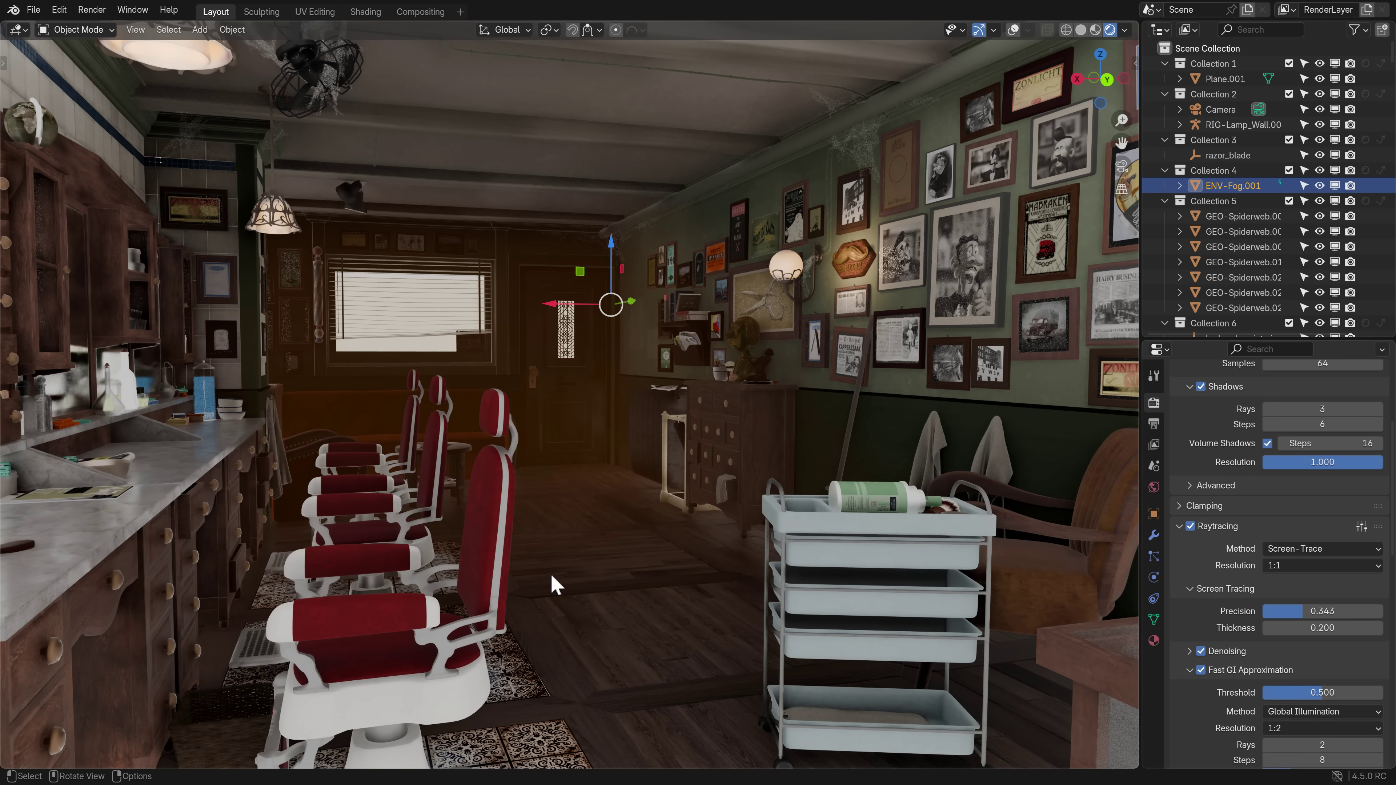
- Walk in first person past the barber chairs, cart and door, ending near the framed-picture wall
key(shift+grave)
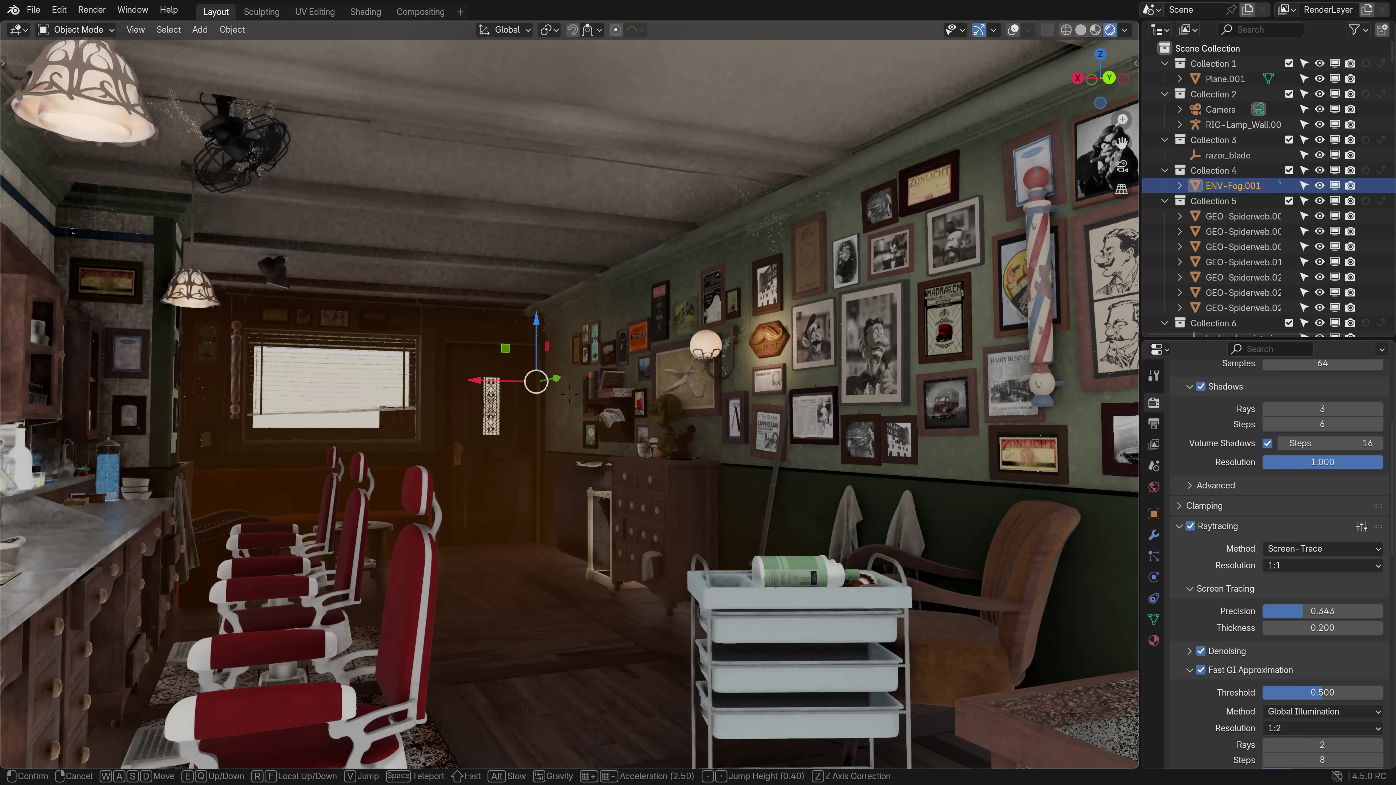
key(w)
key(w)
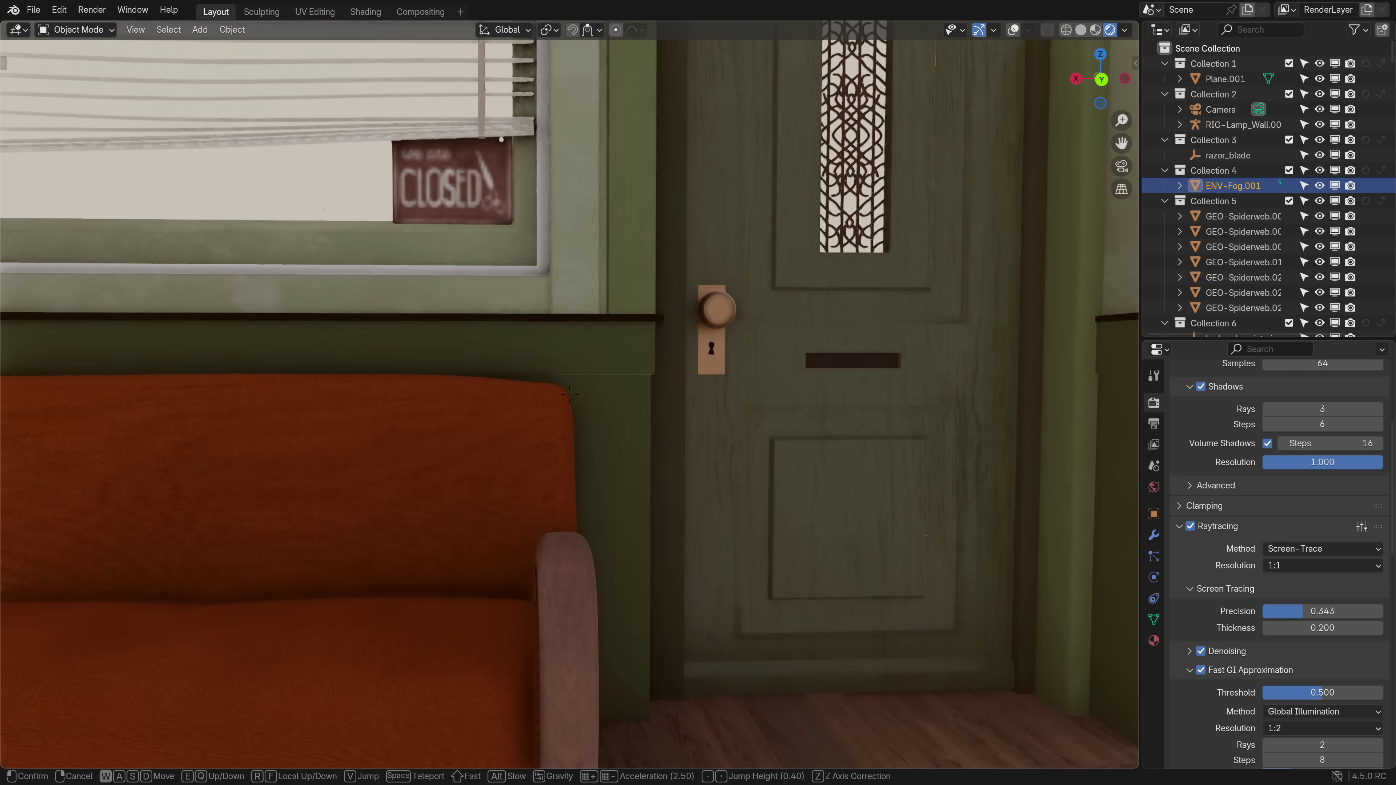
mouse_move(570, 399)
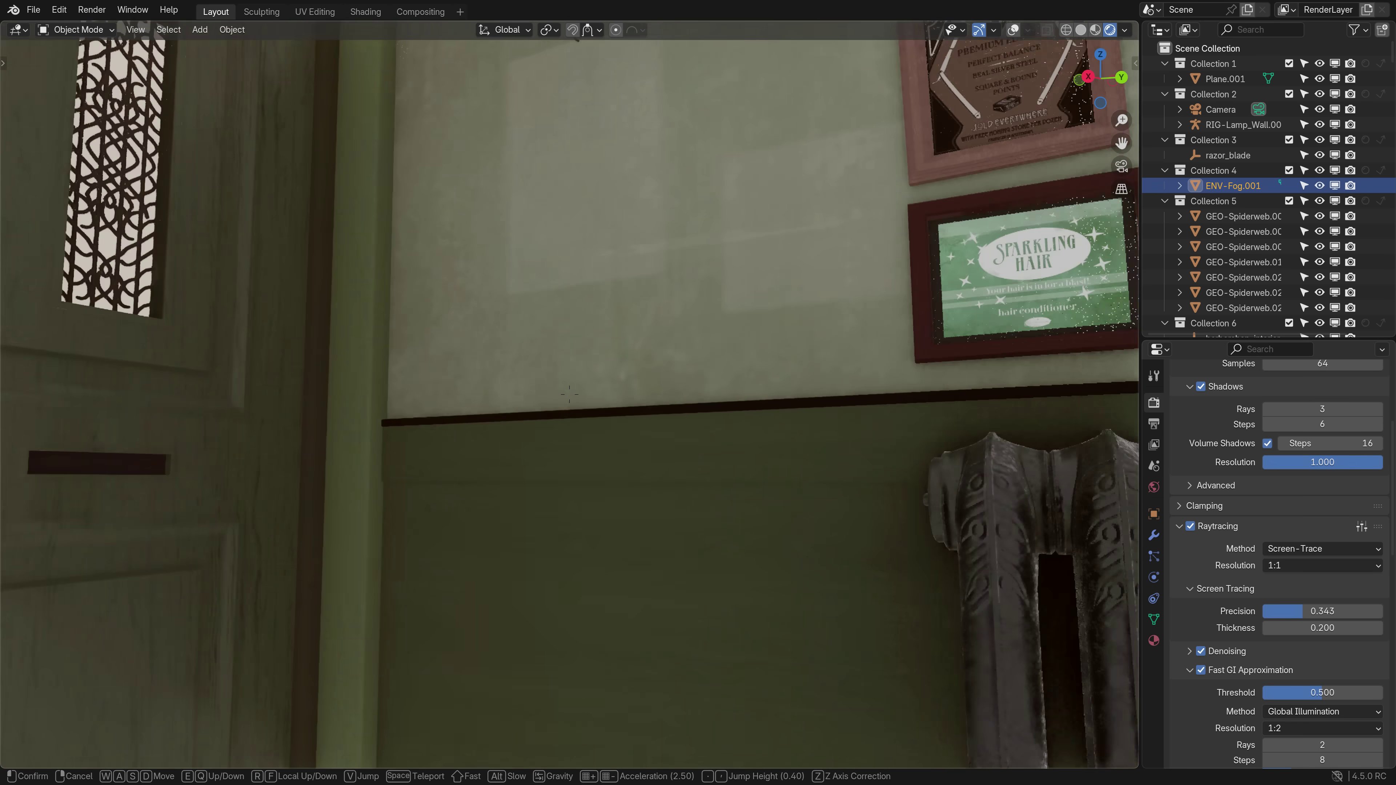
key(w)
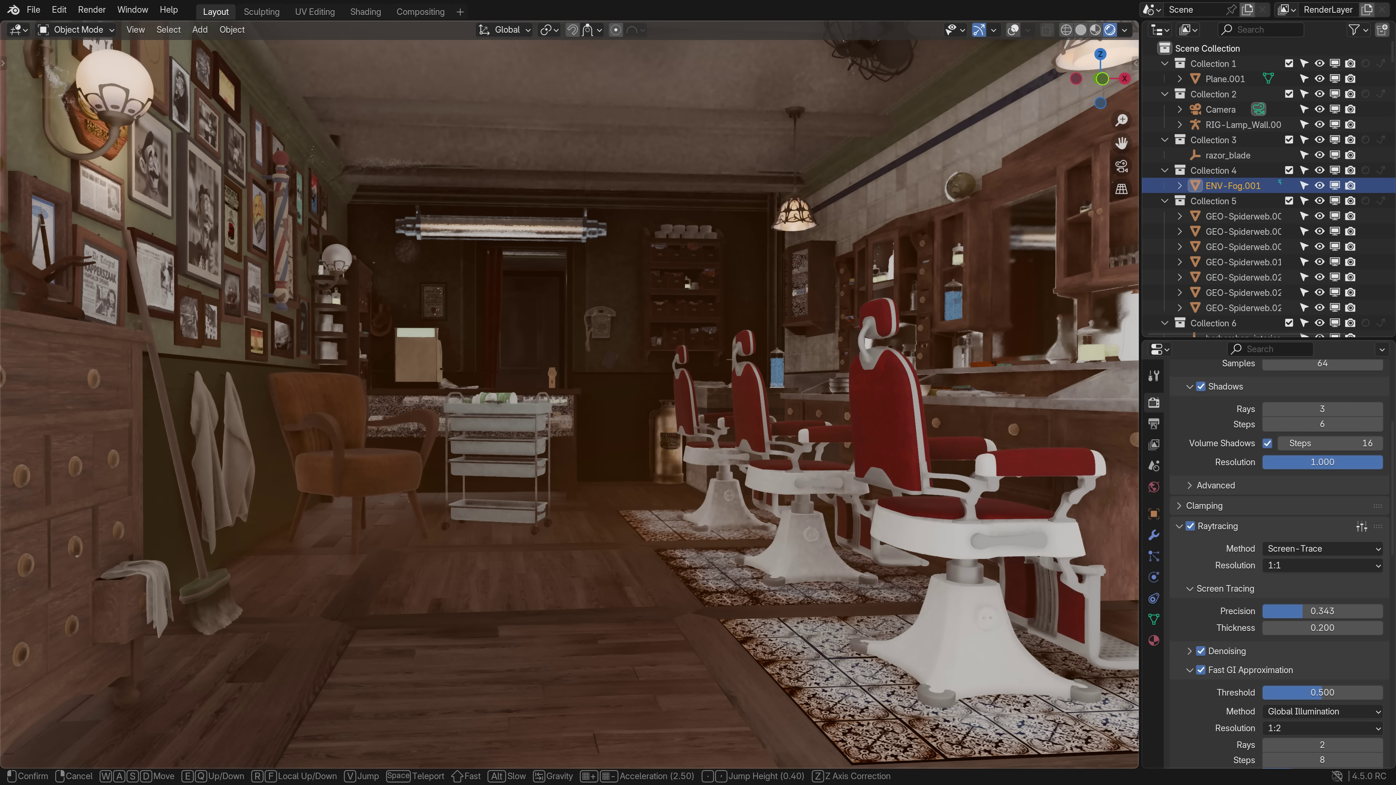
key(d)
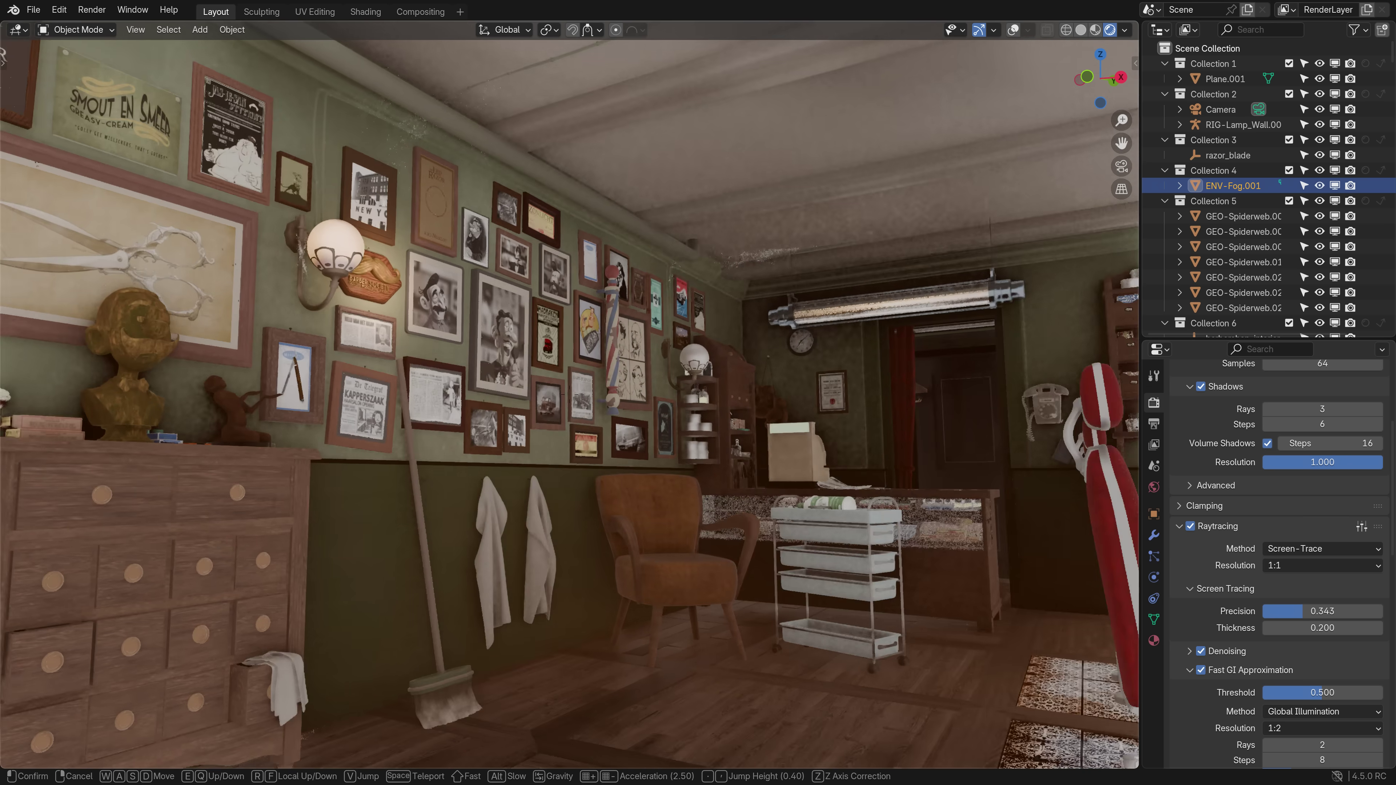
key(s)
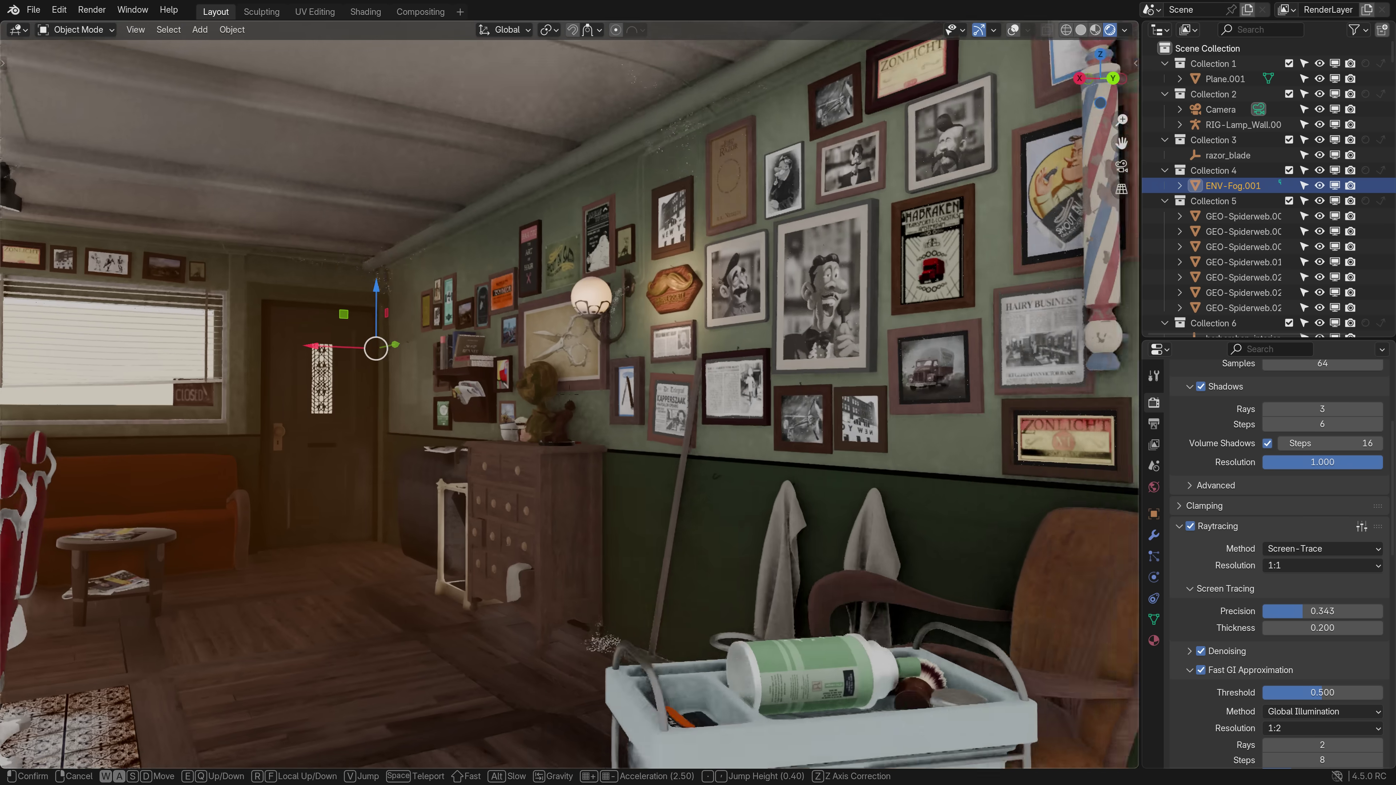
key(w)
key(w)
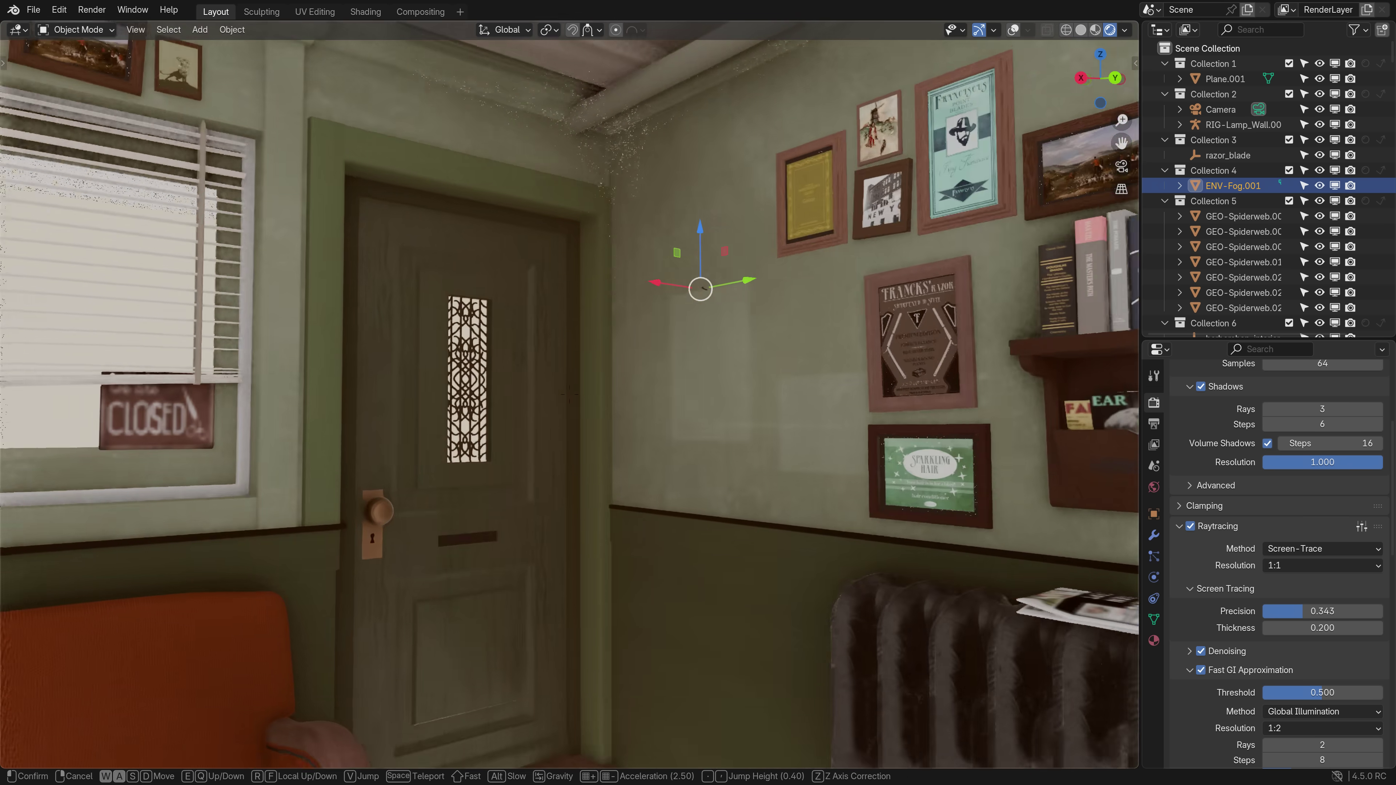
key(a)
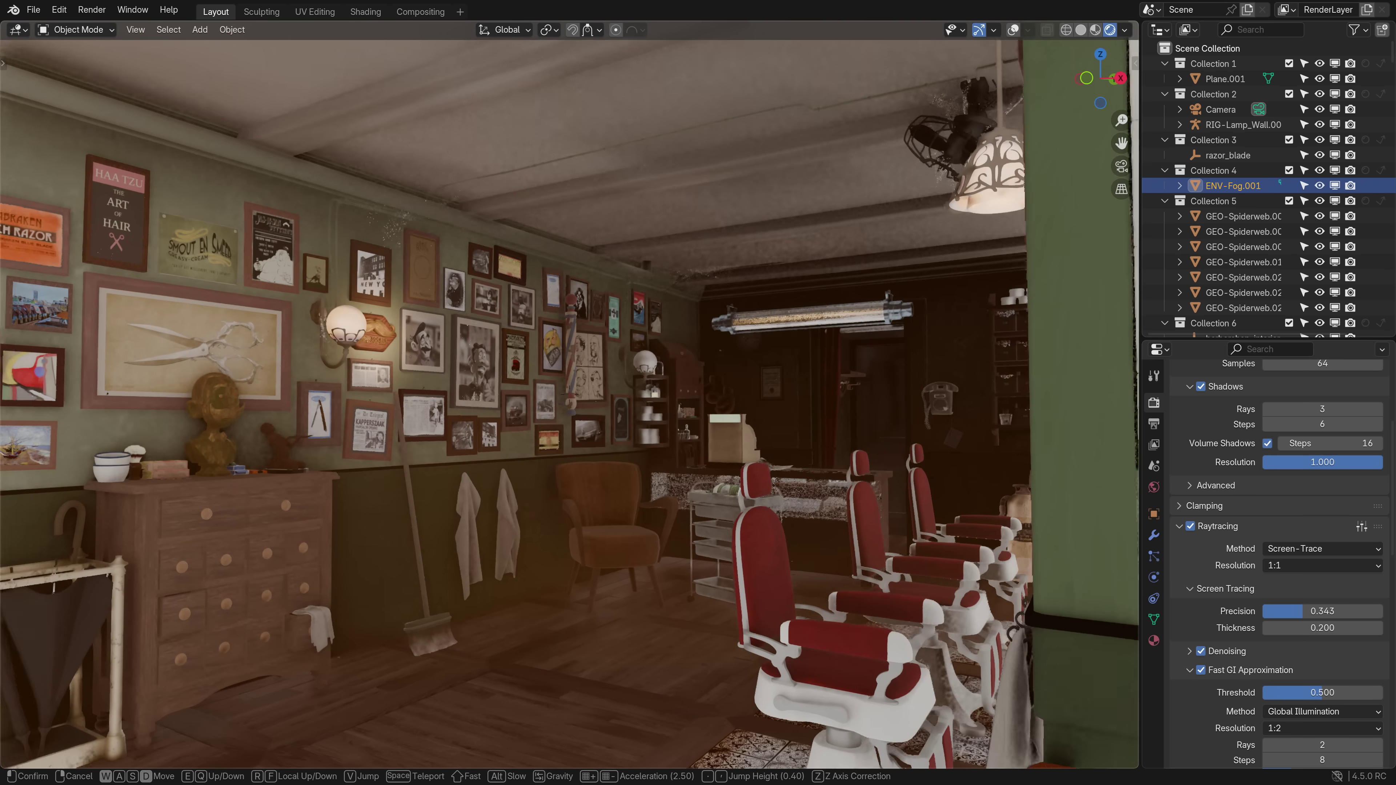
key(d)
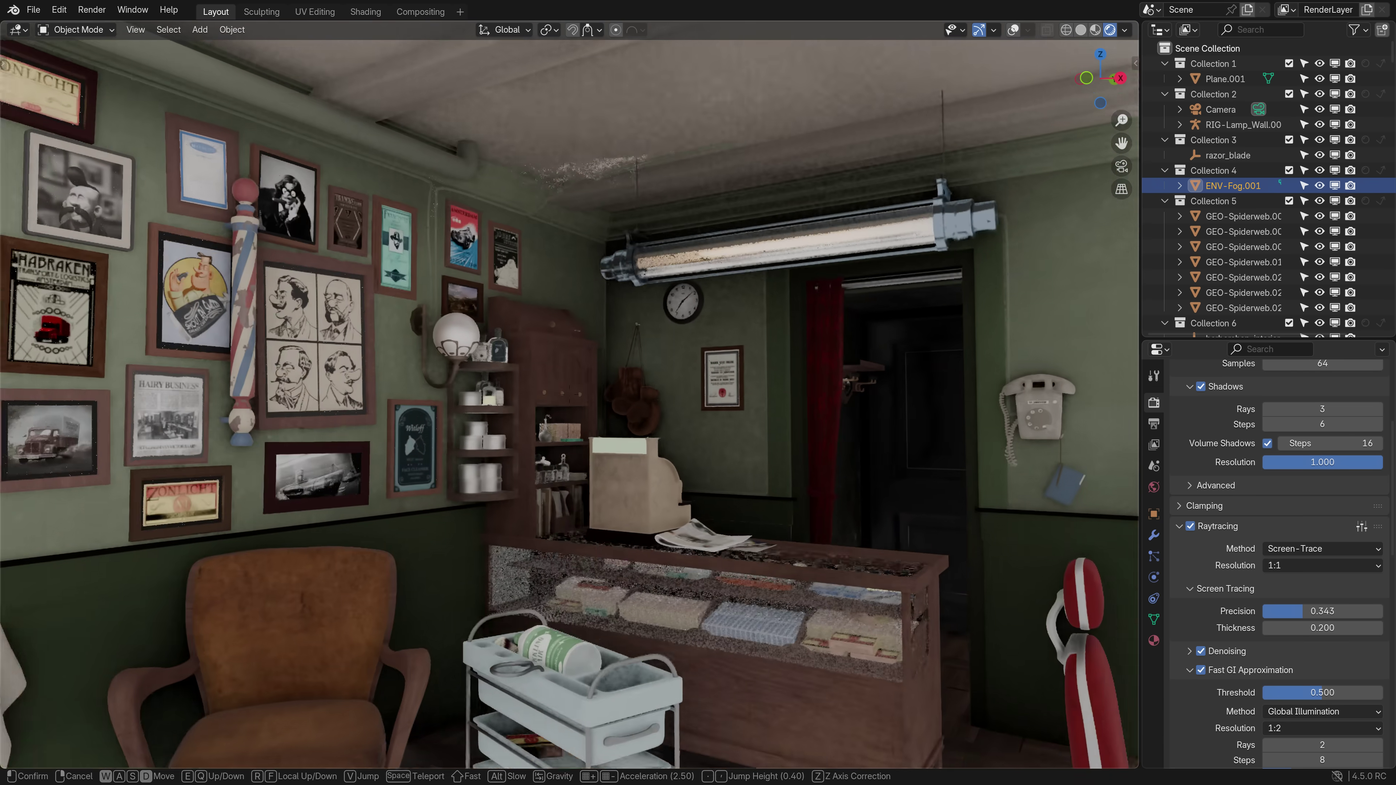
key(s)
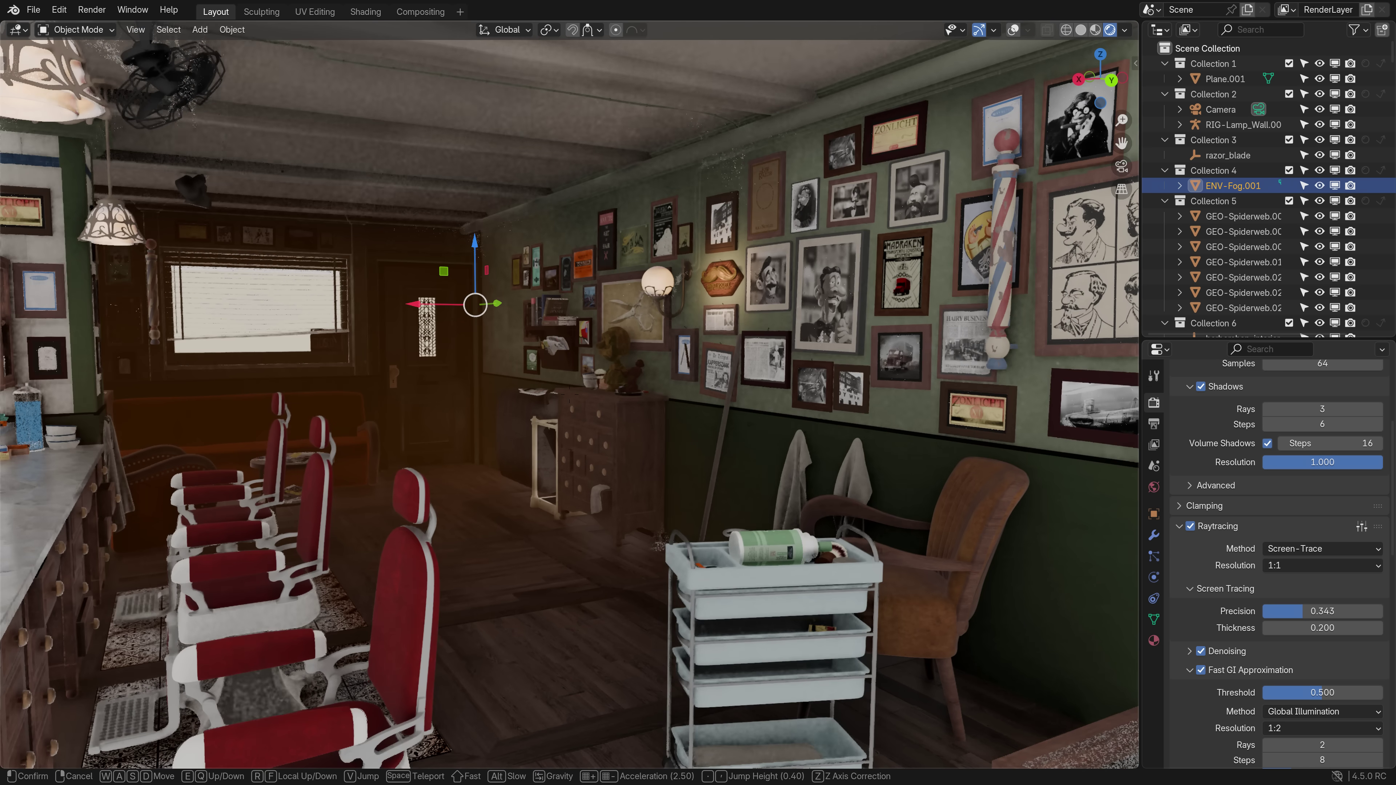
key(w)
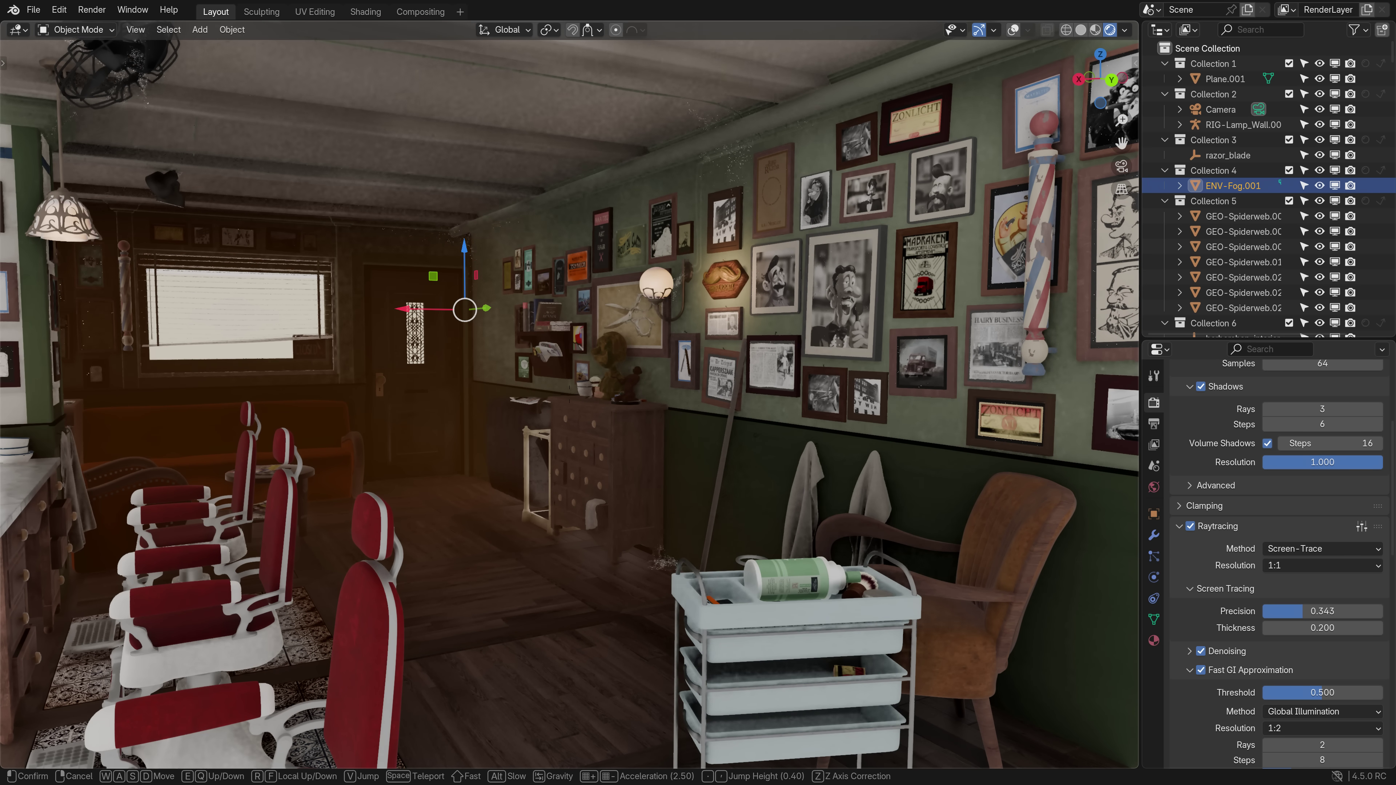
key(w)
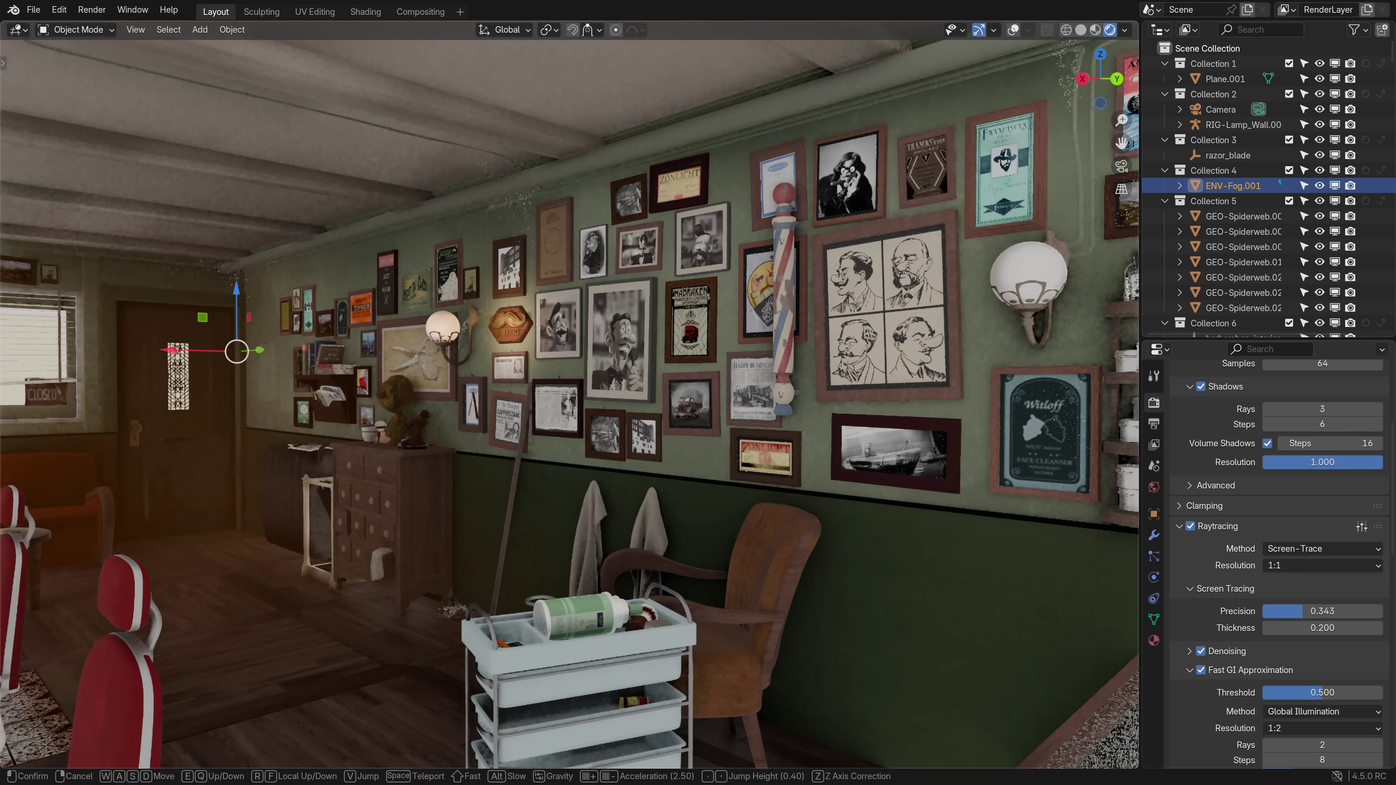
click(690, 566)
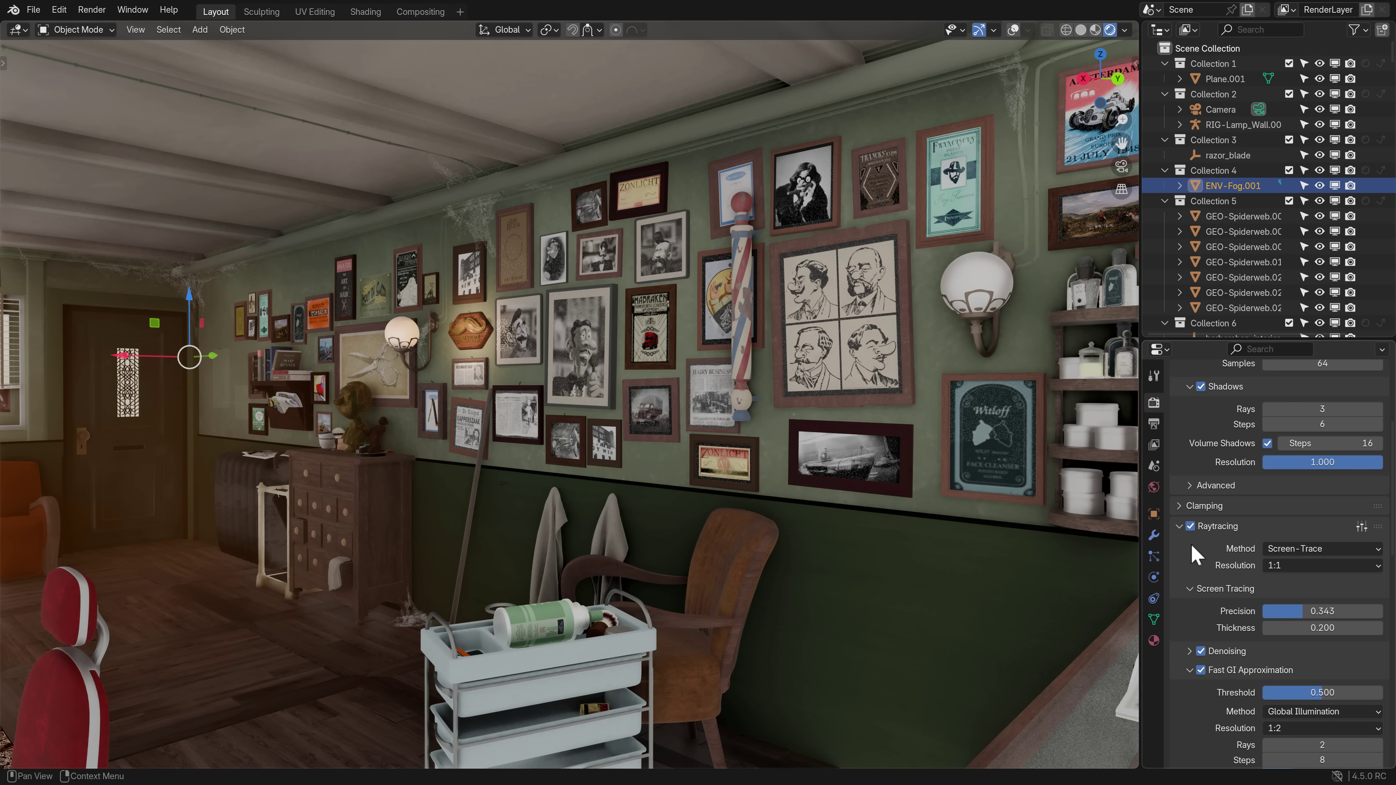
click(1192, 528)
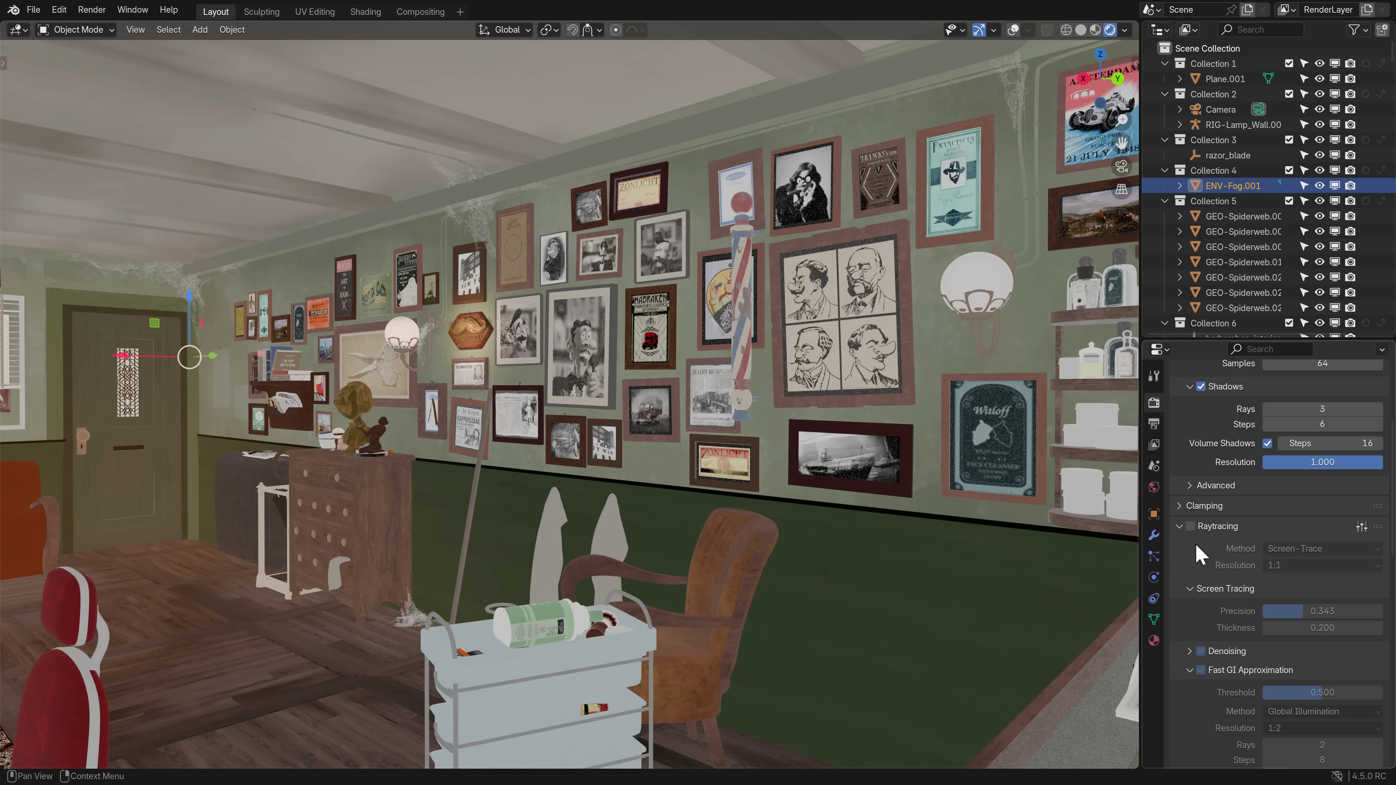
click(1191, 527)
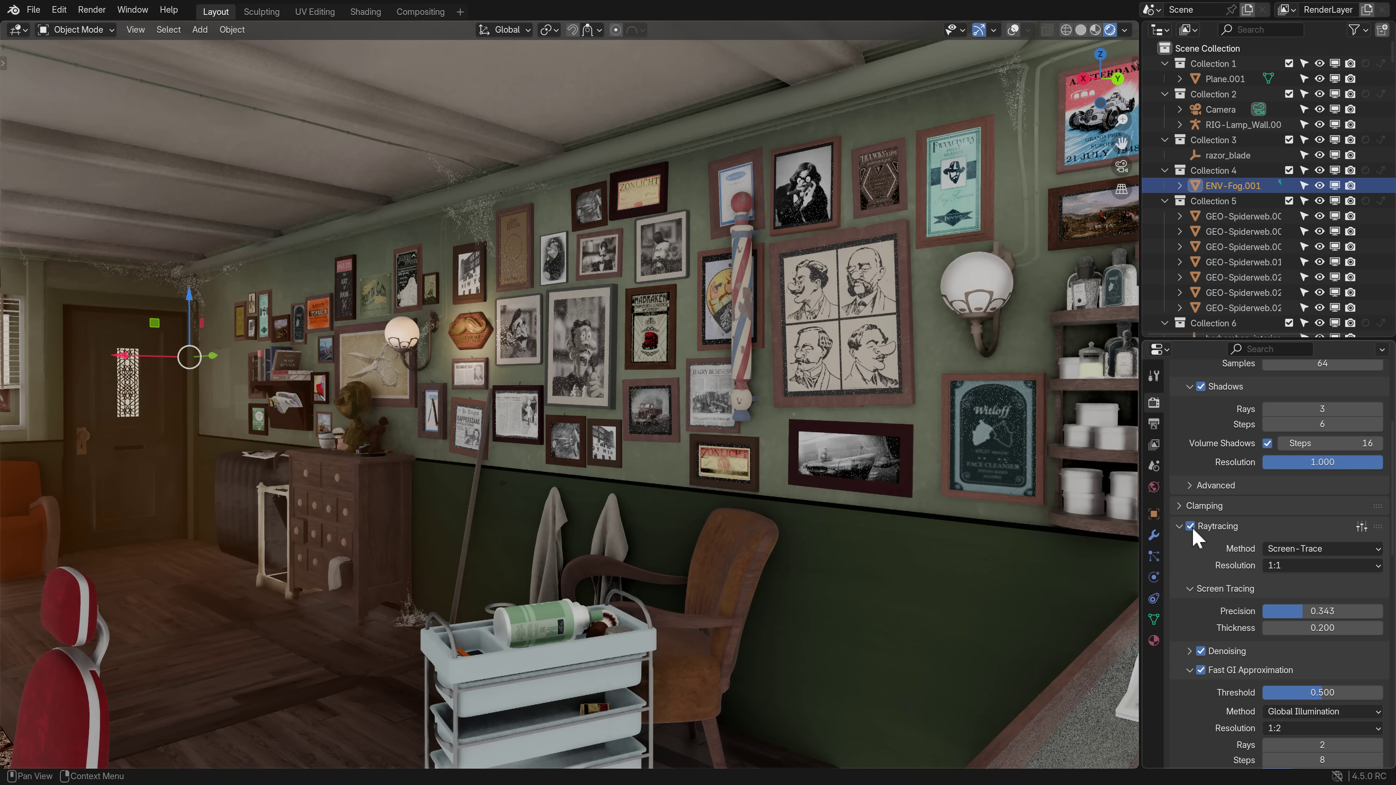
click(1201, 670)
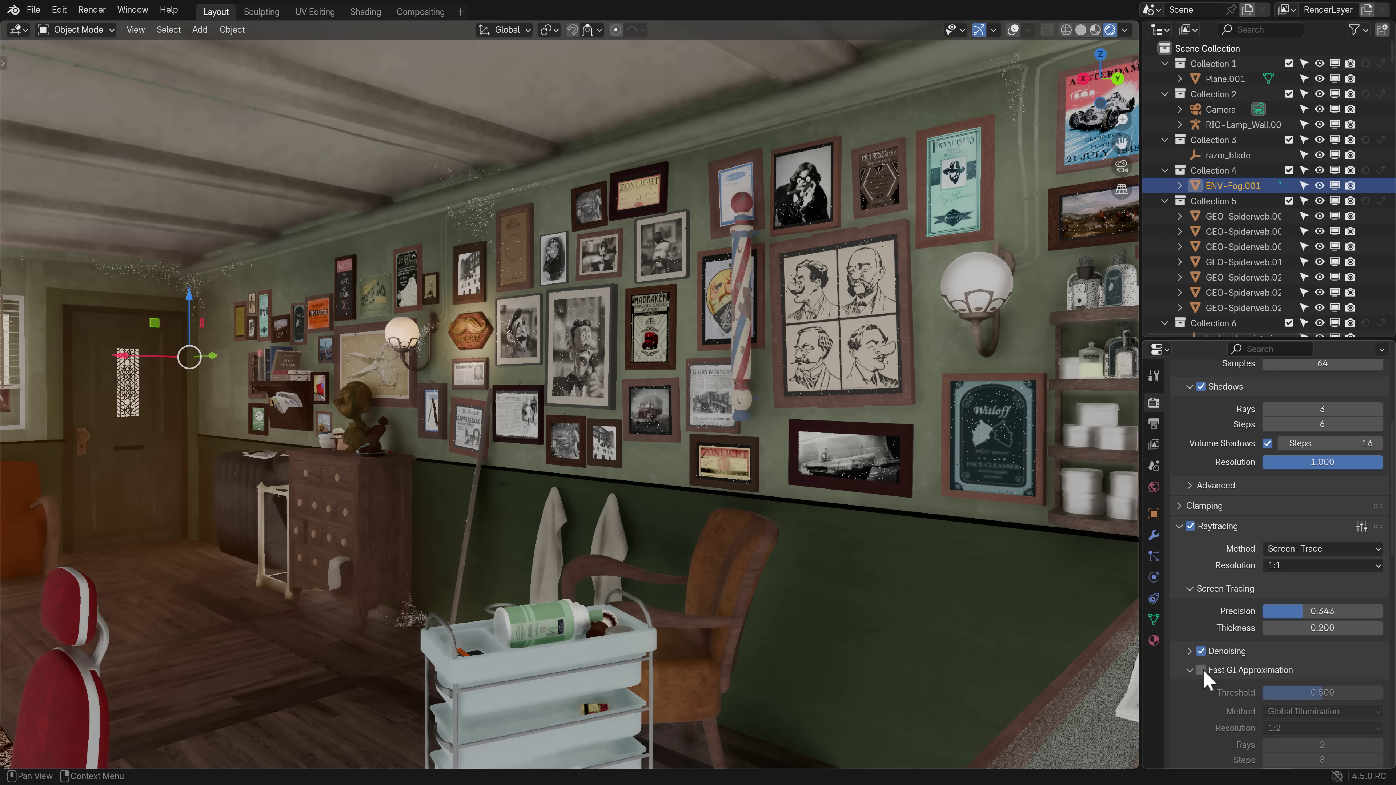
click(1201, 669)
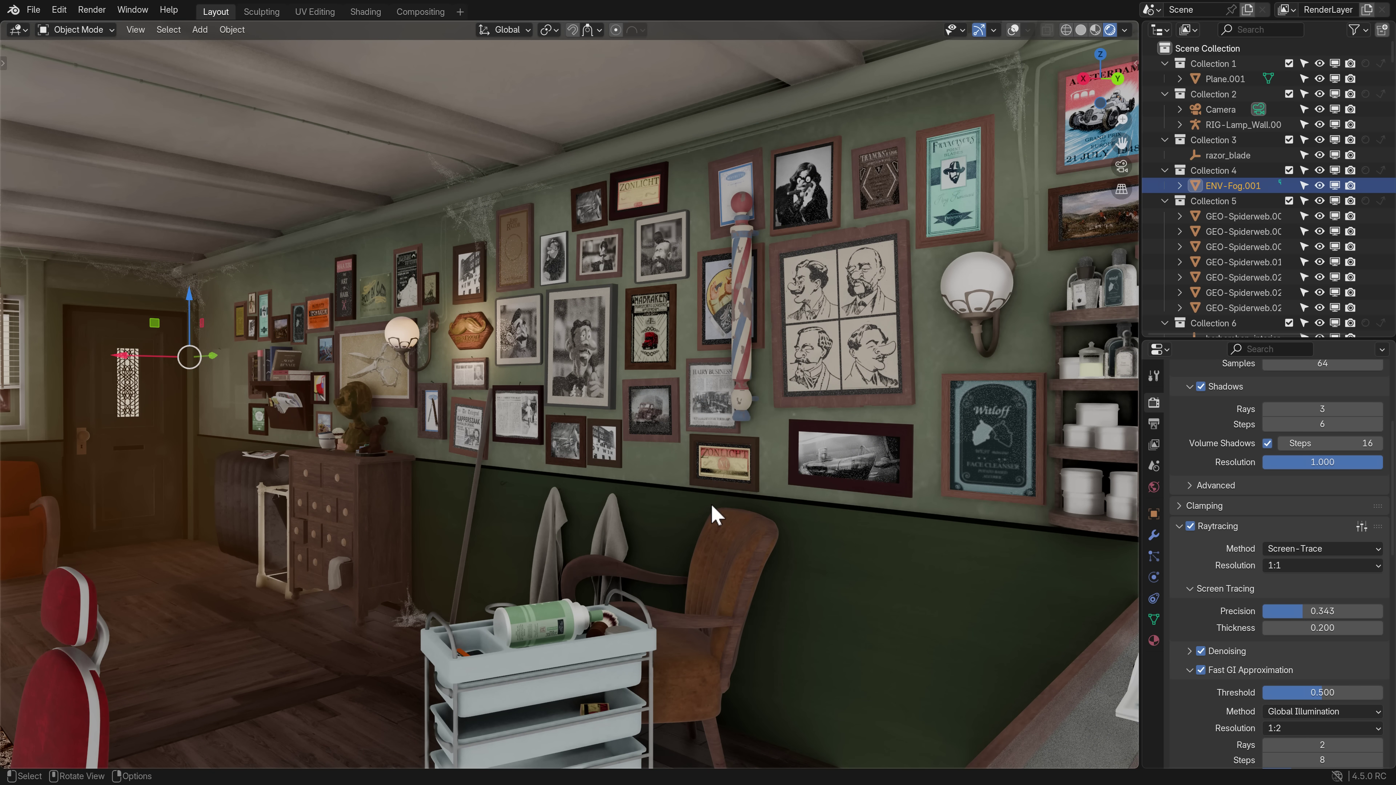
click(59, 10)
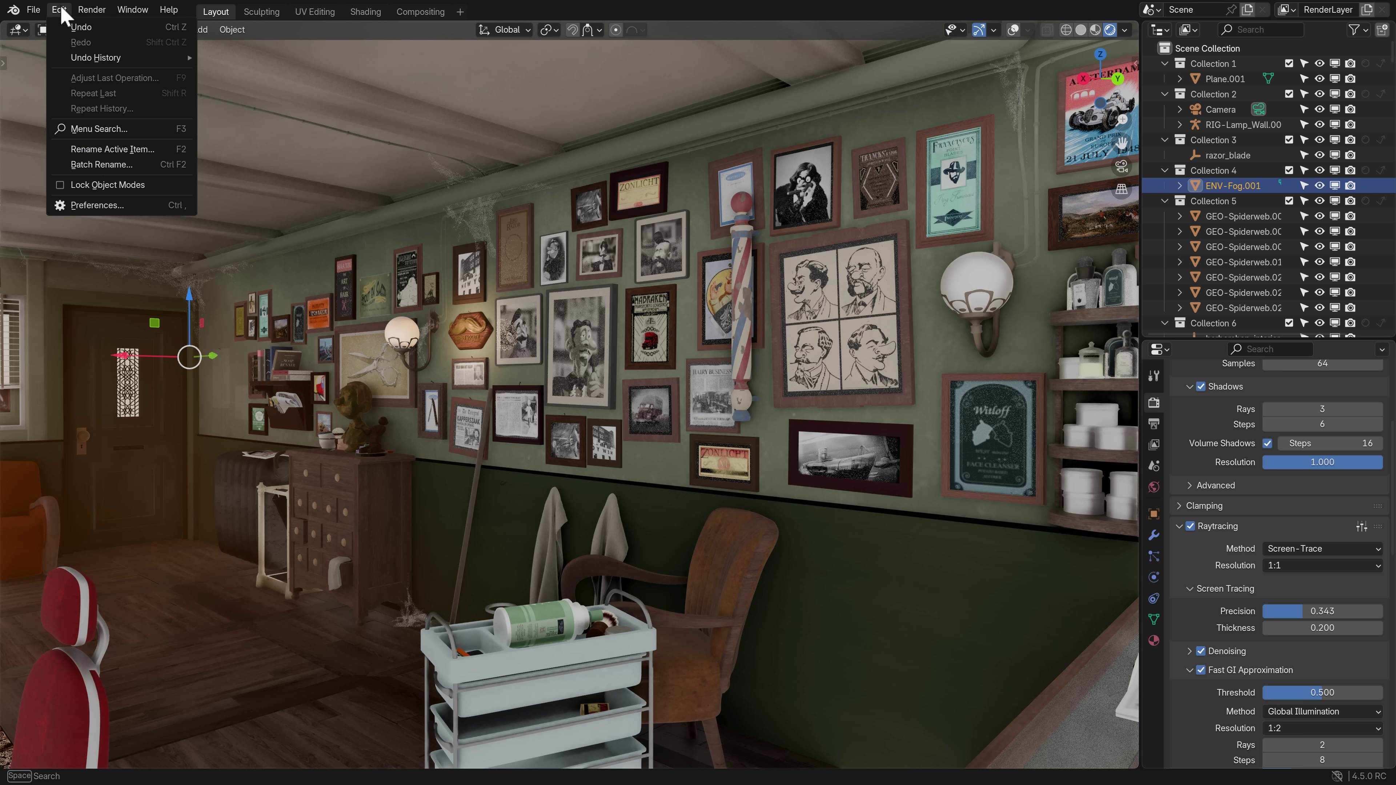
click(91, 205)
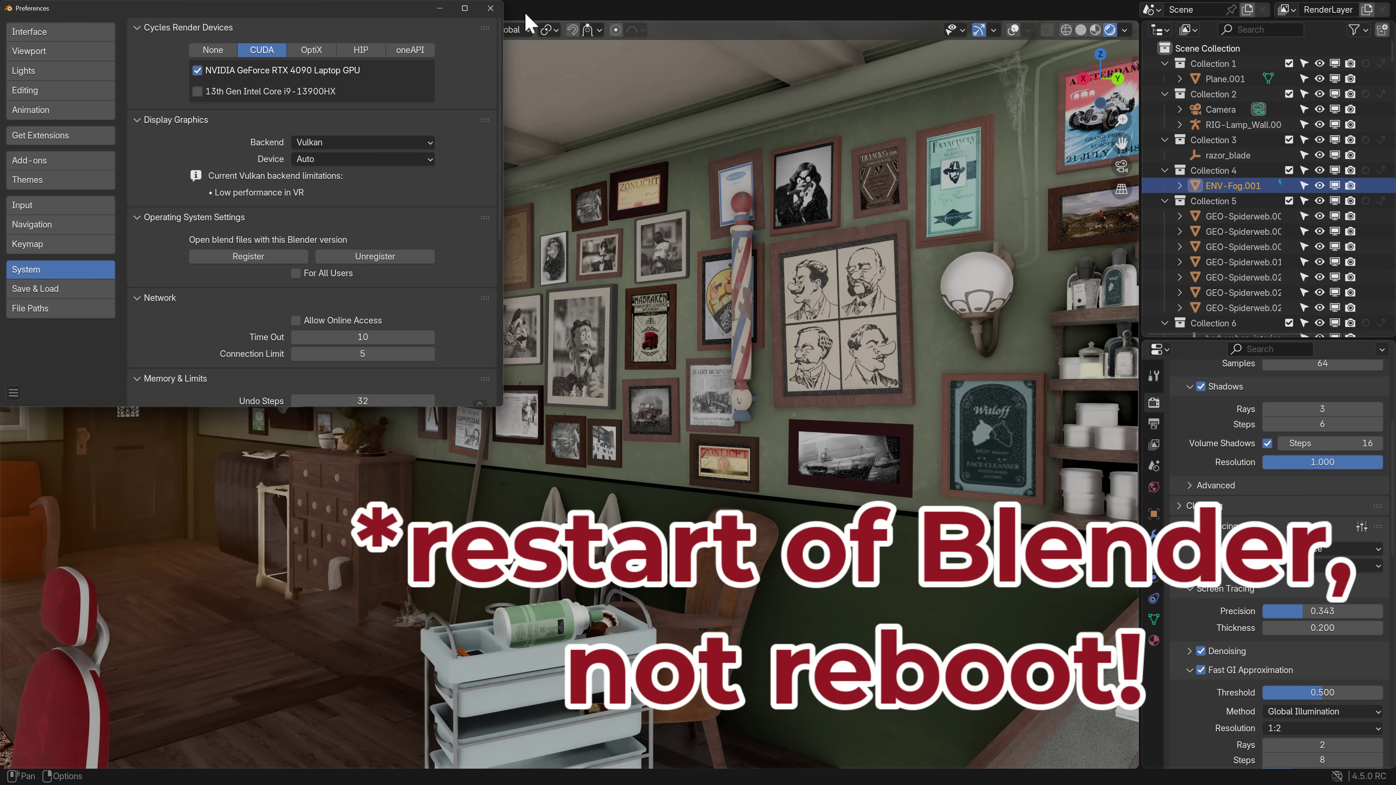
click(490, 8)
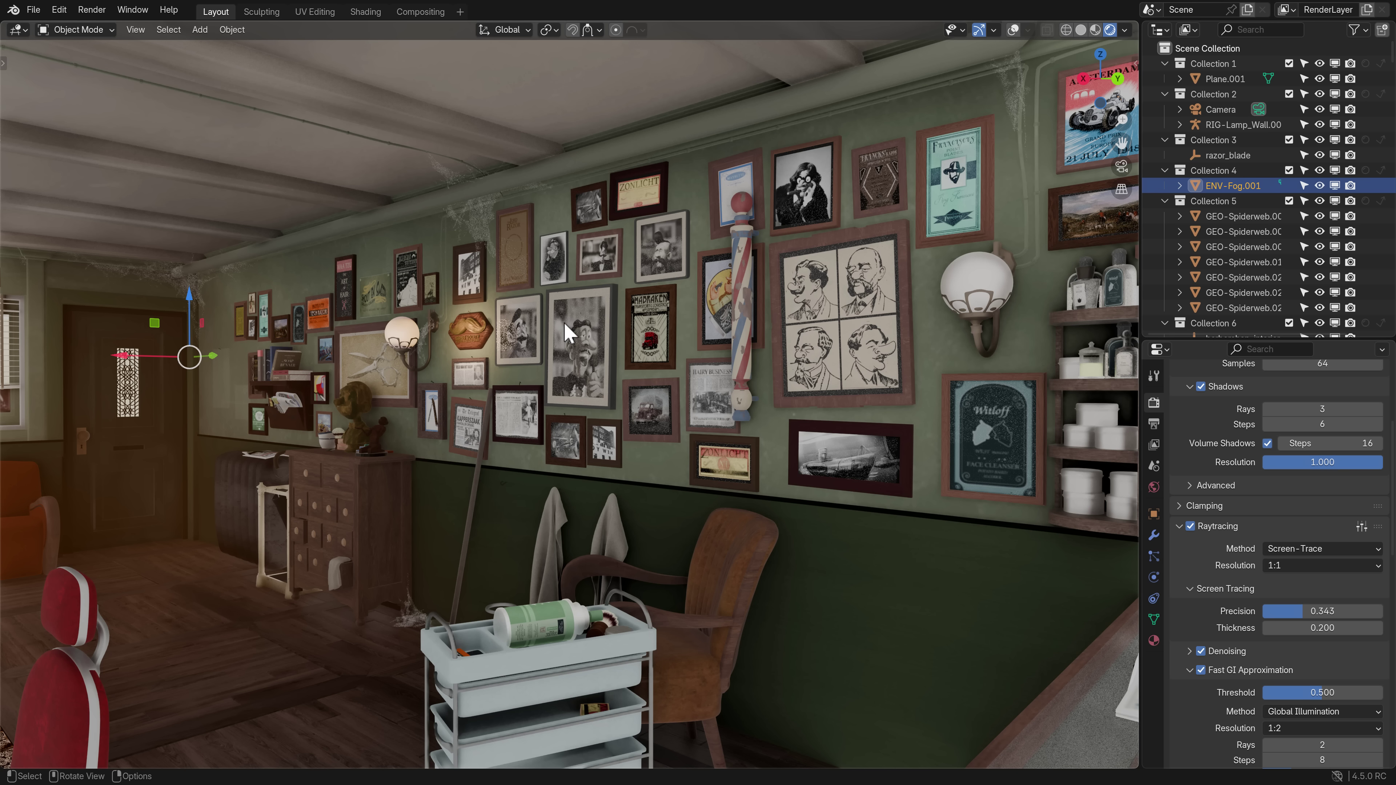
- Walk the barbershop again toward the right wall and down the room, keeping the new view
key(shift+grave)
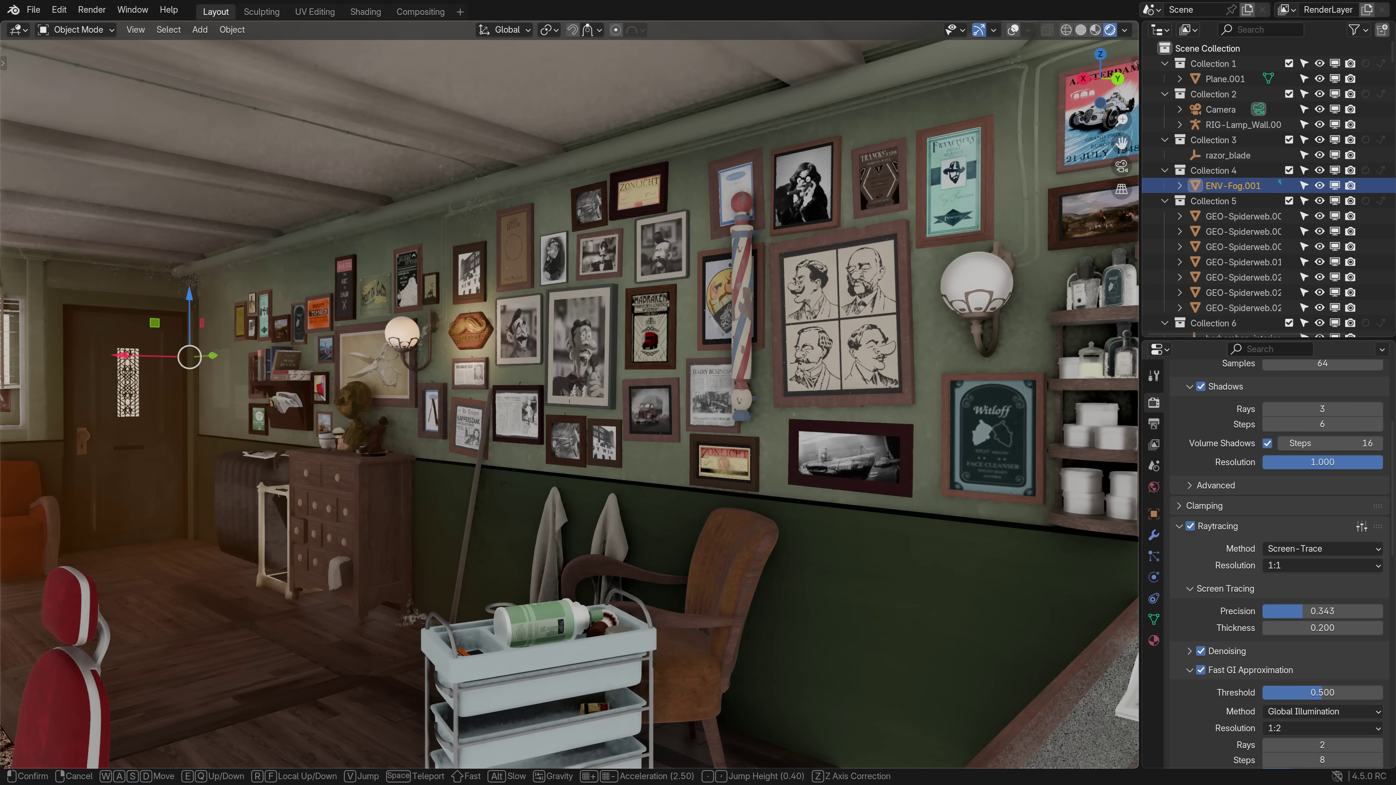
key(w)
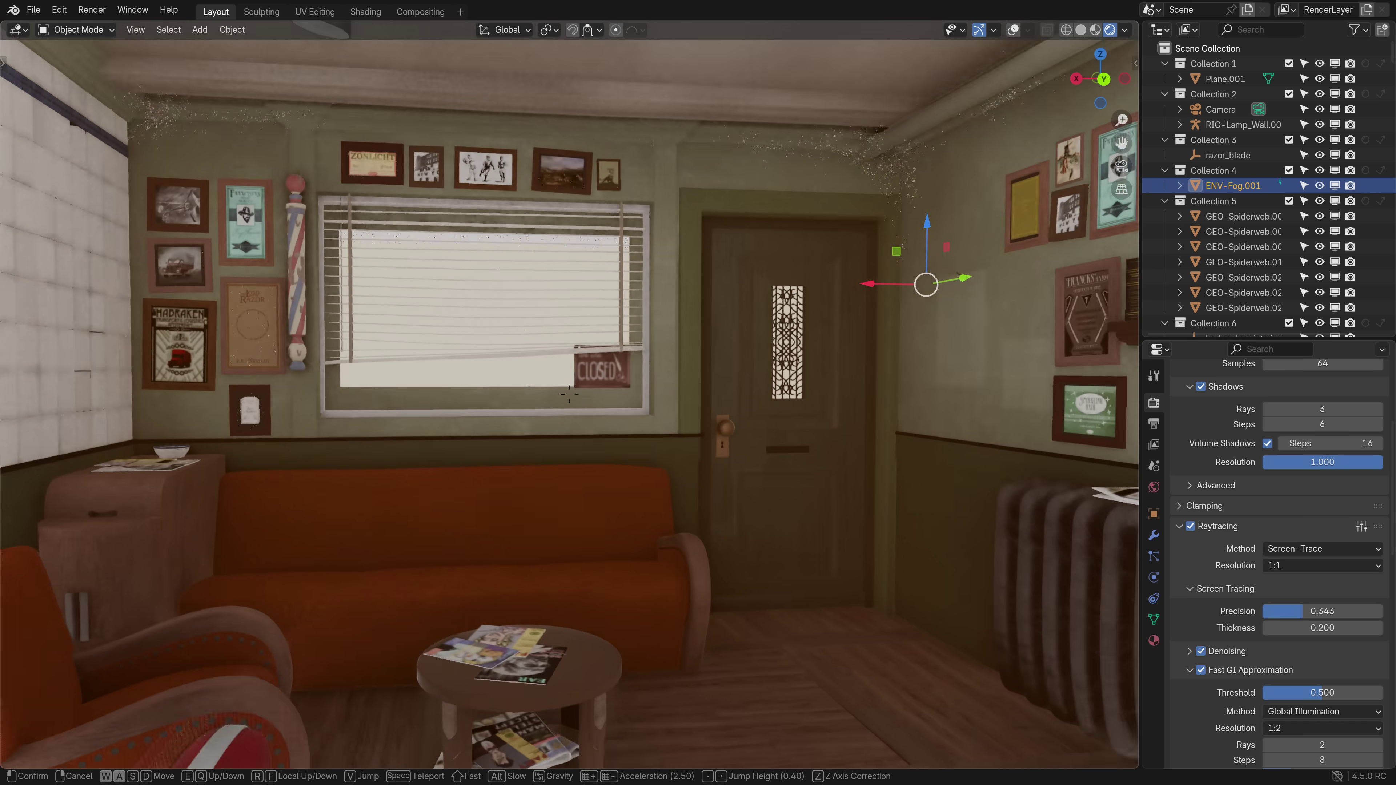
key(s)
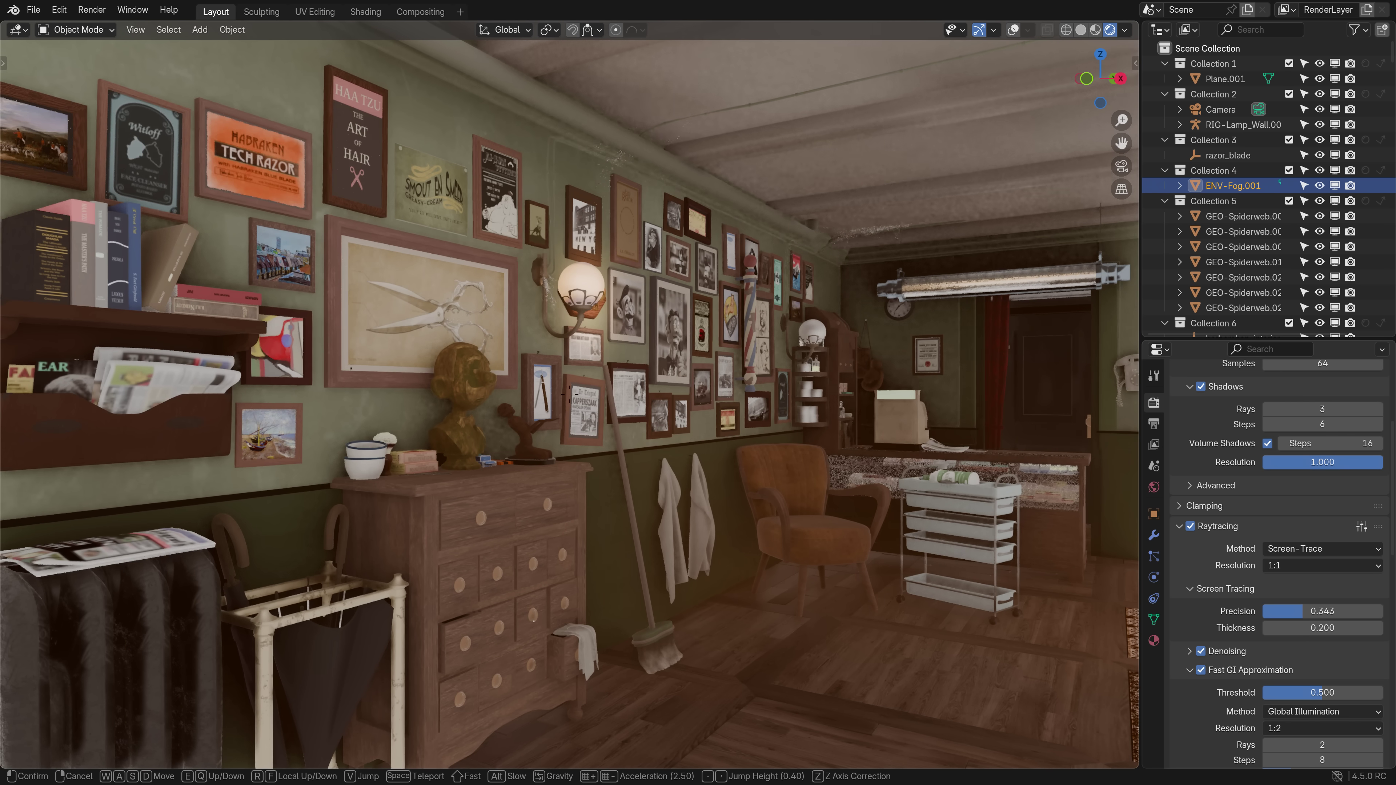
click(845, 405)
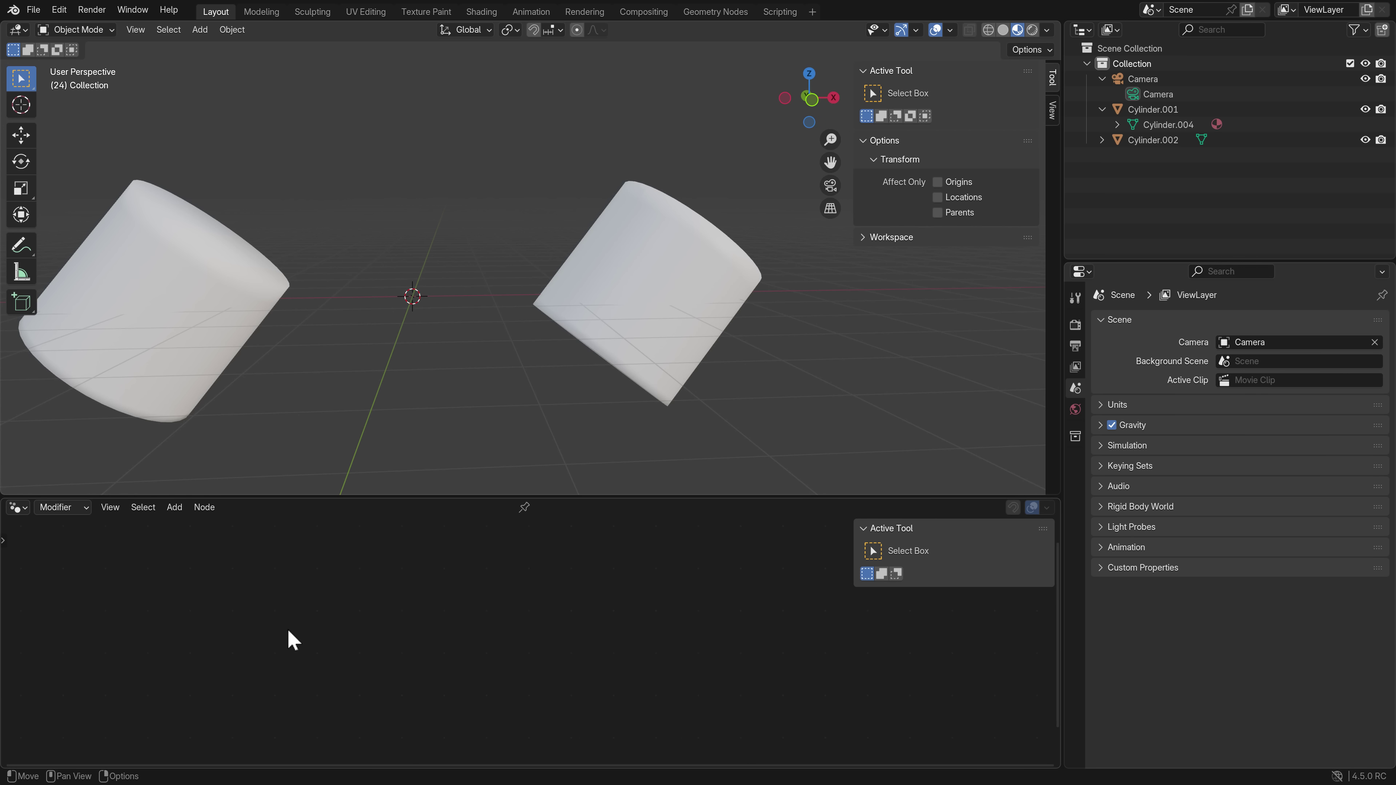
- Add a 1 m UV sphere at the origin between the two cylinders
middle_drag(638, 368, 572, 330)
click(200, 29)
mouse_move(247, 46)
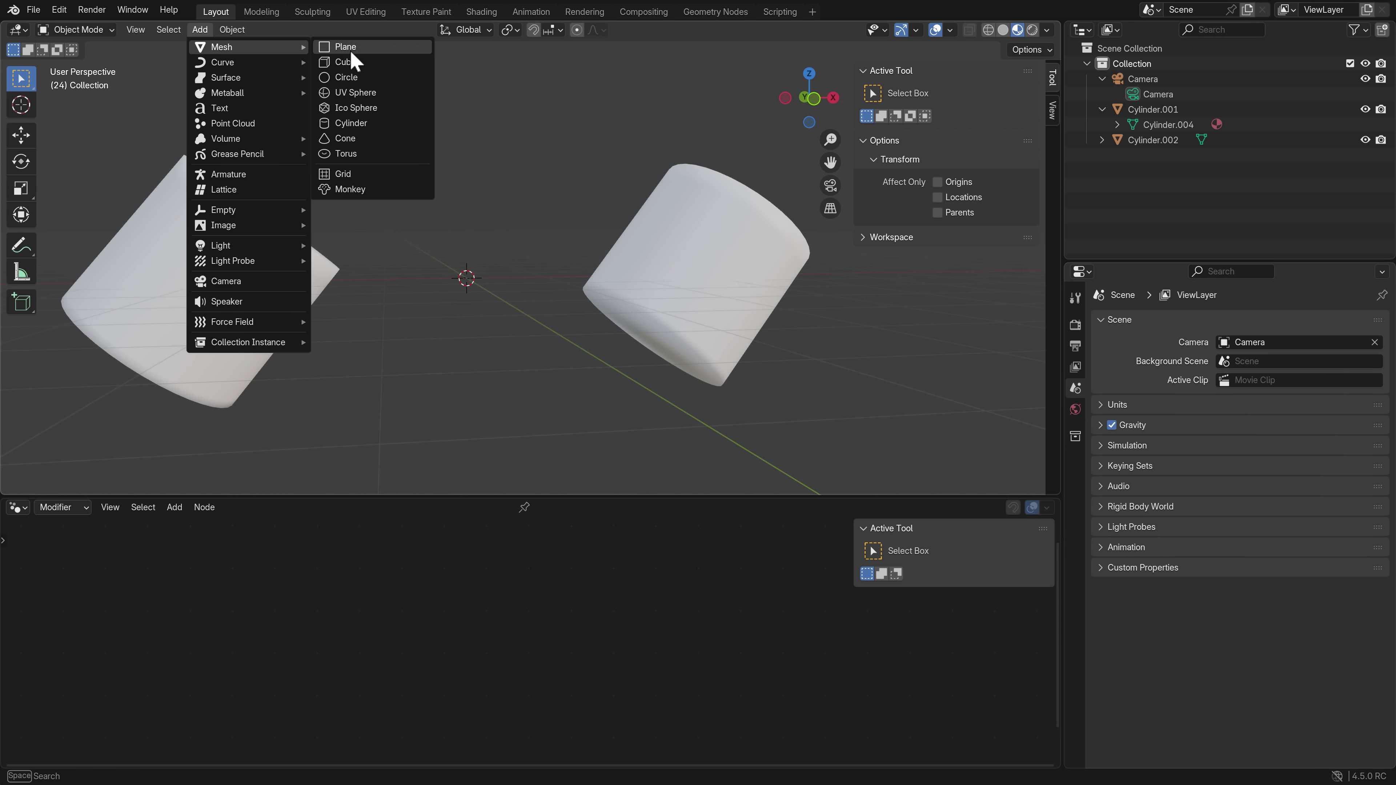
click(374, 94)
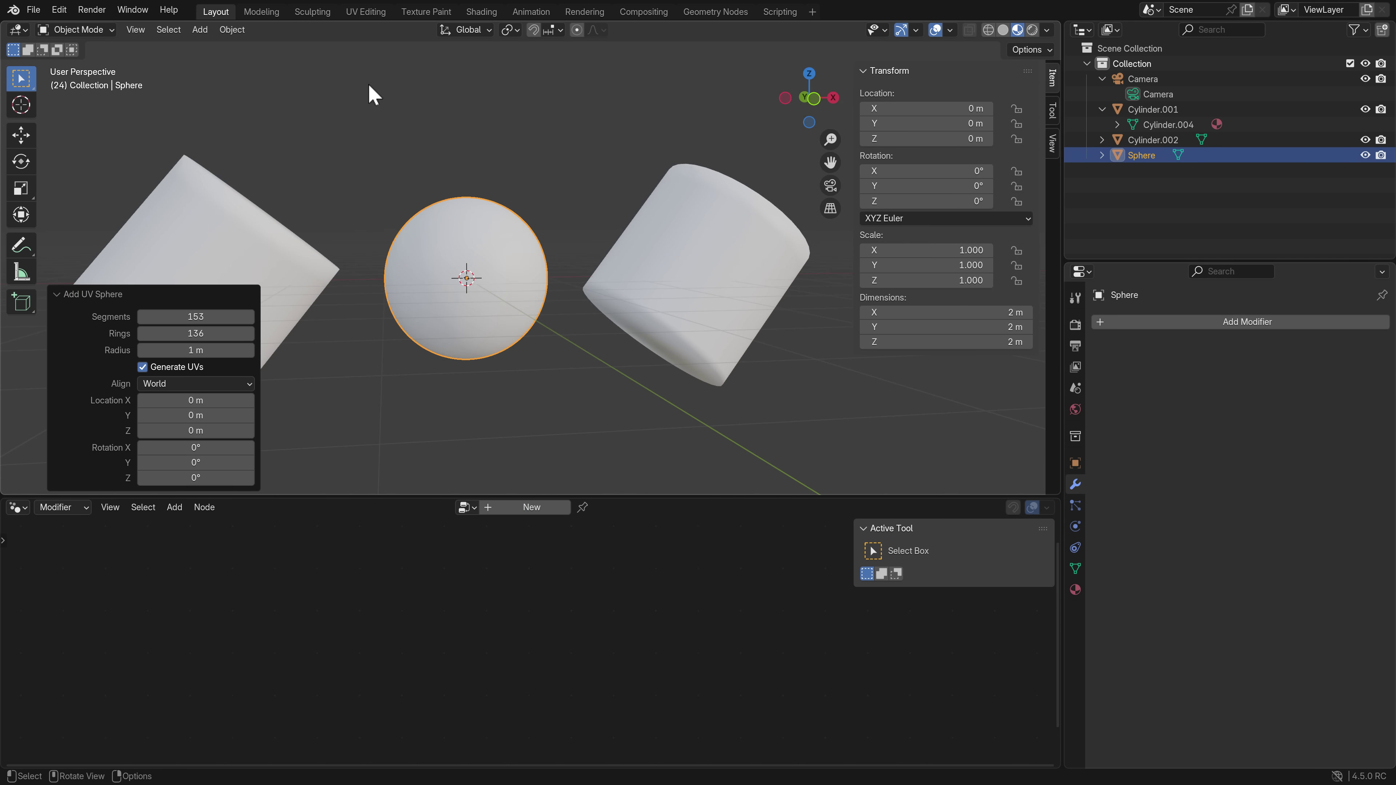
- Give the sphere the SetMeshNormal geometry-nodes modifier and zoom its node tree
click(1207, 319)
mouse_move(1159, 309)
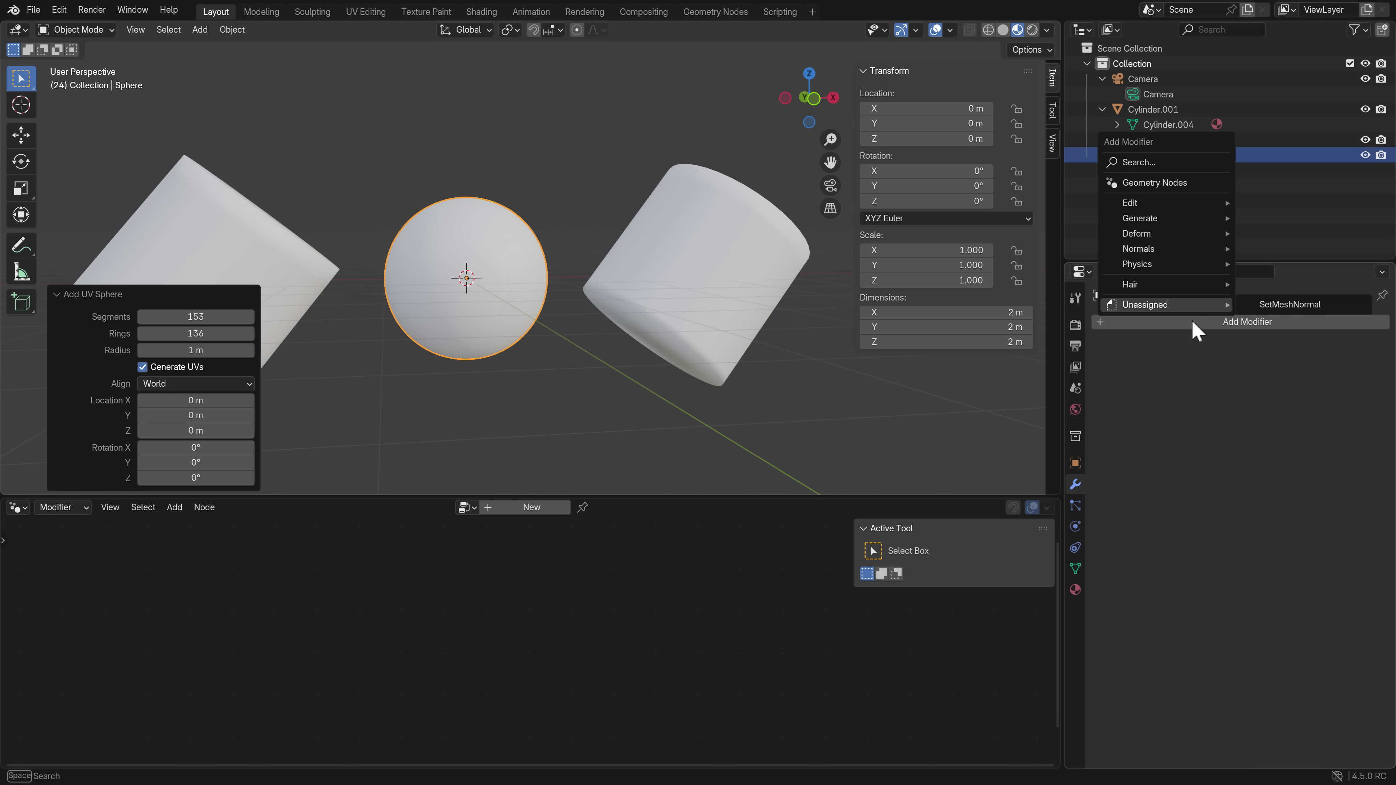
click(1264, 304)
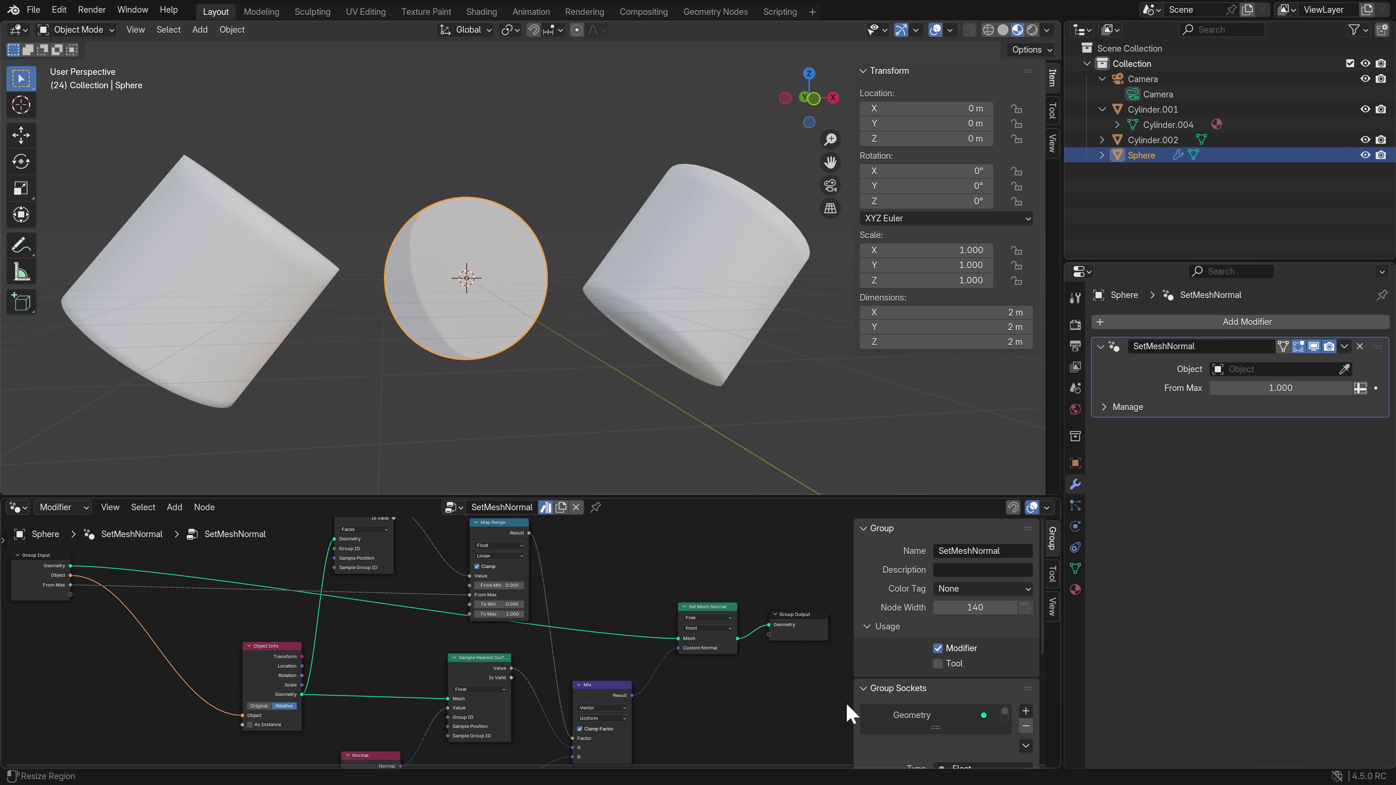
scroll(694, 668, up, 2)
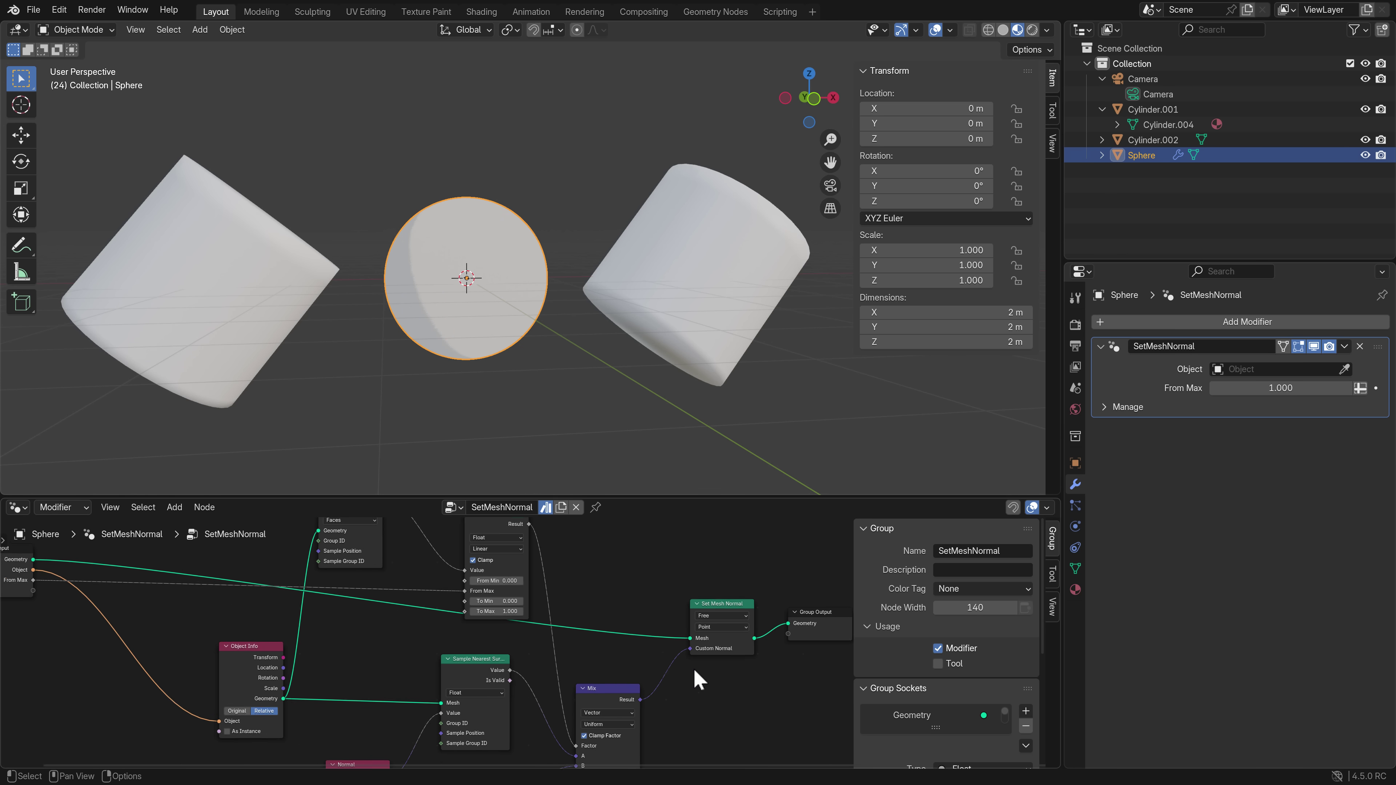
scroll(696, 668, up, 3)
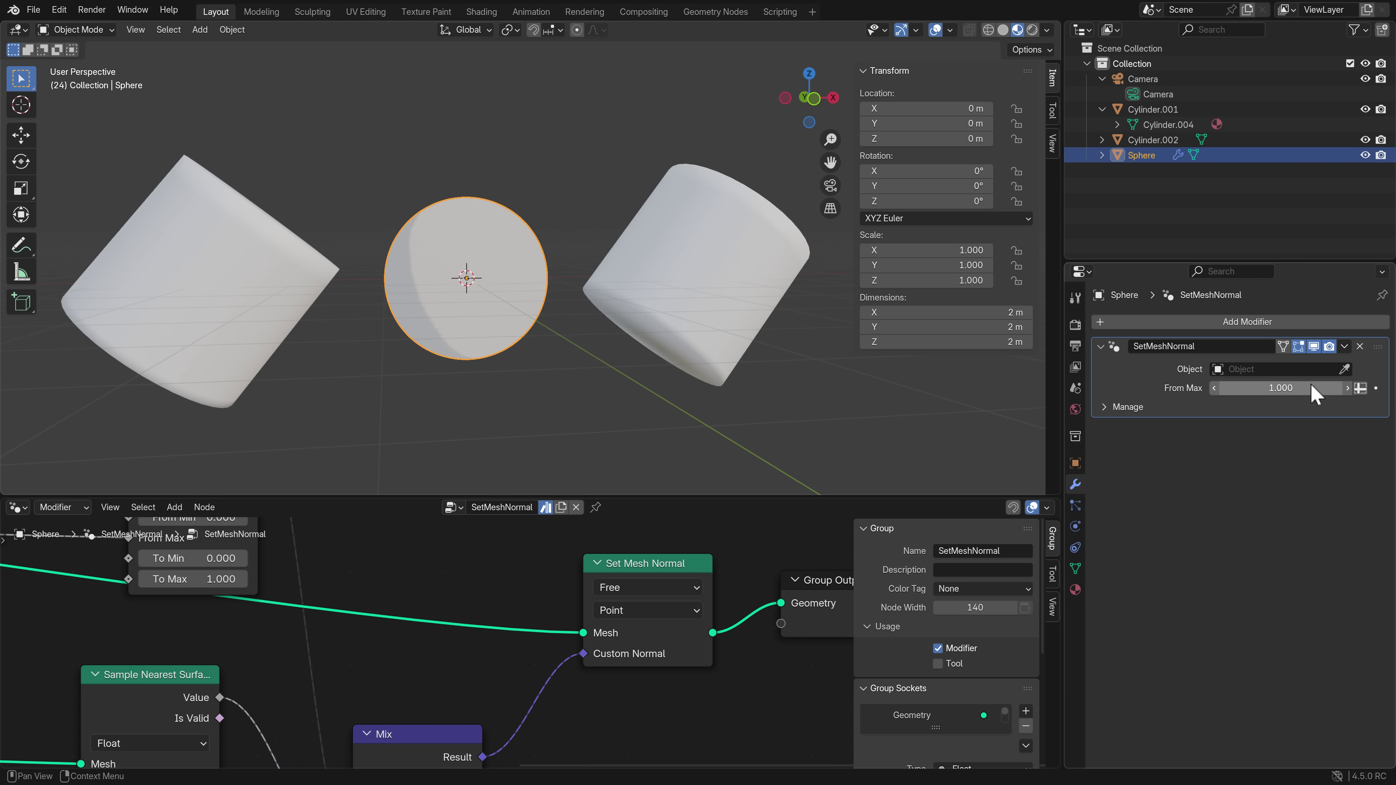
- Target Cylinder.001, move the sphere into it at X -1.6888 m, and set From Max 0.070
click(1345, 369)
click(254, 277)
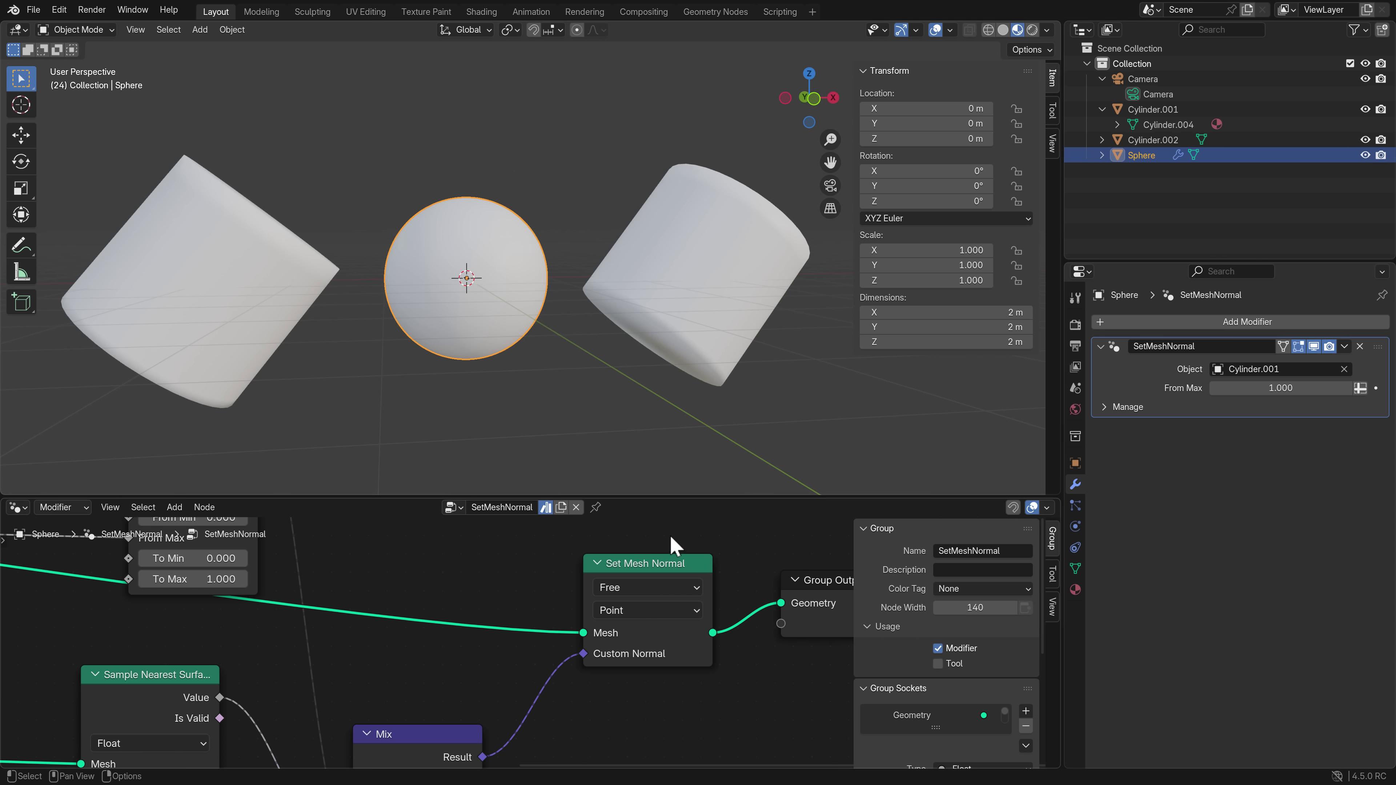
key(g)
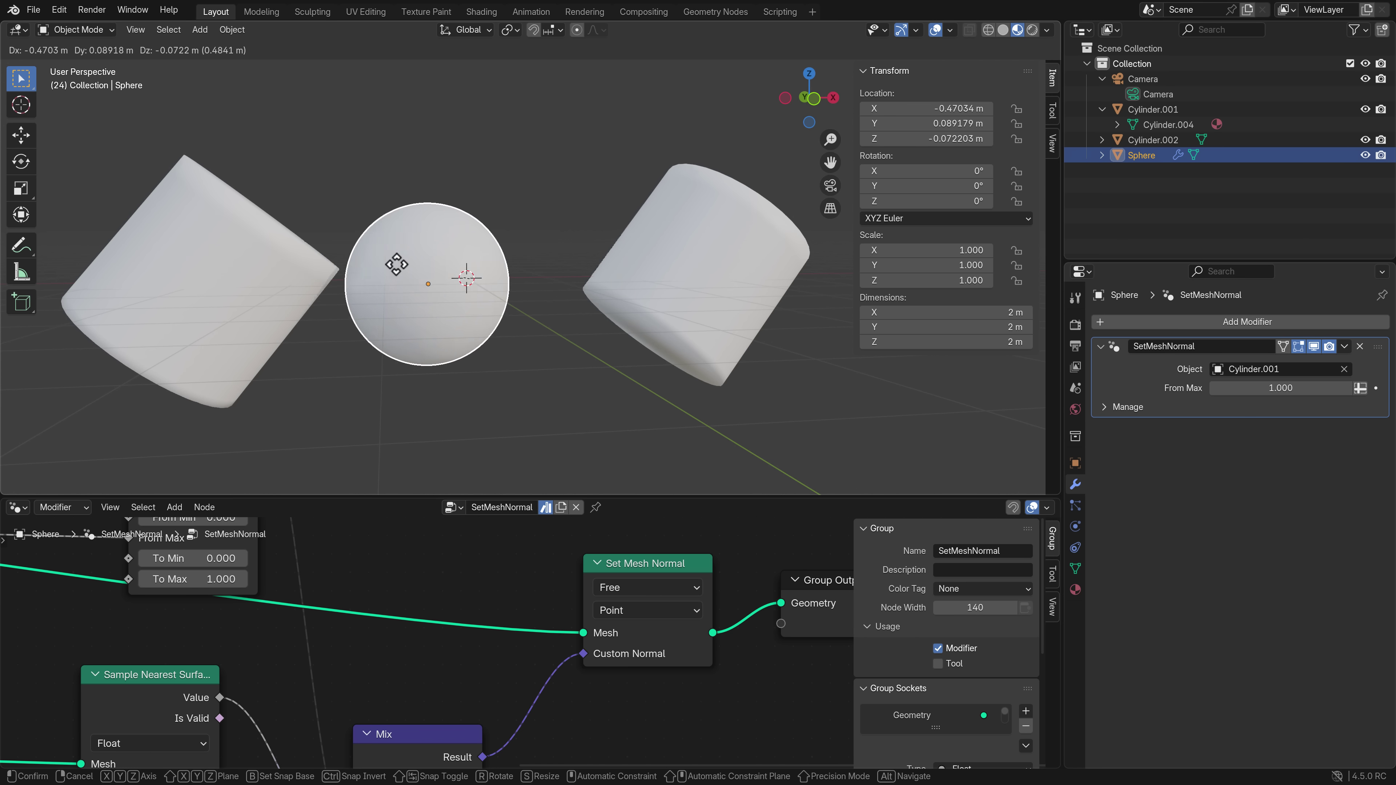
click(308, 262)
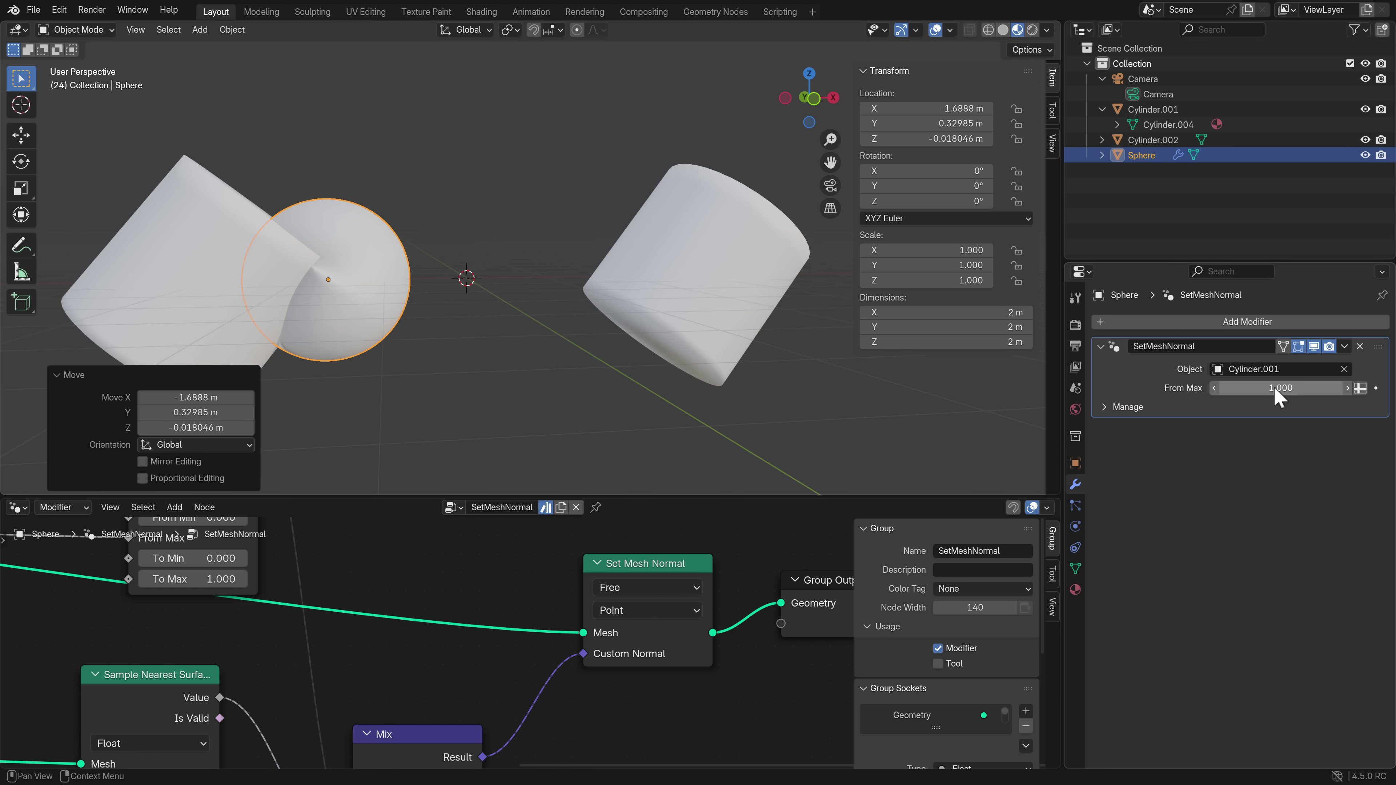
drag(1277, 387, 1236, 388)
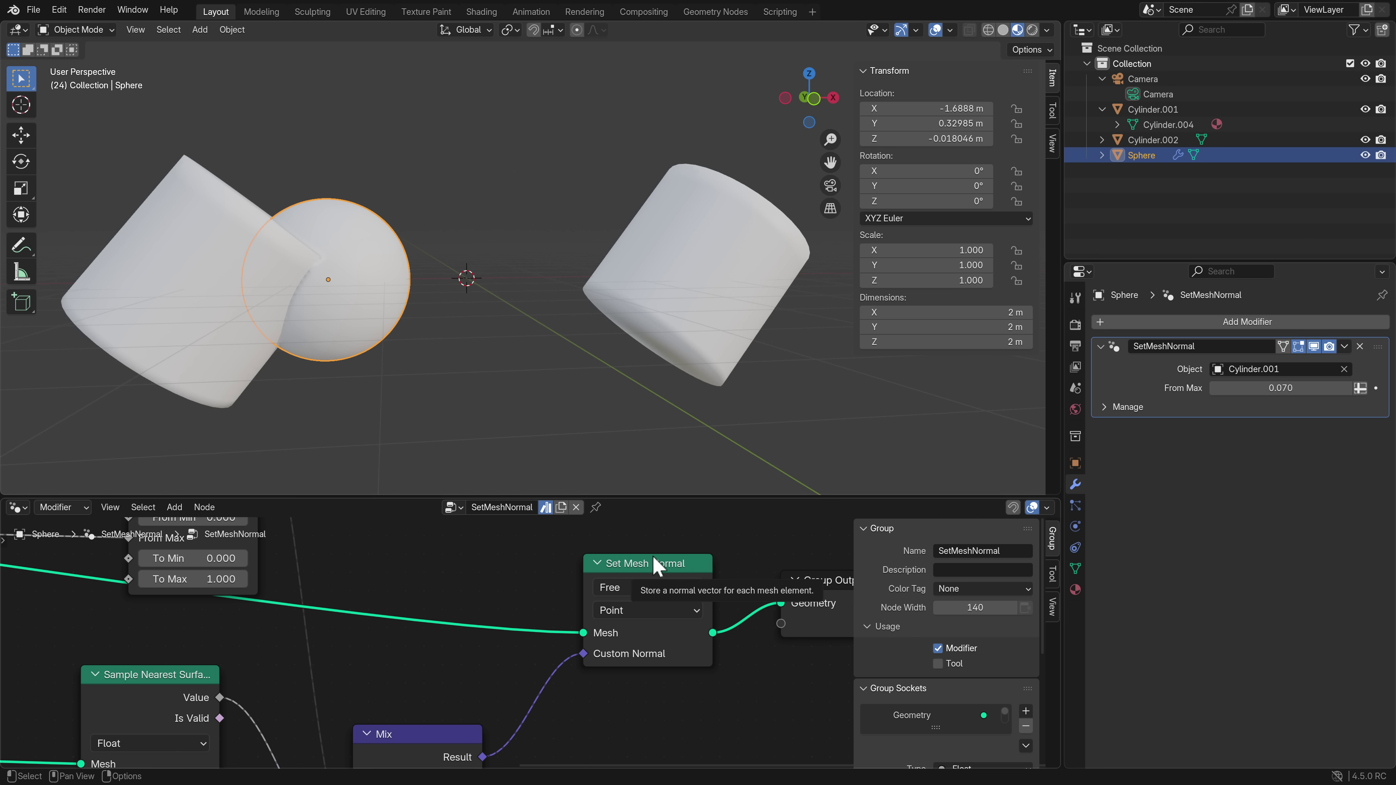
scroll(716, 583, down, 2)
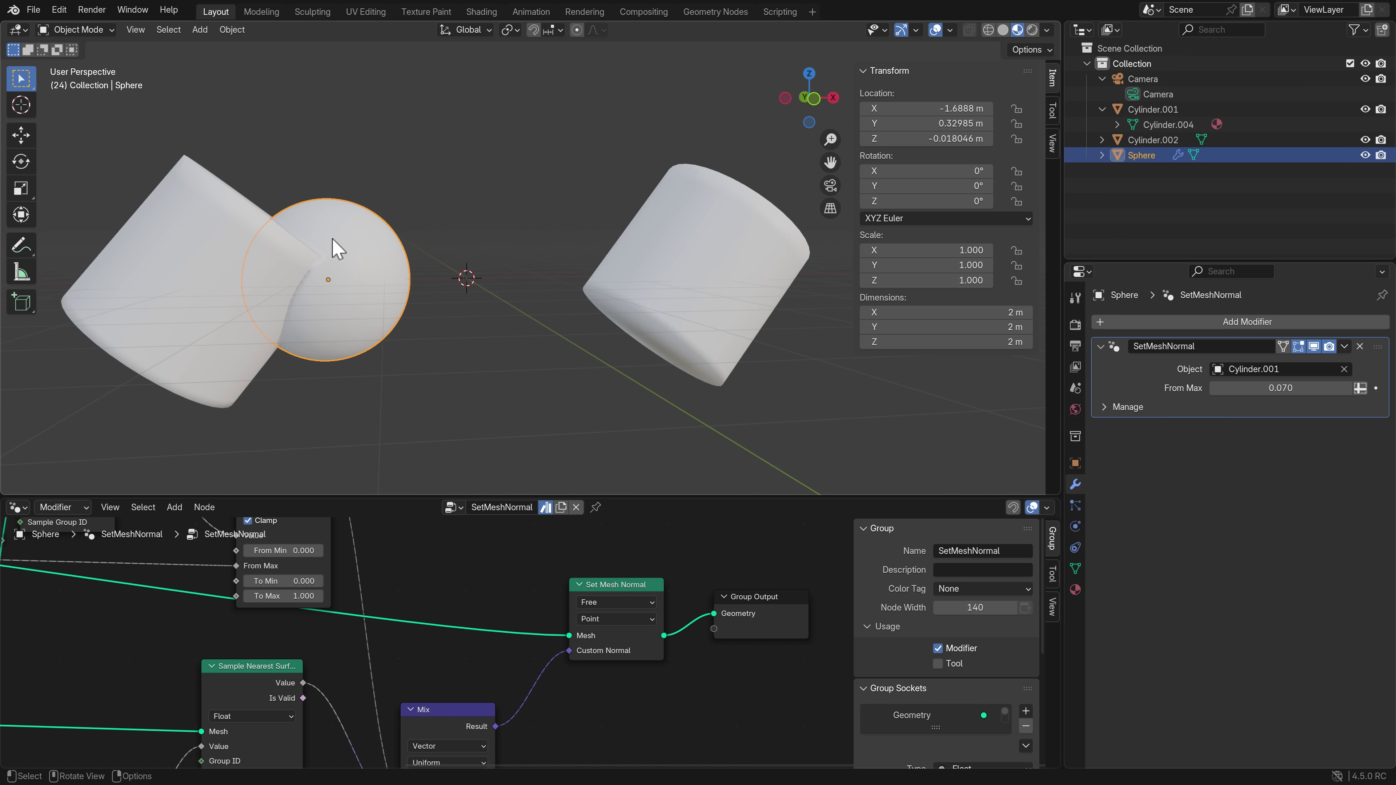
- Apply Visual Geometry to Mesh on the sphere, then move it back to X -0.22027 m
click(201, 31)
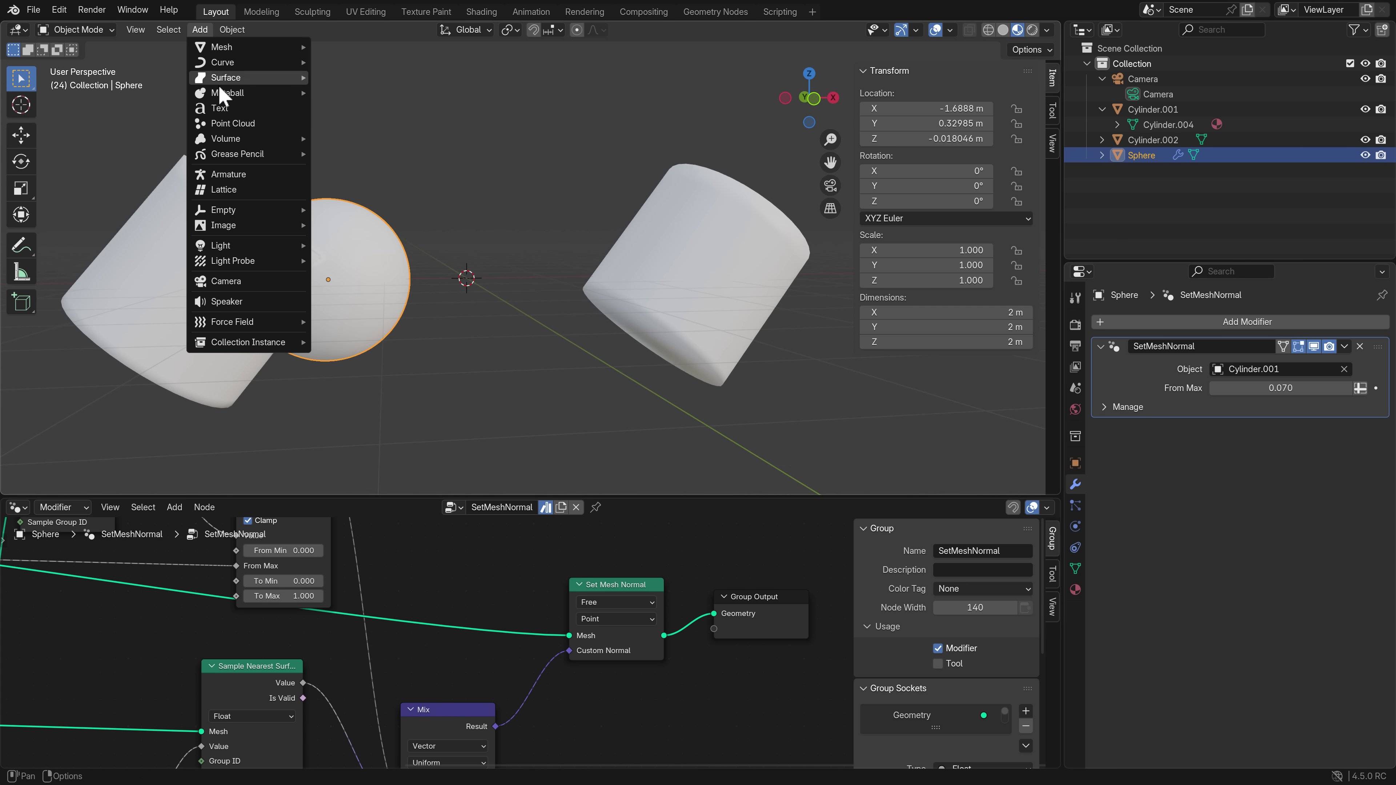
mouse_move(229, 138)
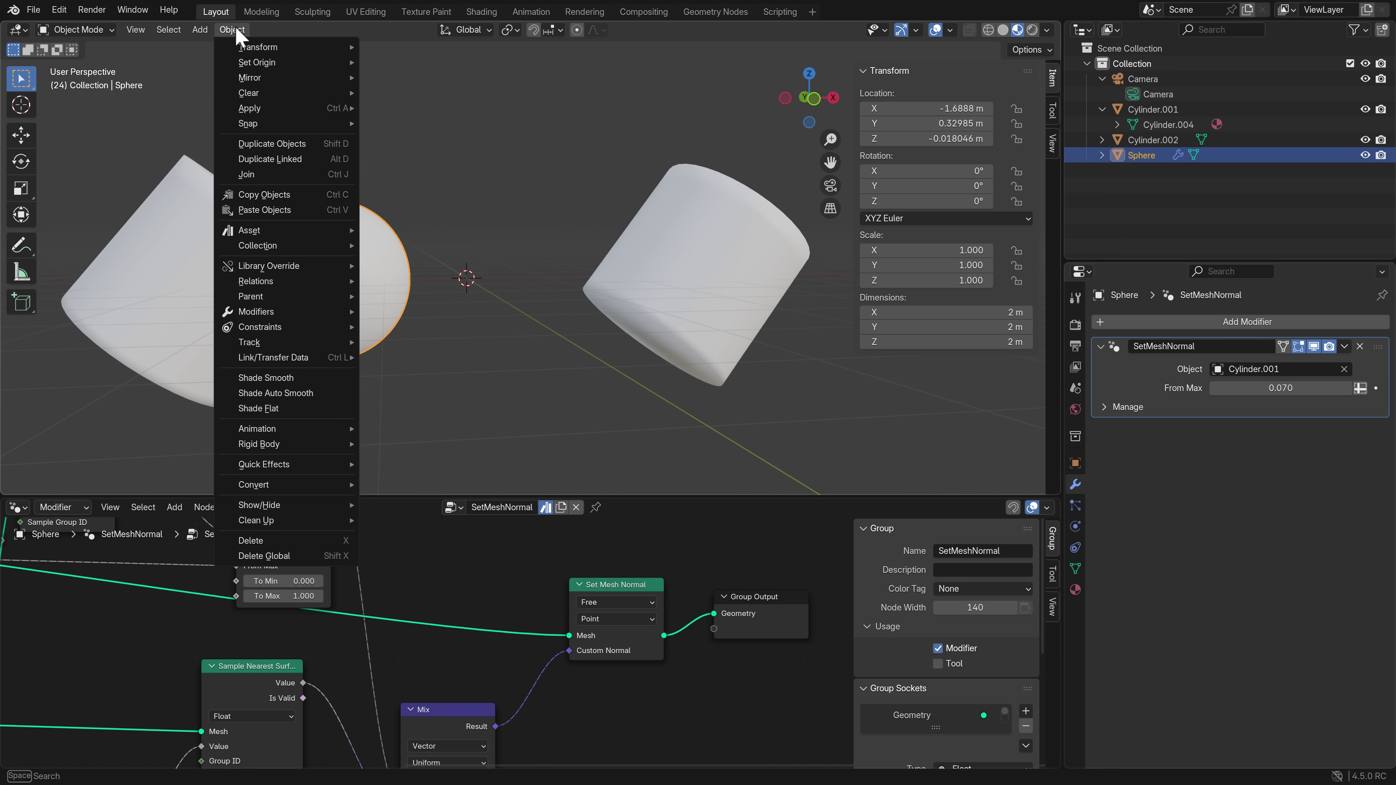
mouse_move(264, 113)
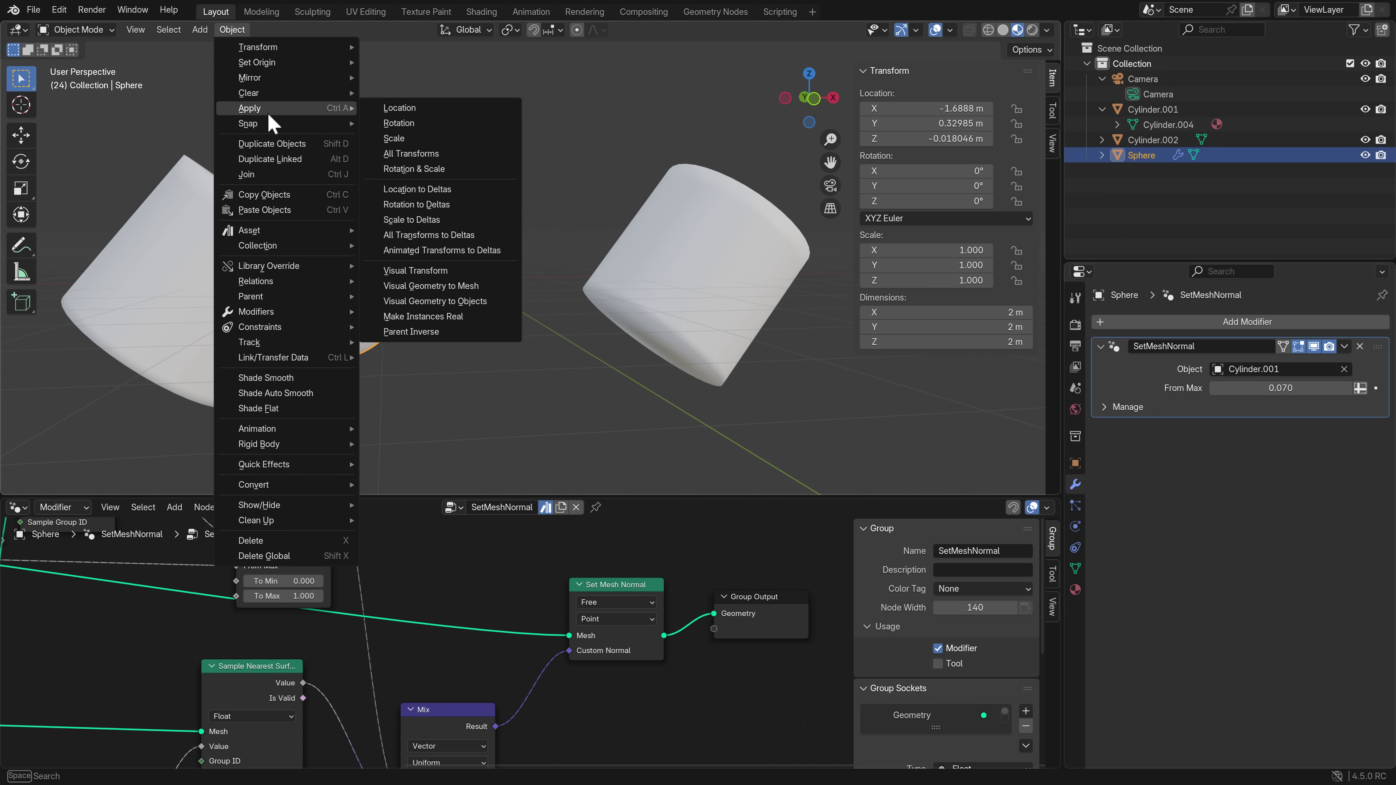
click(454, 286)
drag(312, 274, 428, 319)
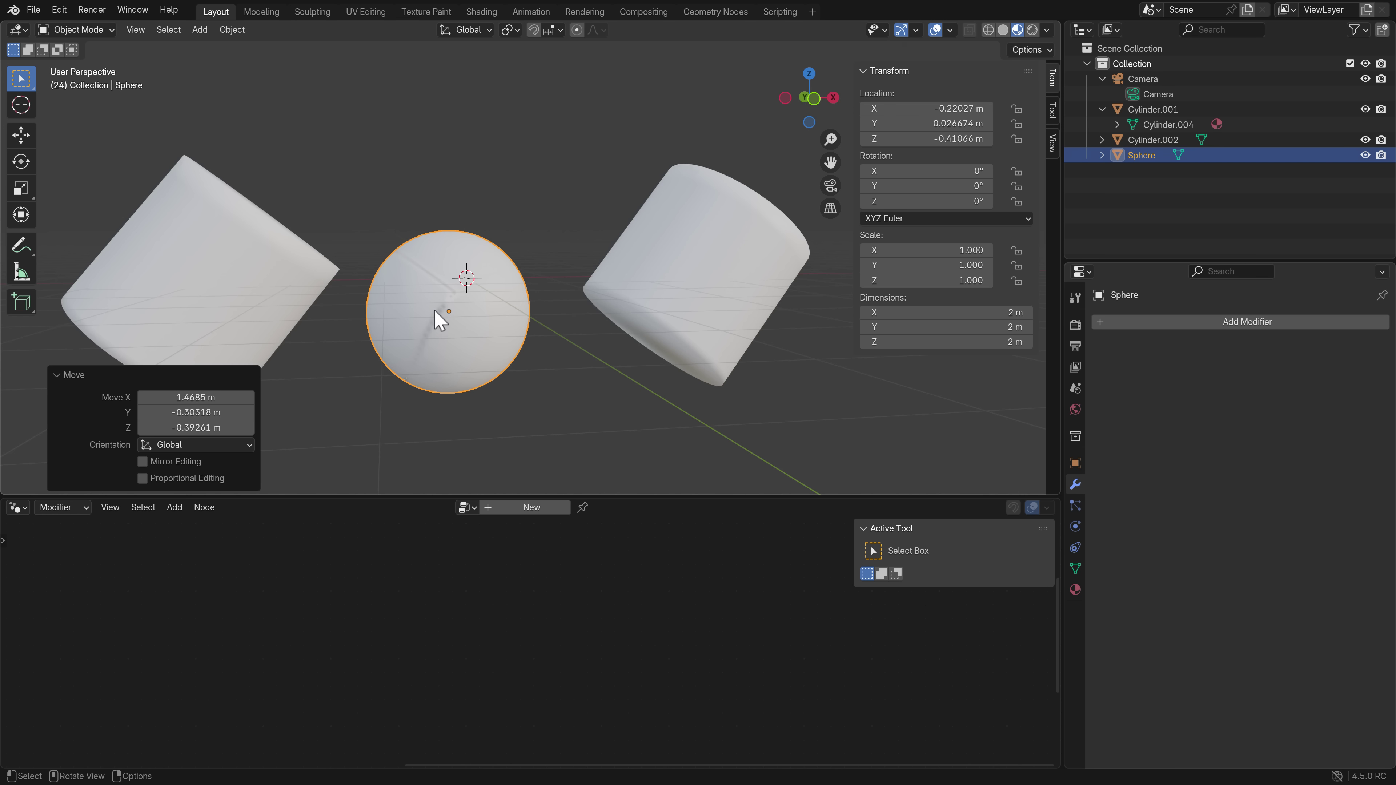
scroll(436, 312, up, 4)
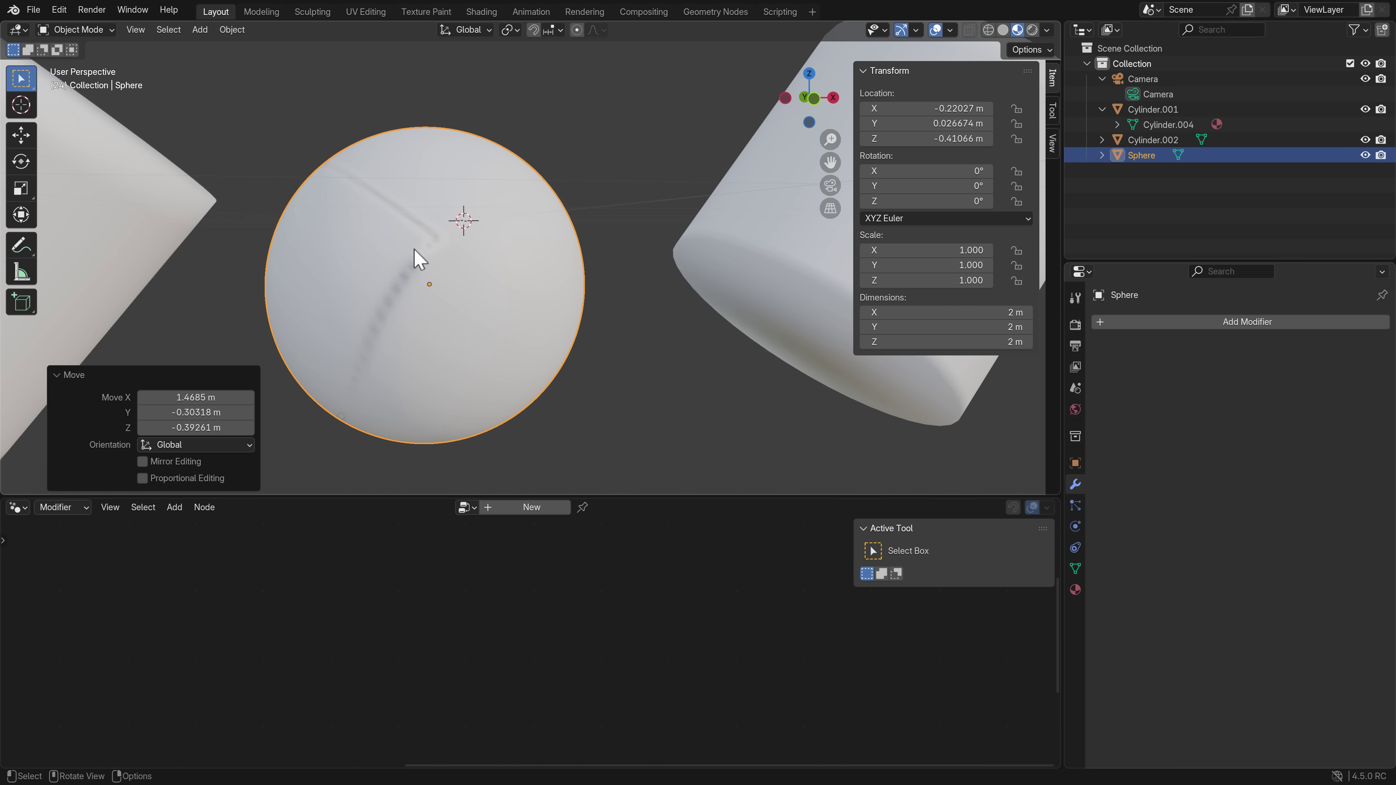
- Add a fresh SetMeshNormal modifier from the Unassigned group to the sphere
click(536, 212)
click(1224, 322)
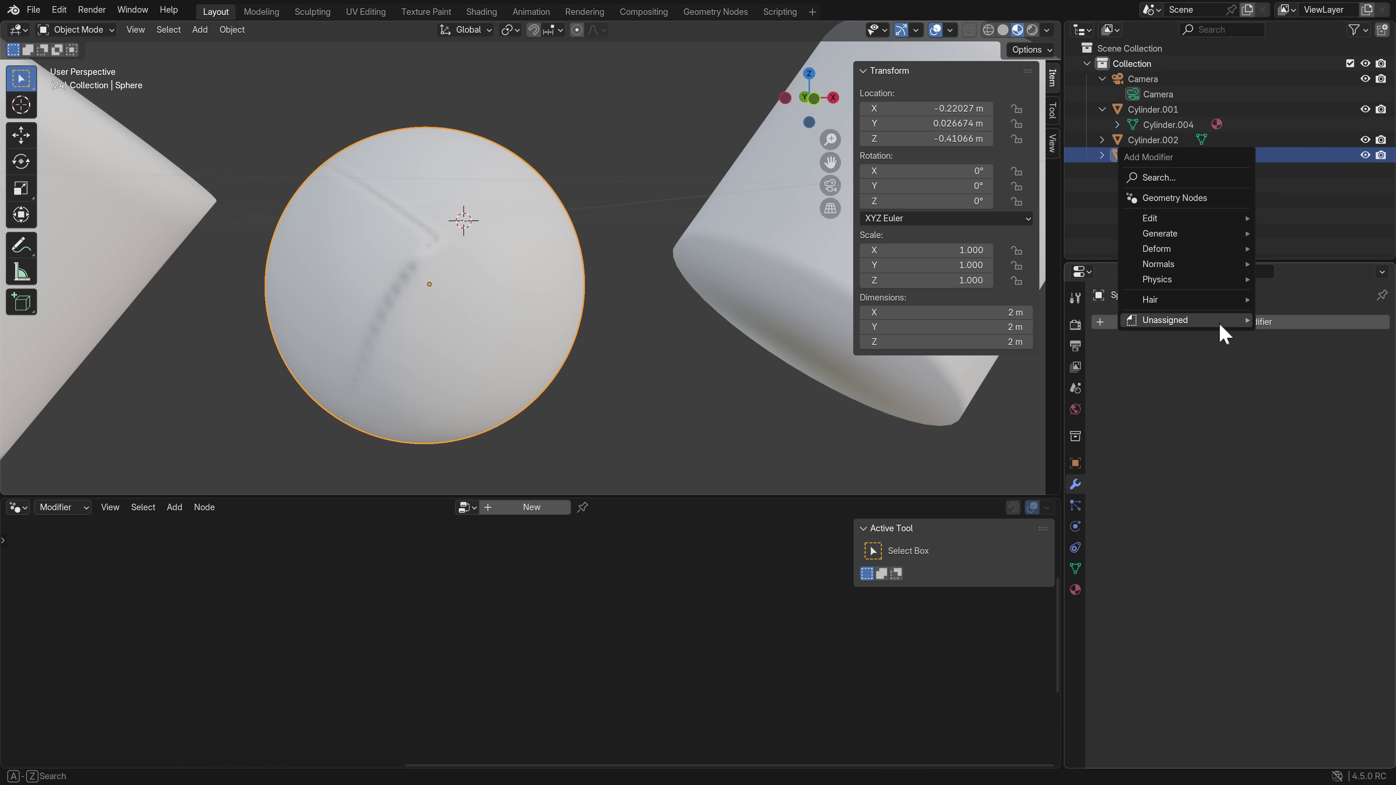
mouse_move(1204, 321)
click(1314, 322)
- Make the node editor taller, pan the tree into view, and box-select its inner nodes
middle_drag(390, 602, 457, 543)
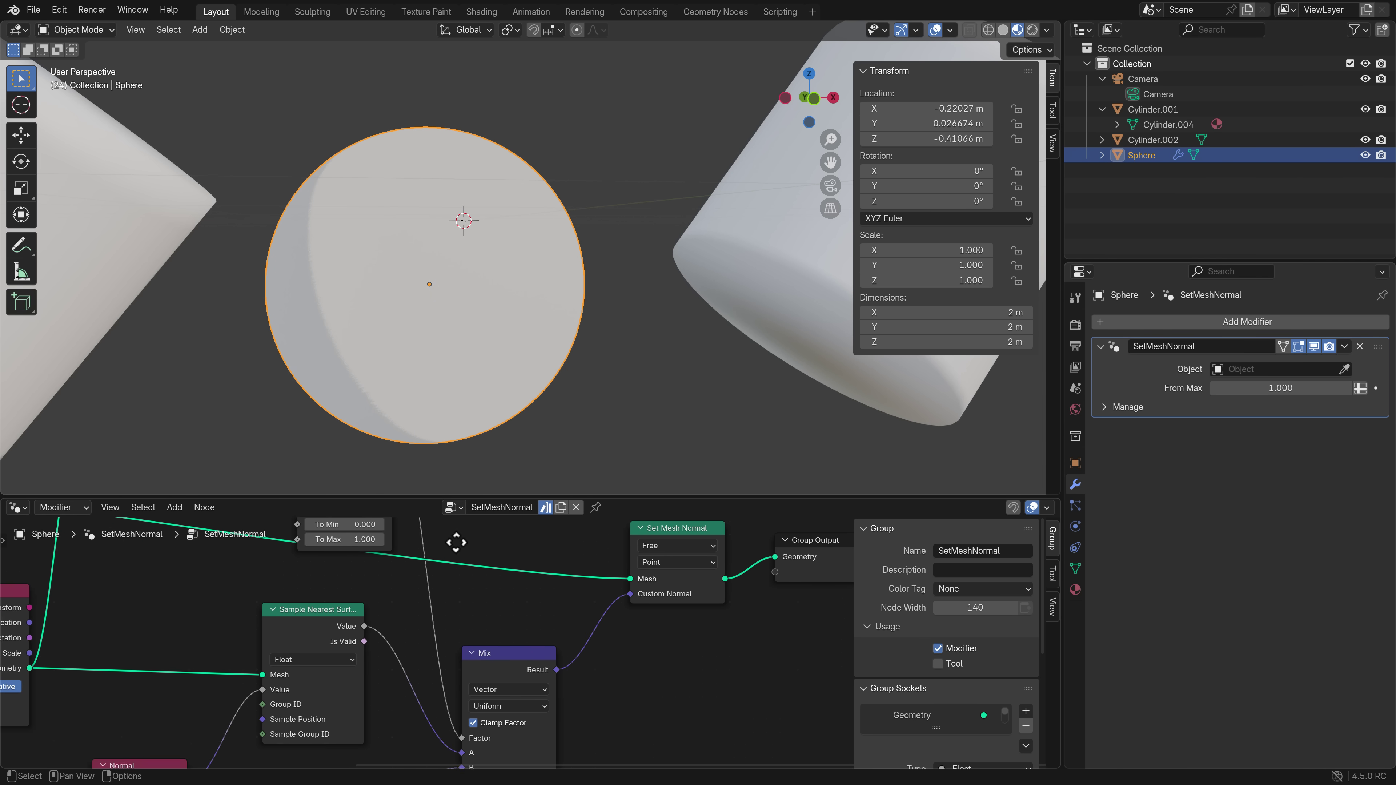
scroll(498, 600, down, 4)
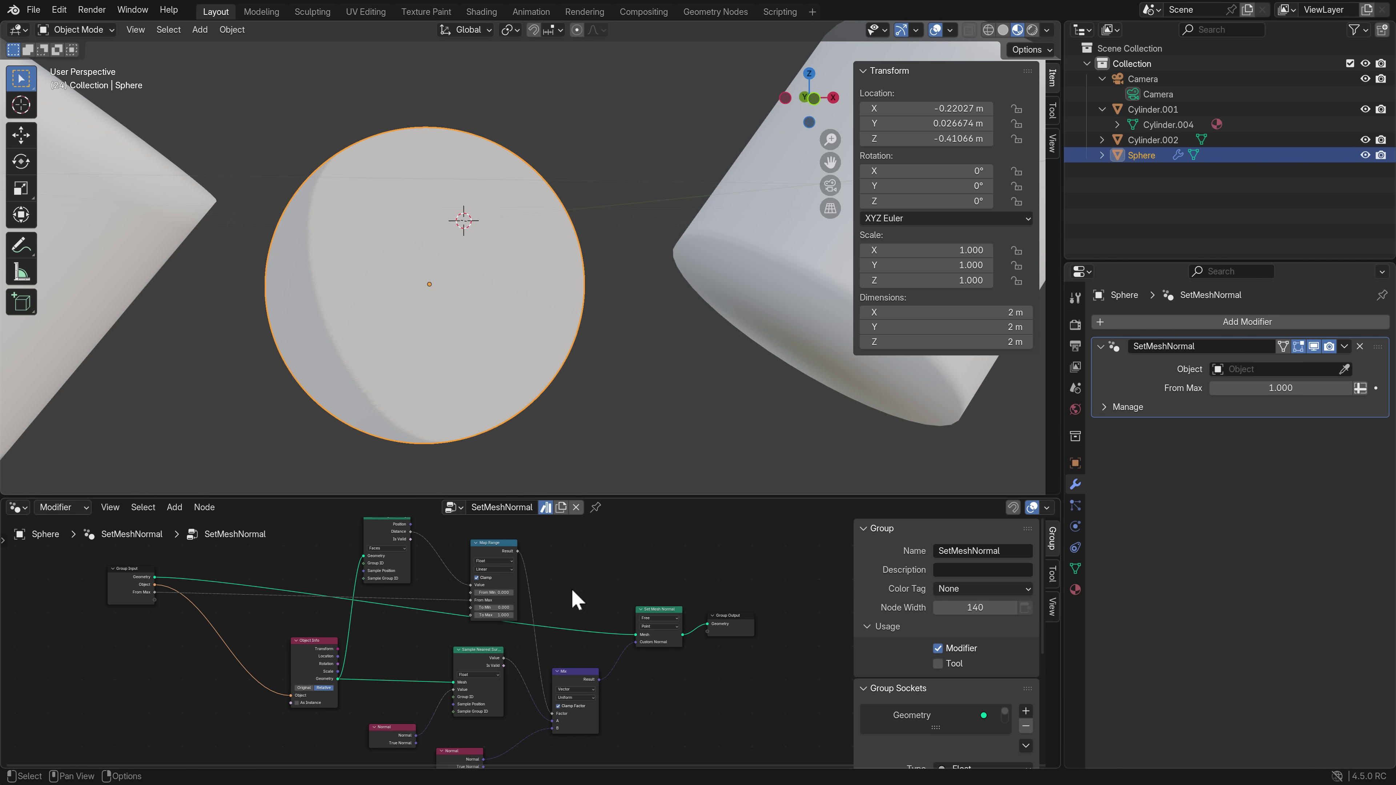
drag(621, 496, 643, 375)
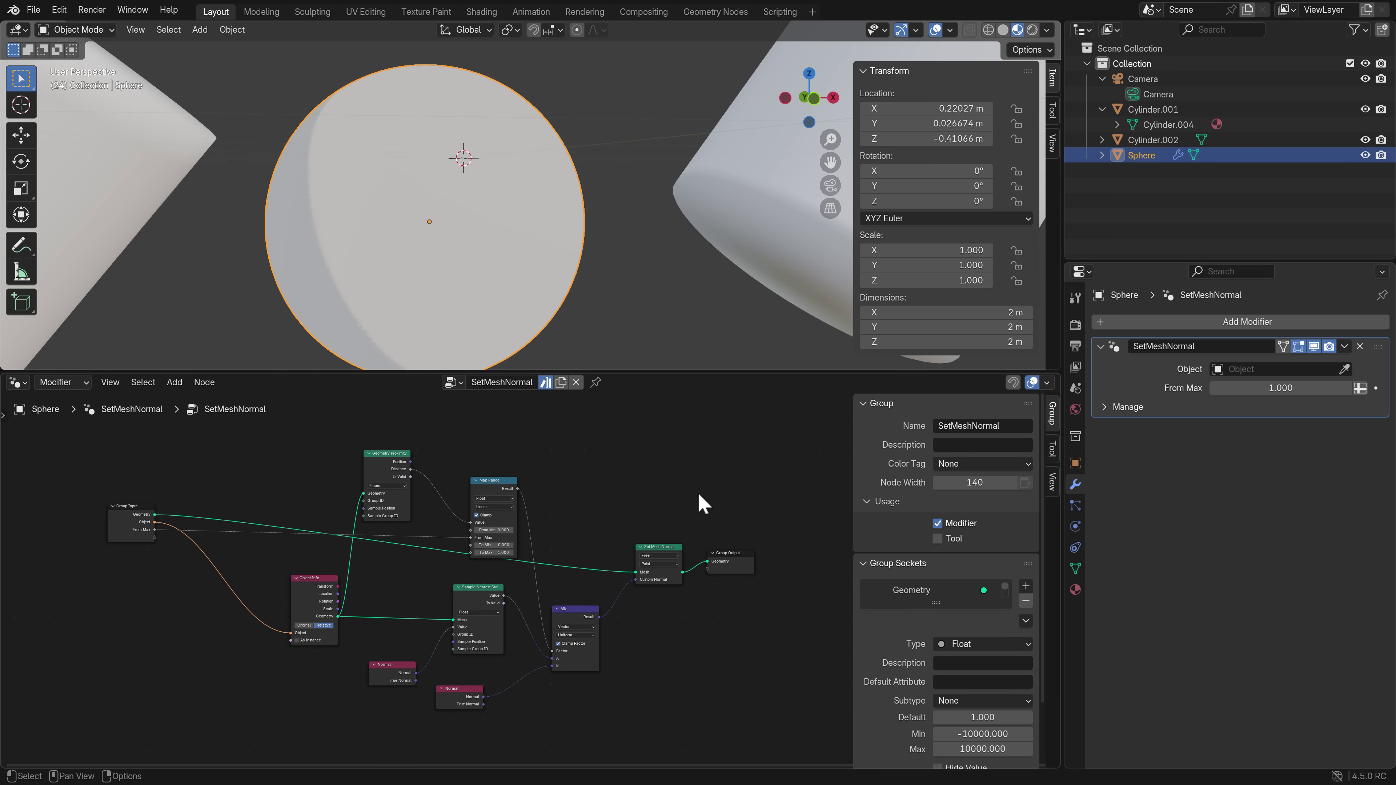
middle_drag(703, 503, 610, 488)
drag(181, 442, 665, 775)
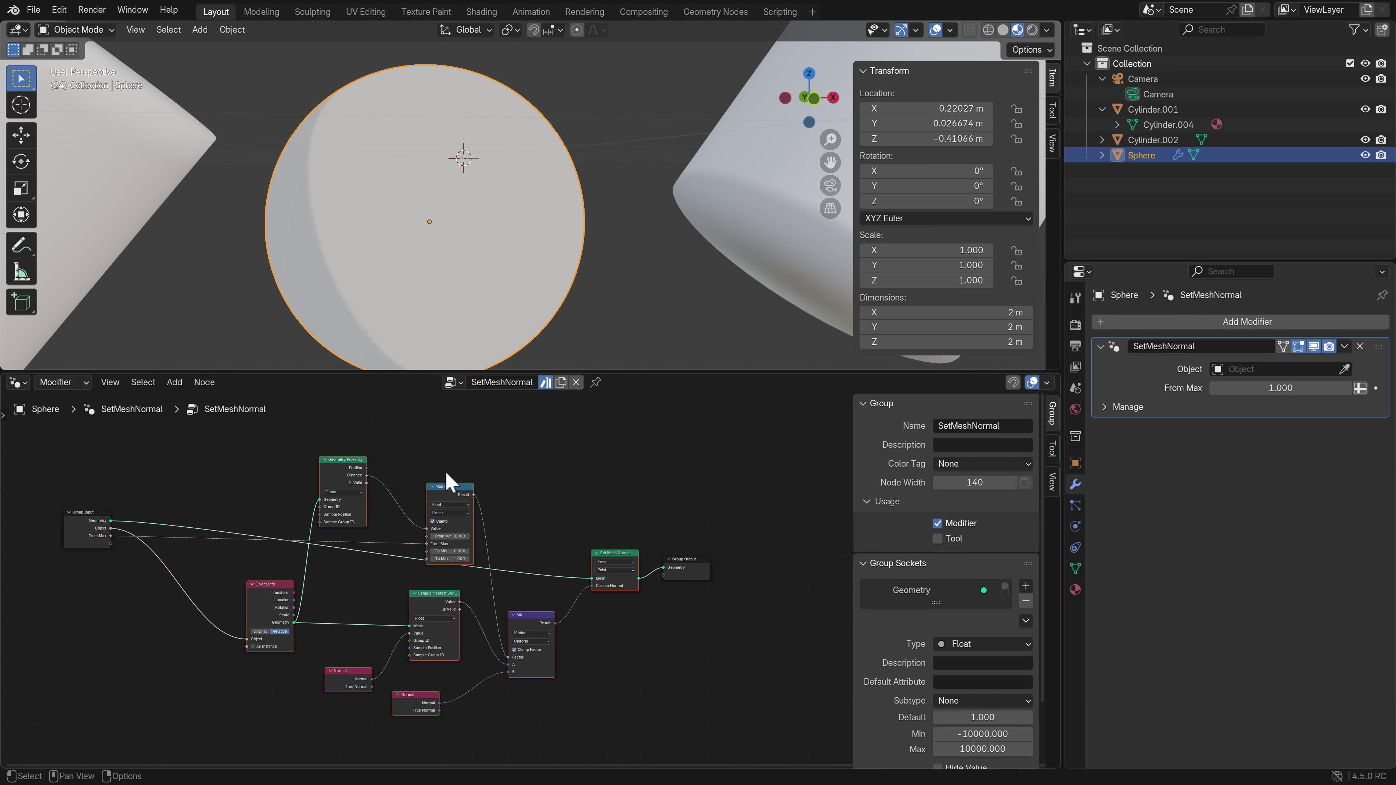
- Wrap the selected nodes in a frame labelled MyObjects and shift it up-left
key(ctrl+j)
key(F2)
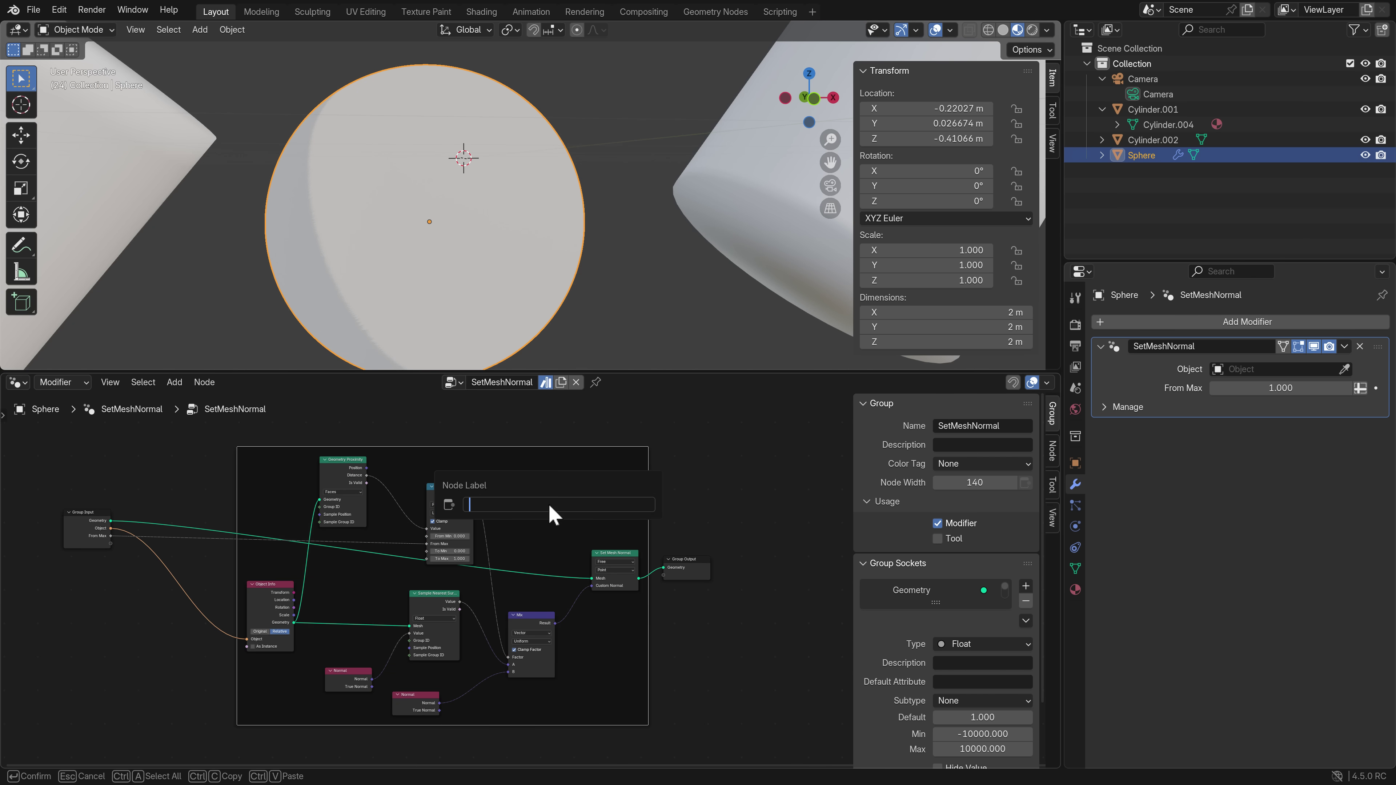
text(MyObjects)
key(Return)
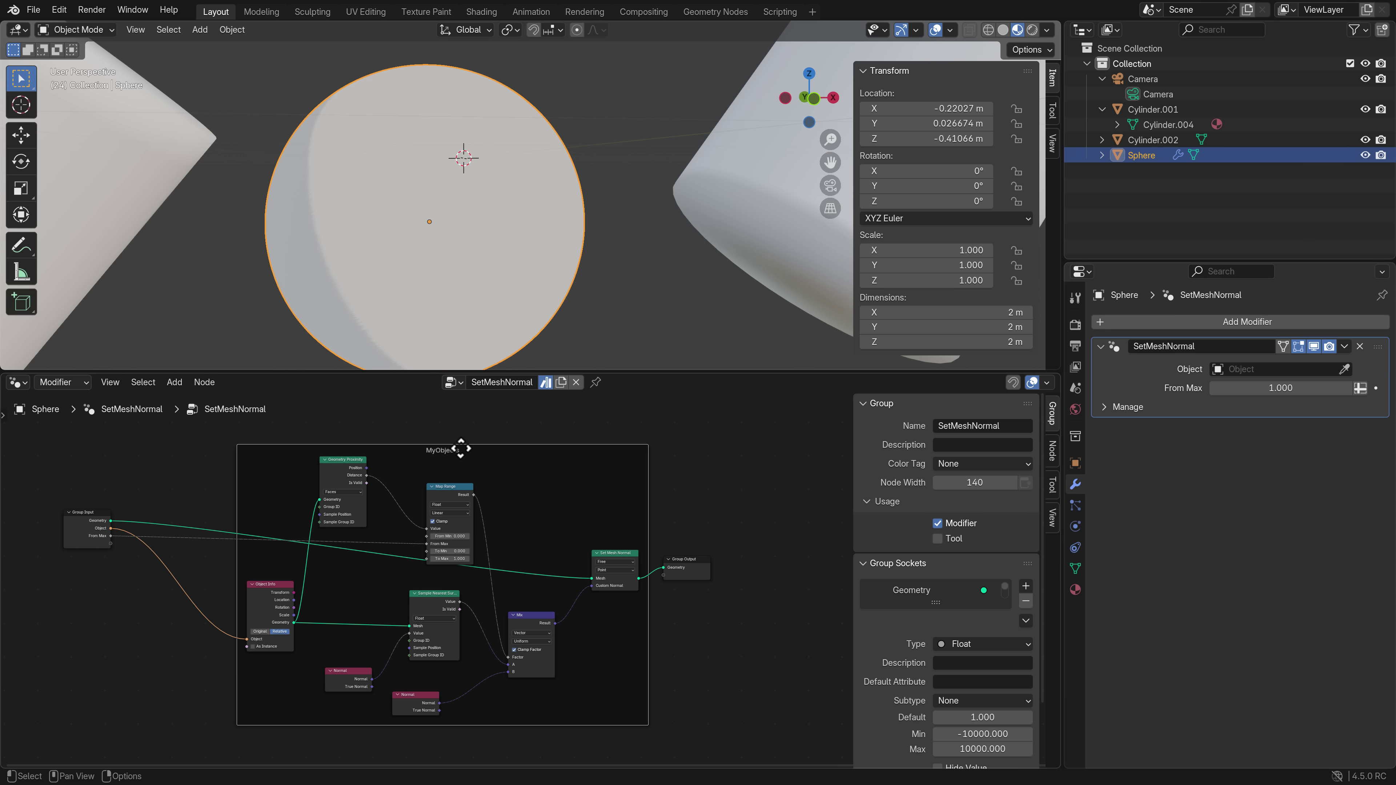
drag(437, 452, 381, 441)
- Move Set Mesh Normal beside Map Range, then delete the MyObjects frame keeping its nodes
click(542, 555)
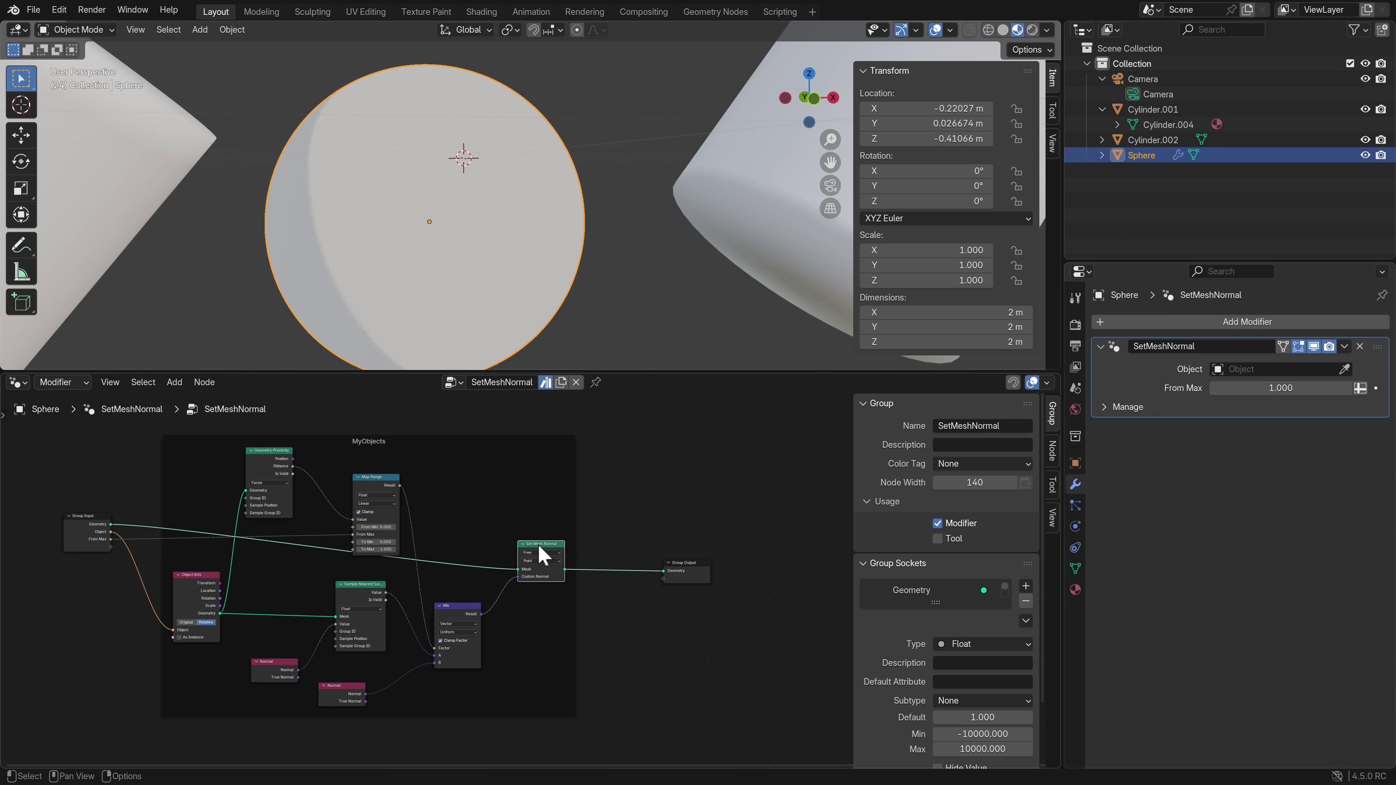
drag(541, 555, 442, 491)
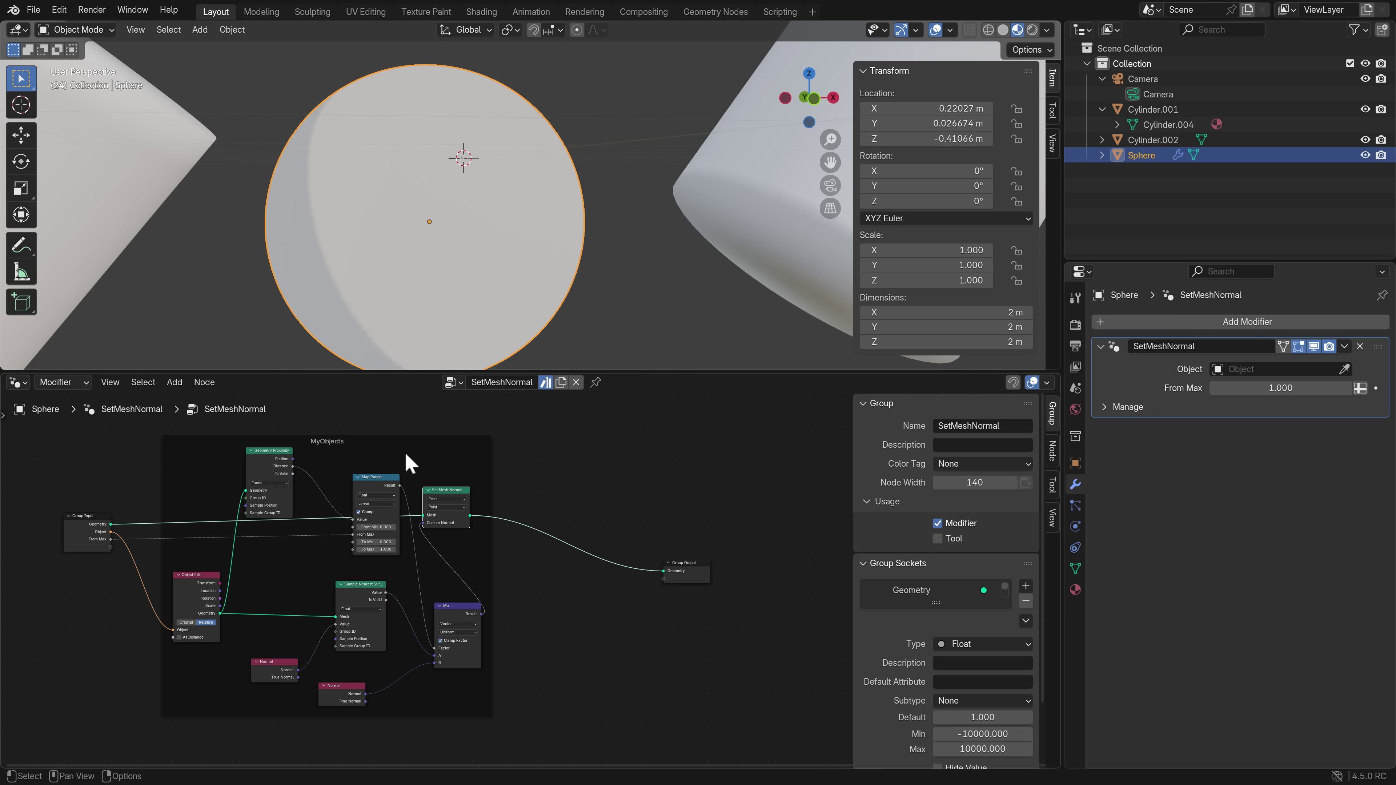
click(356, 444)
key(x)
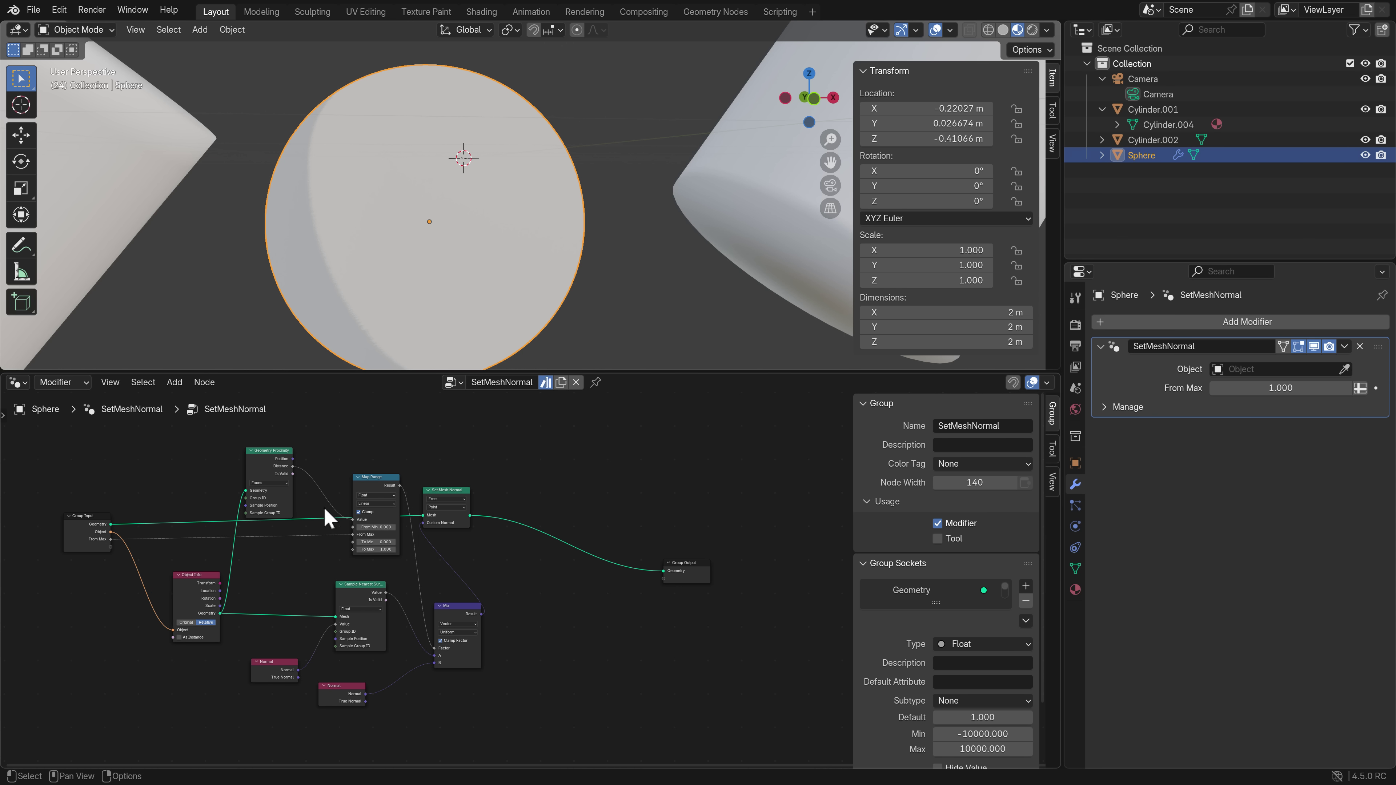
scroll(531, 548, up, 1)
middle_drag(535, 603, 616, 596)
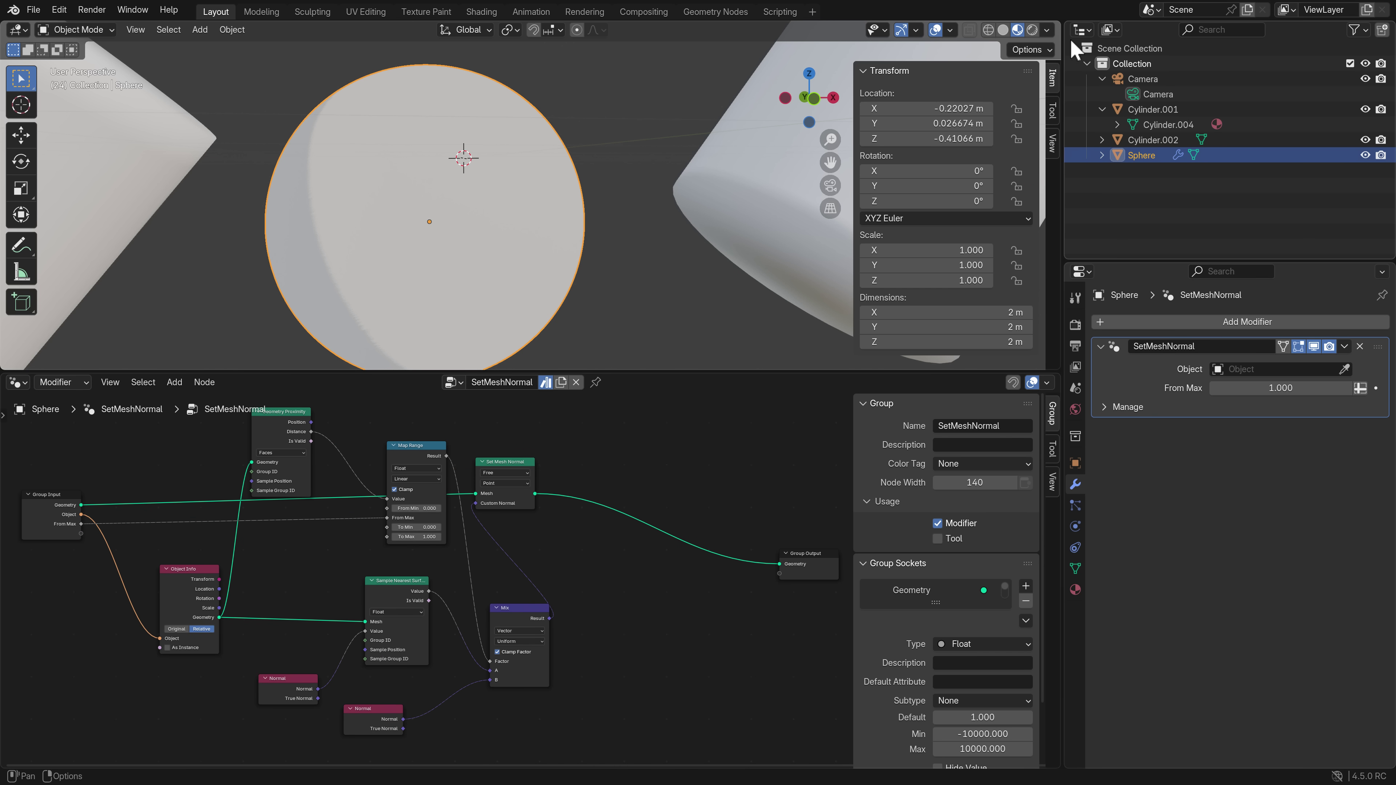
scroll(655, 182, down, 6)
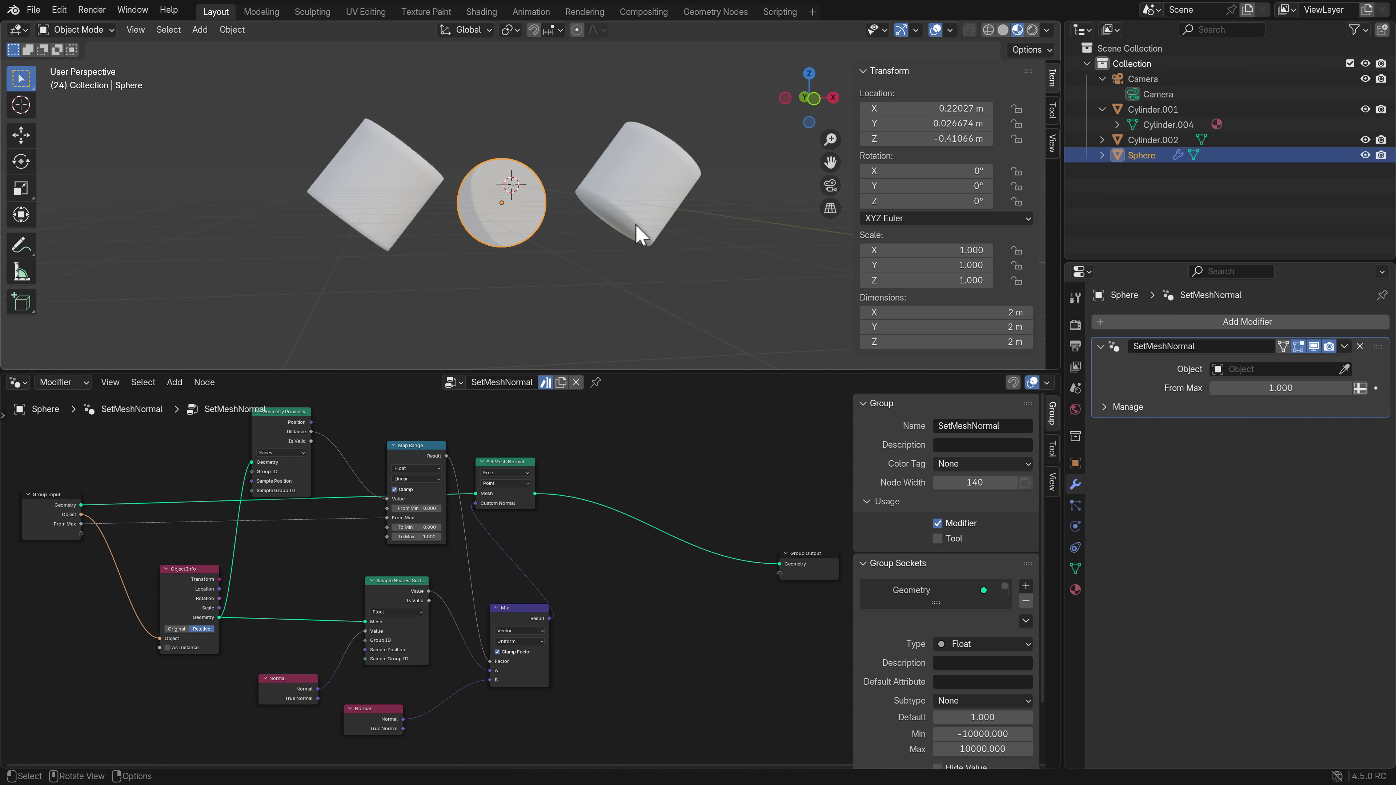
- Turn the outliner area into a taller File Browser showing the Downloads folder
shift+middle_drag(620, 292, 456, 325)
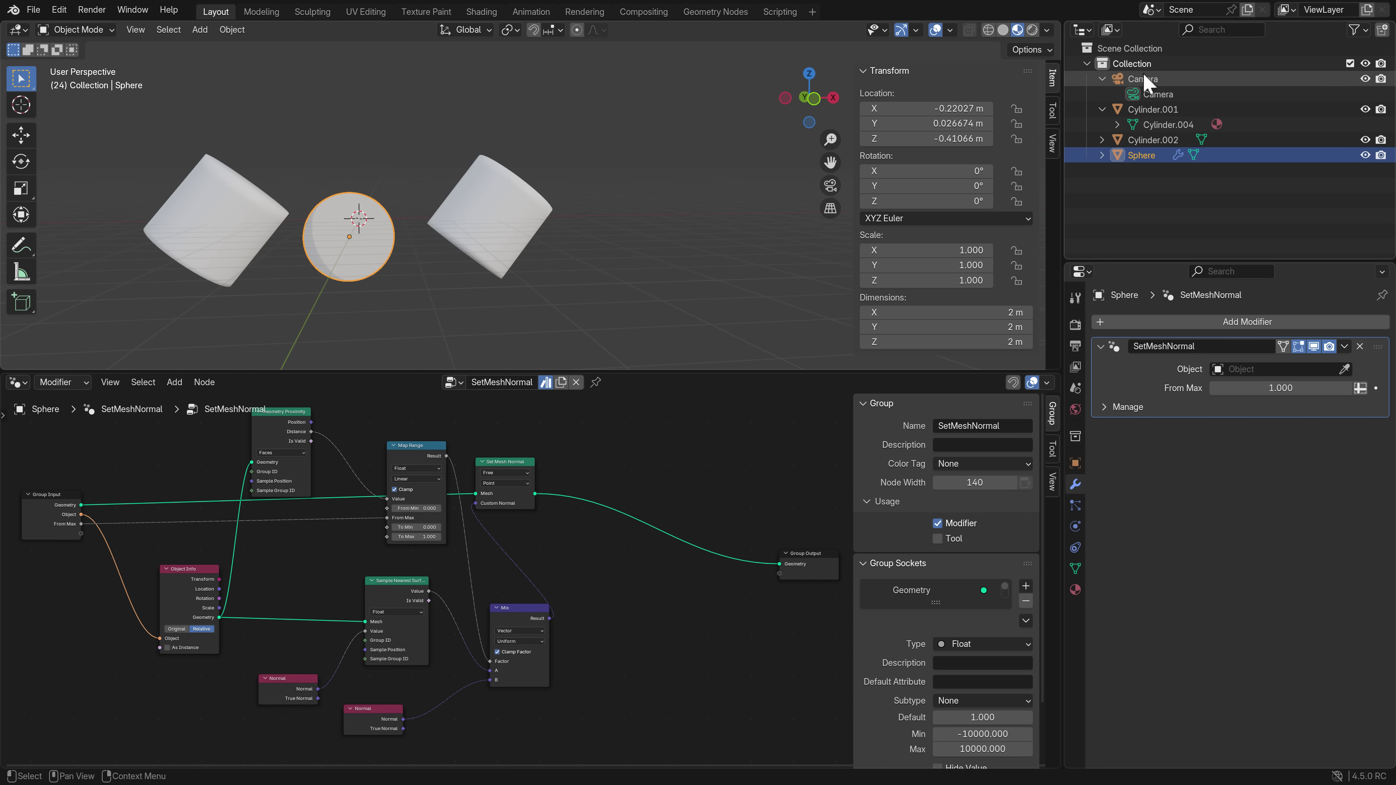
click(1083, 29)
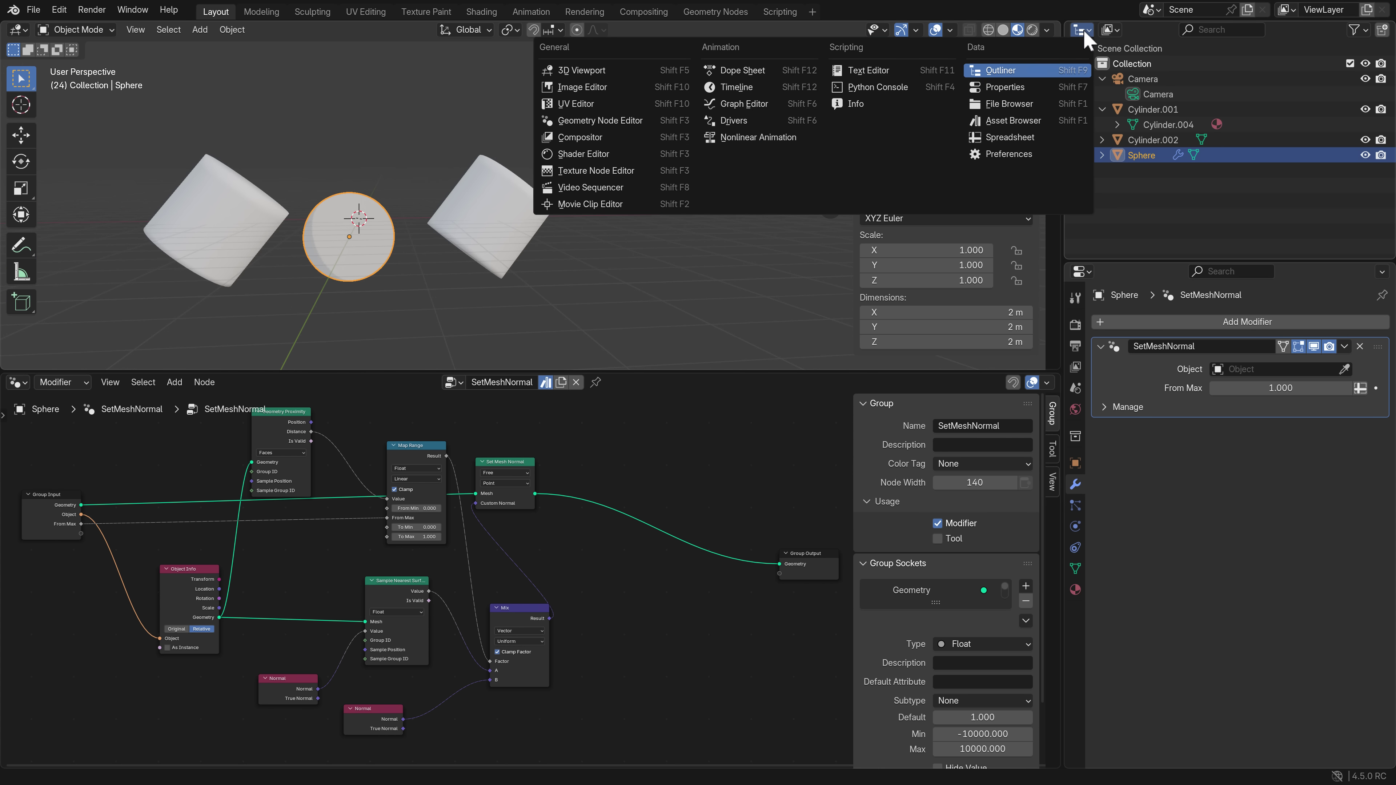
click(1017, 104)
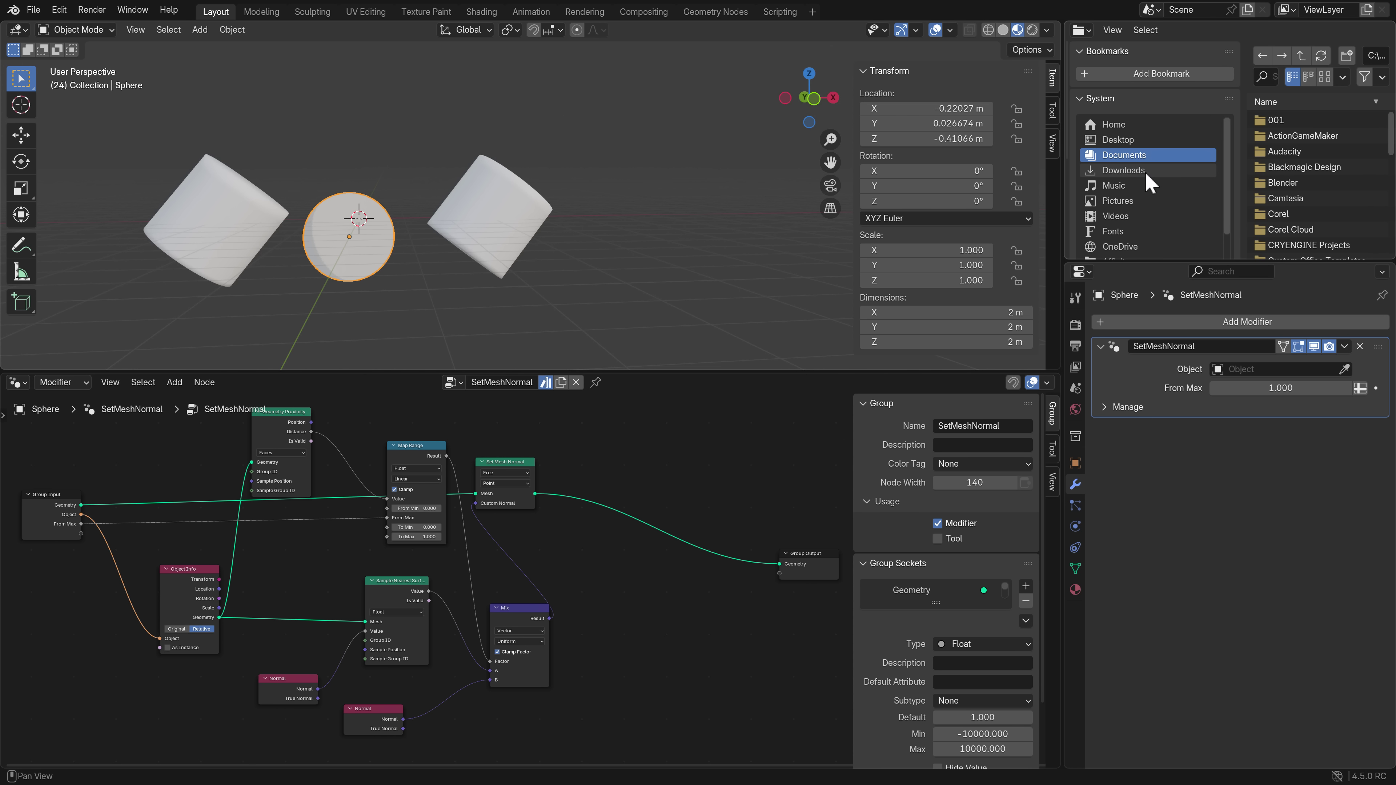
click(1132, 171)
drag(1298, 263, 1296, 389)
- Import cube.obj and monkey.obj by dragging them into the 3D viewport
click(1285, 292)
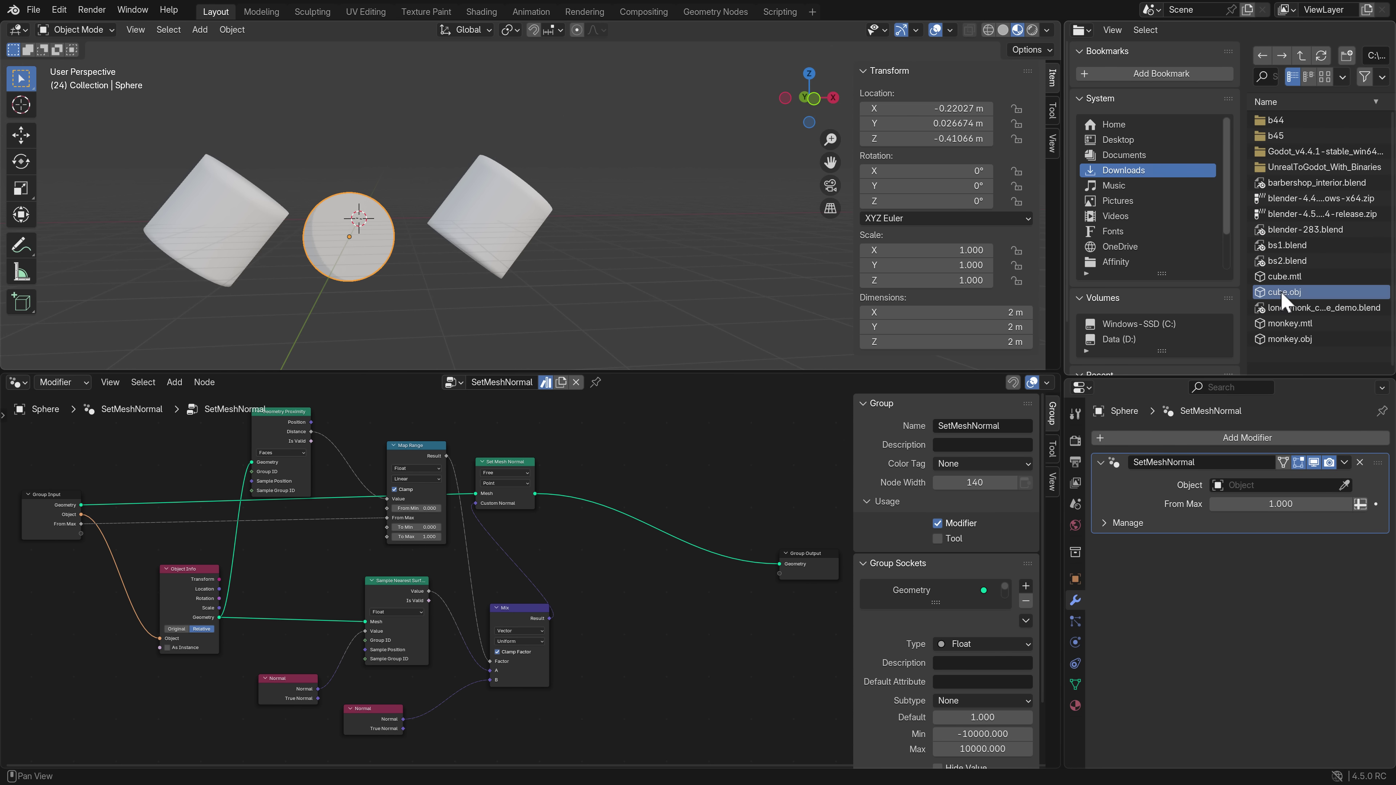
ctrl+click(1290, 339)
drag(1285, 292, 680, 275)
click(630, 522)
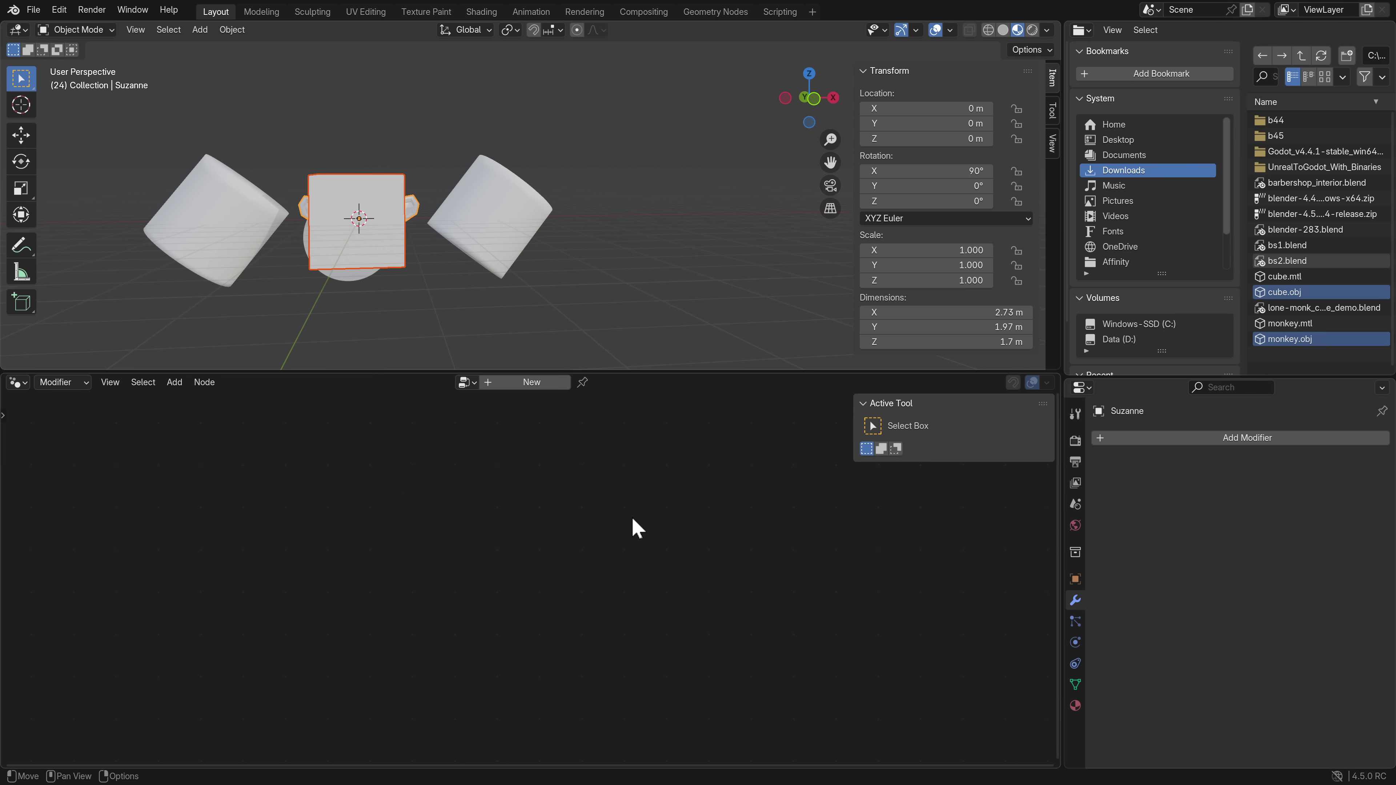
- Place the cube at the right, move Suzanne below the other shapes, then reselect the sphere
click(638, 253)
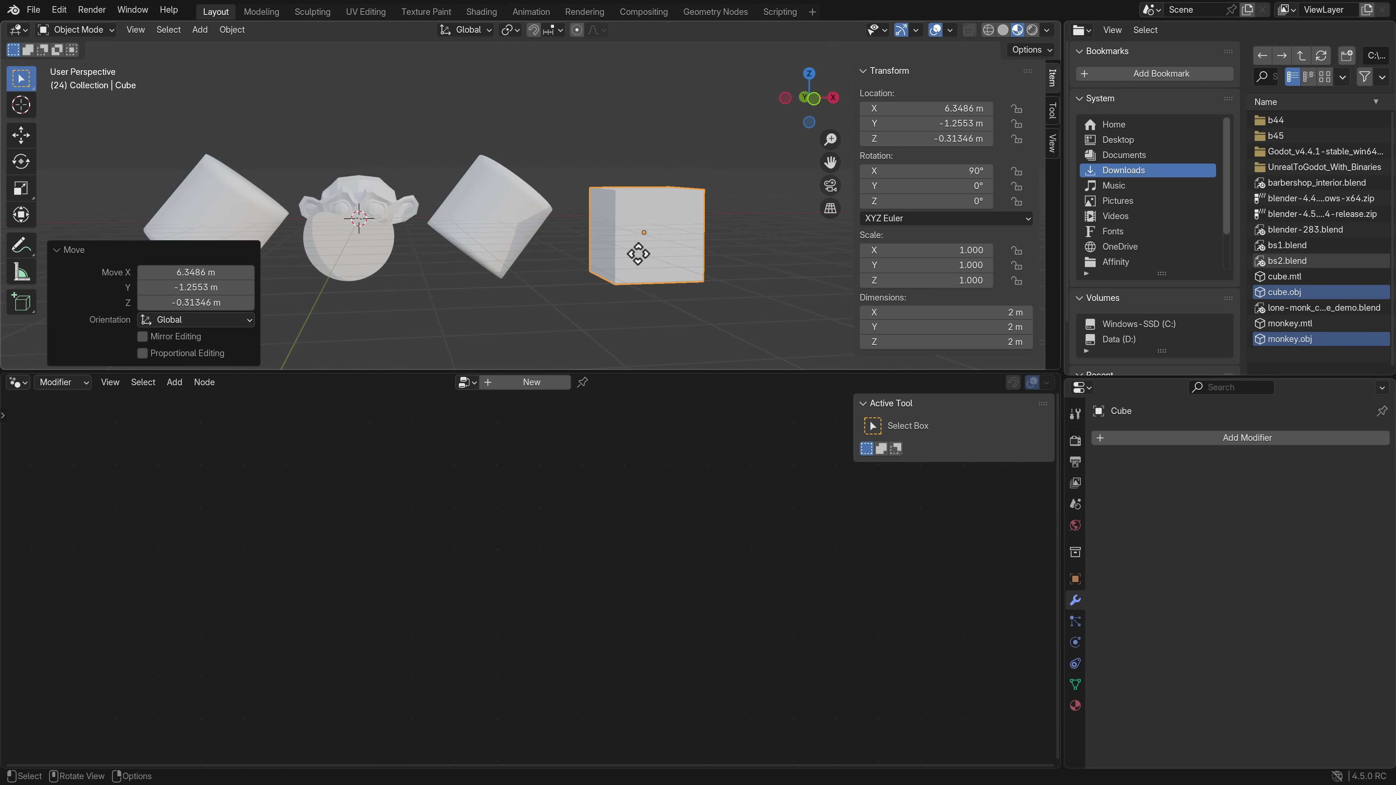
click(359, 213)
key(g)
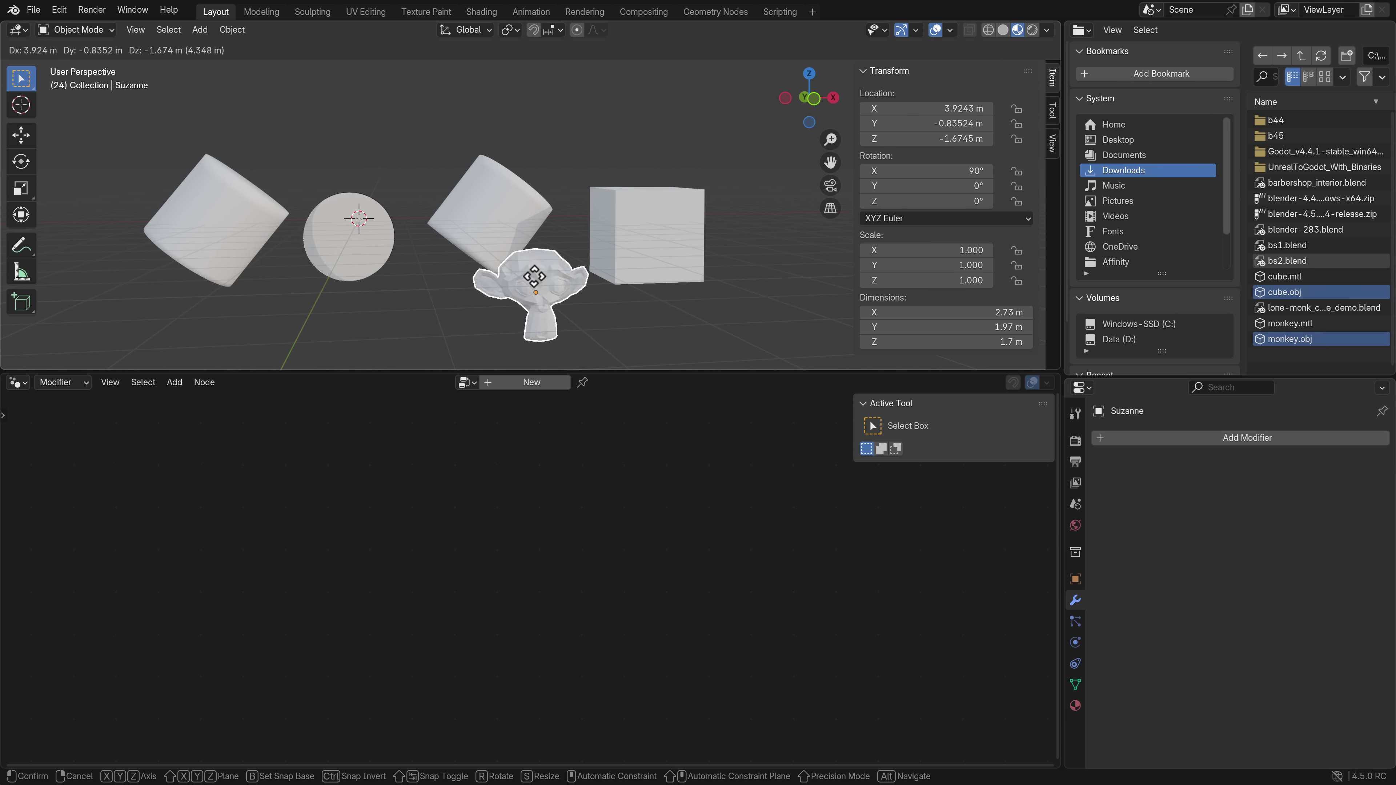
click(516, 308)
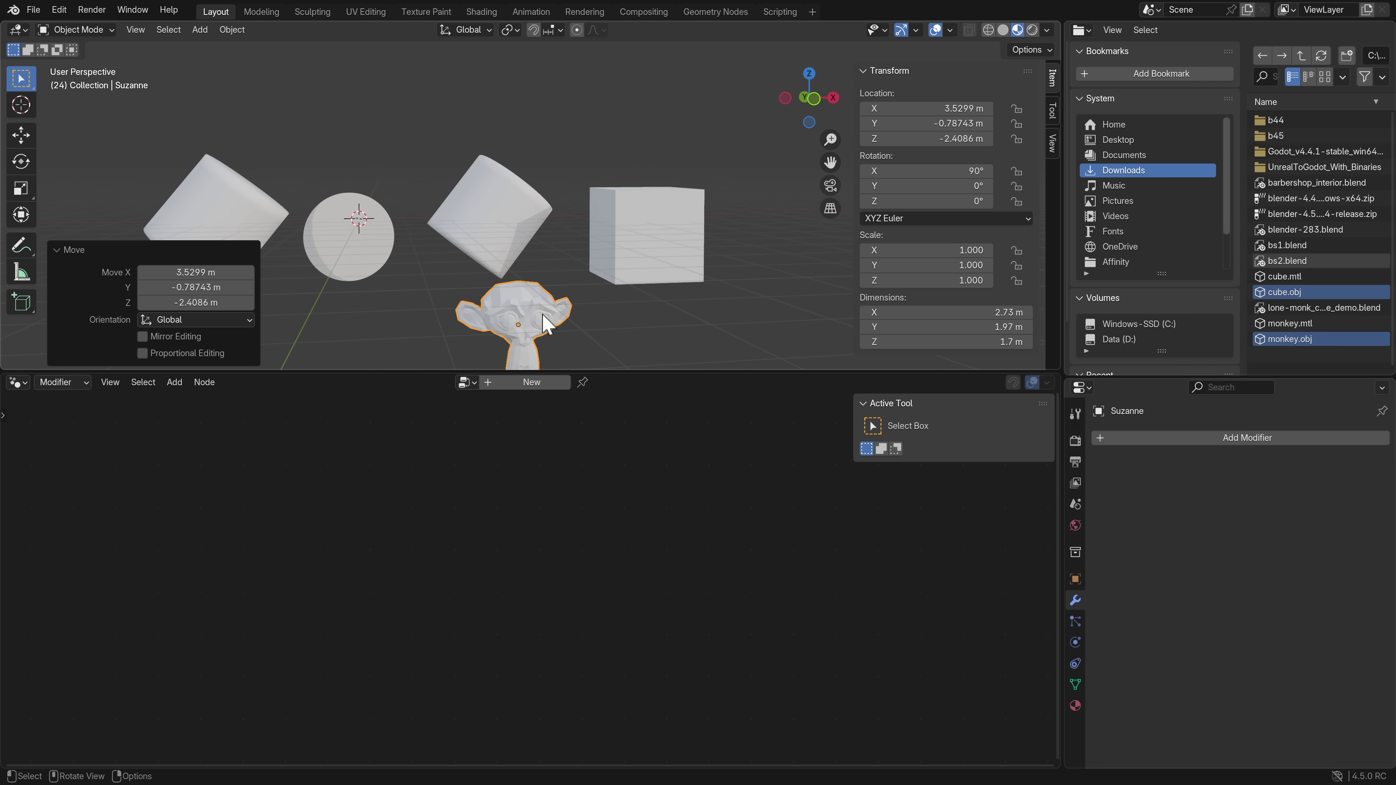
click(324, 250)
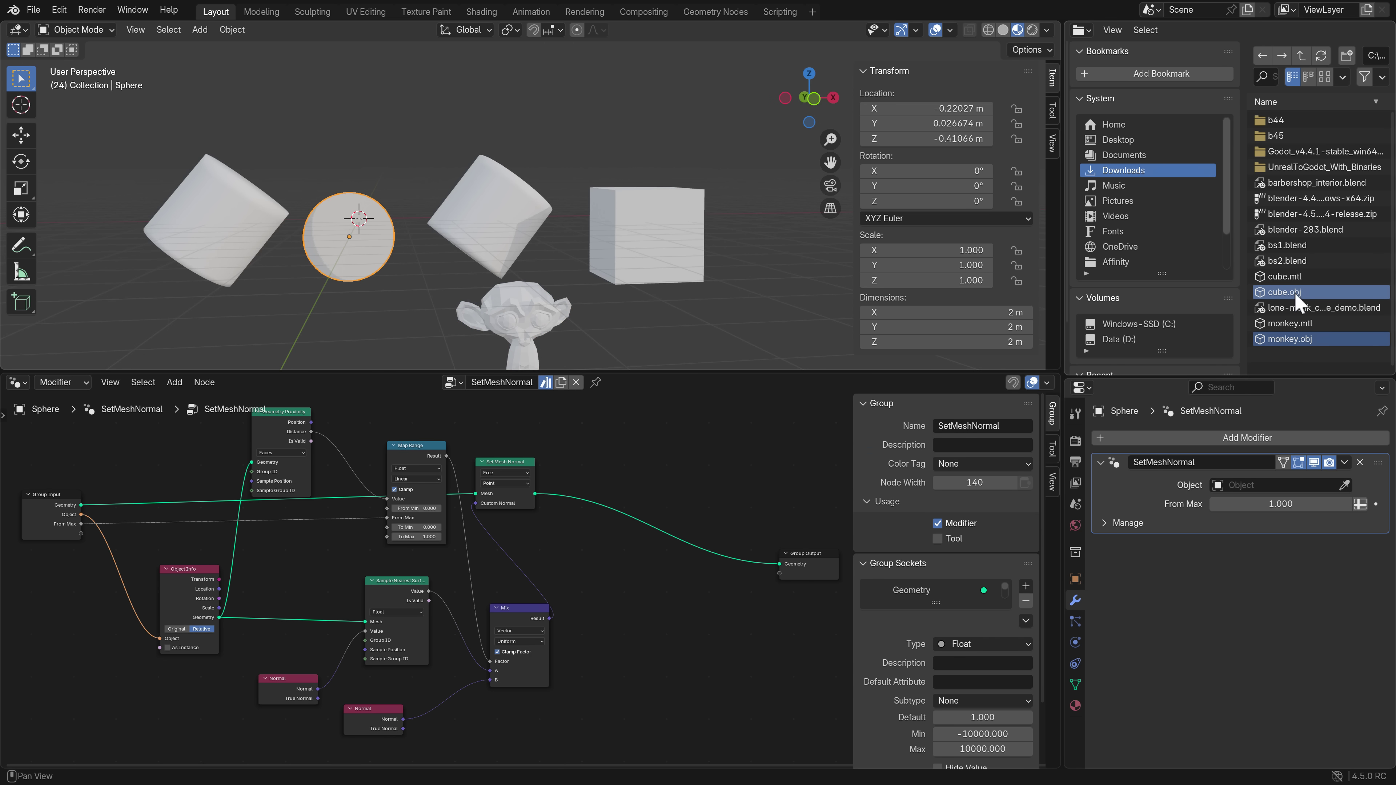
- Drop cube.obj and monkey.obj into the node tree as Import OBJ nodes, moved left
drag(1297, 291, 706, 553)
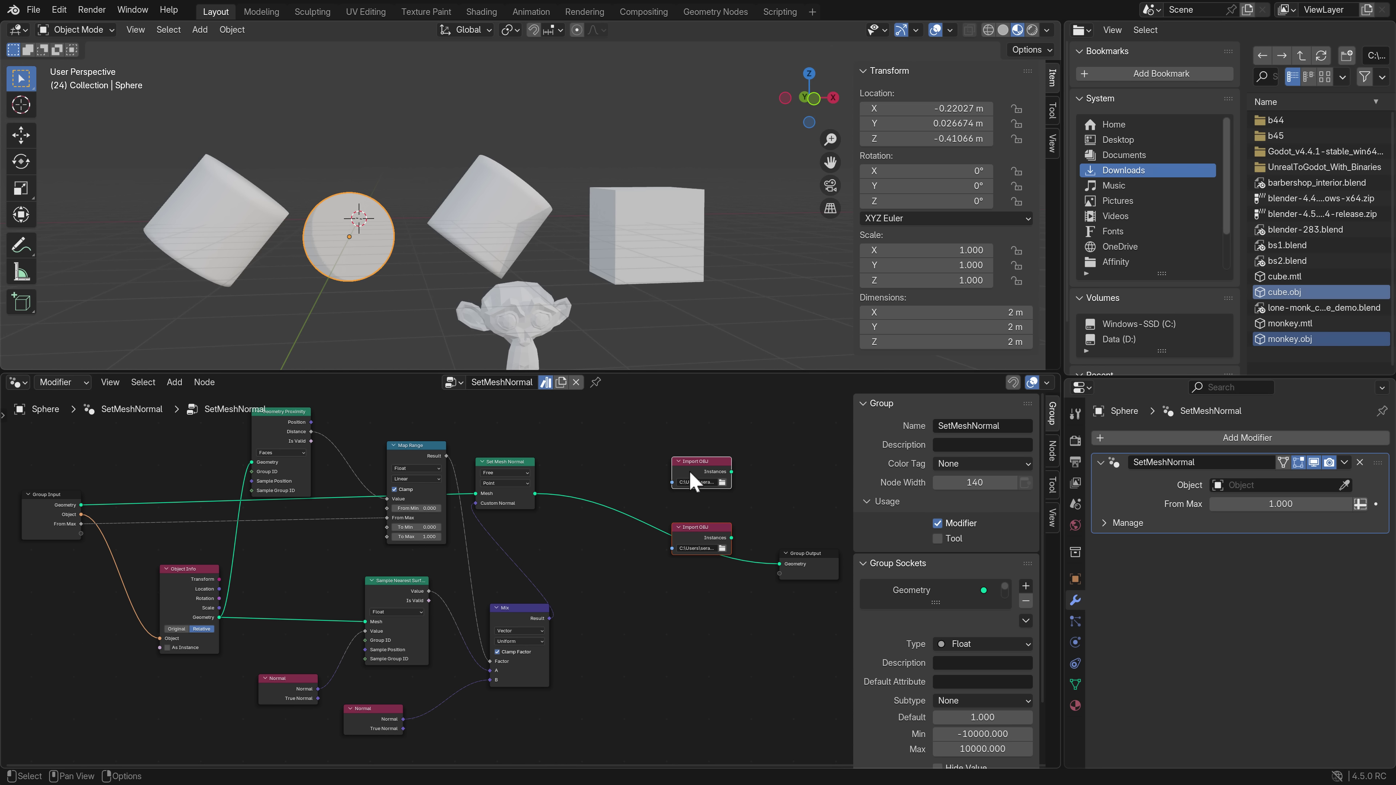
scroll(699, 540, up, 2)
ctrl+scroll(739, 600, down, 3)
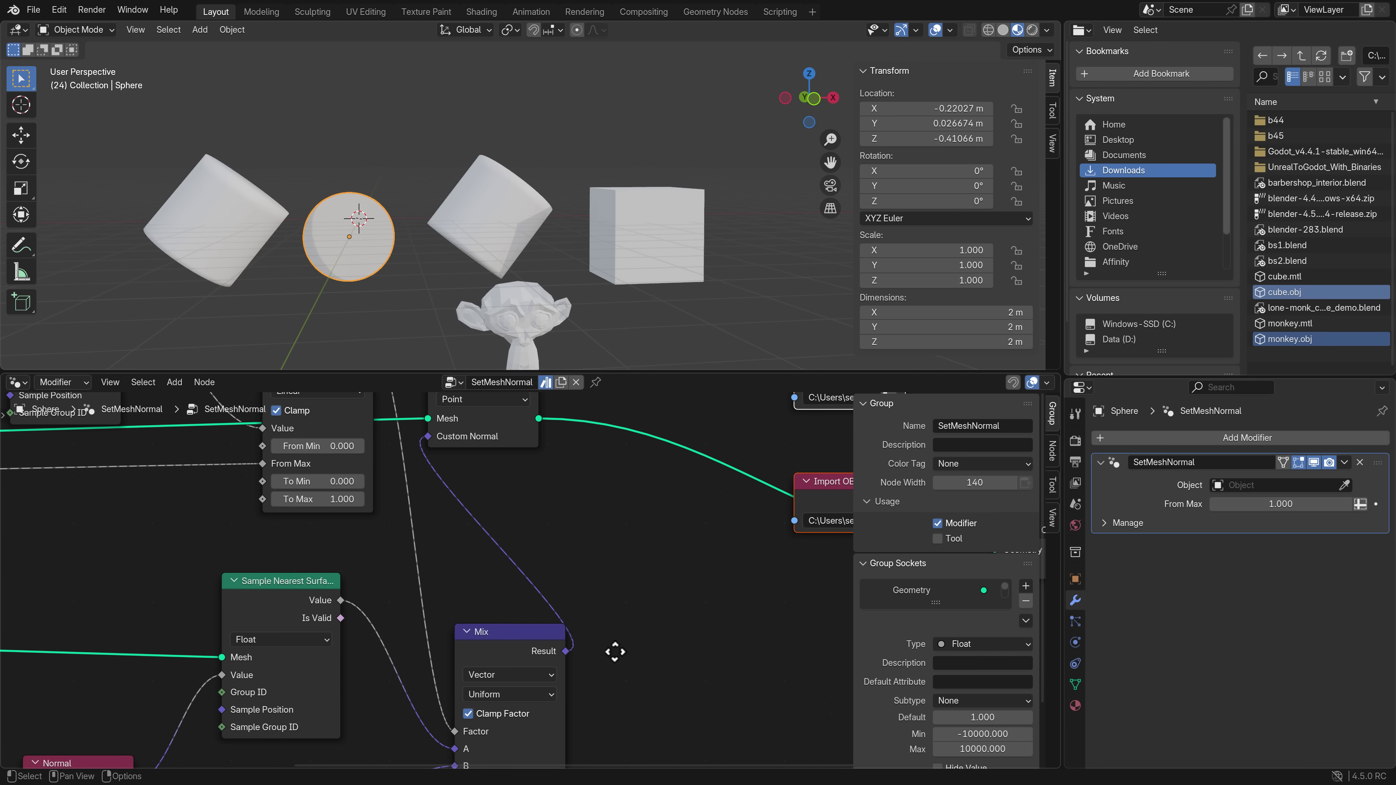
scroll(614, 652, up, 2)
drag(577, 428, 443, 444)
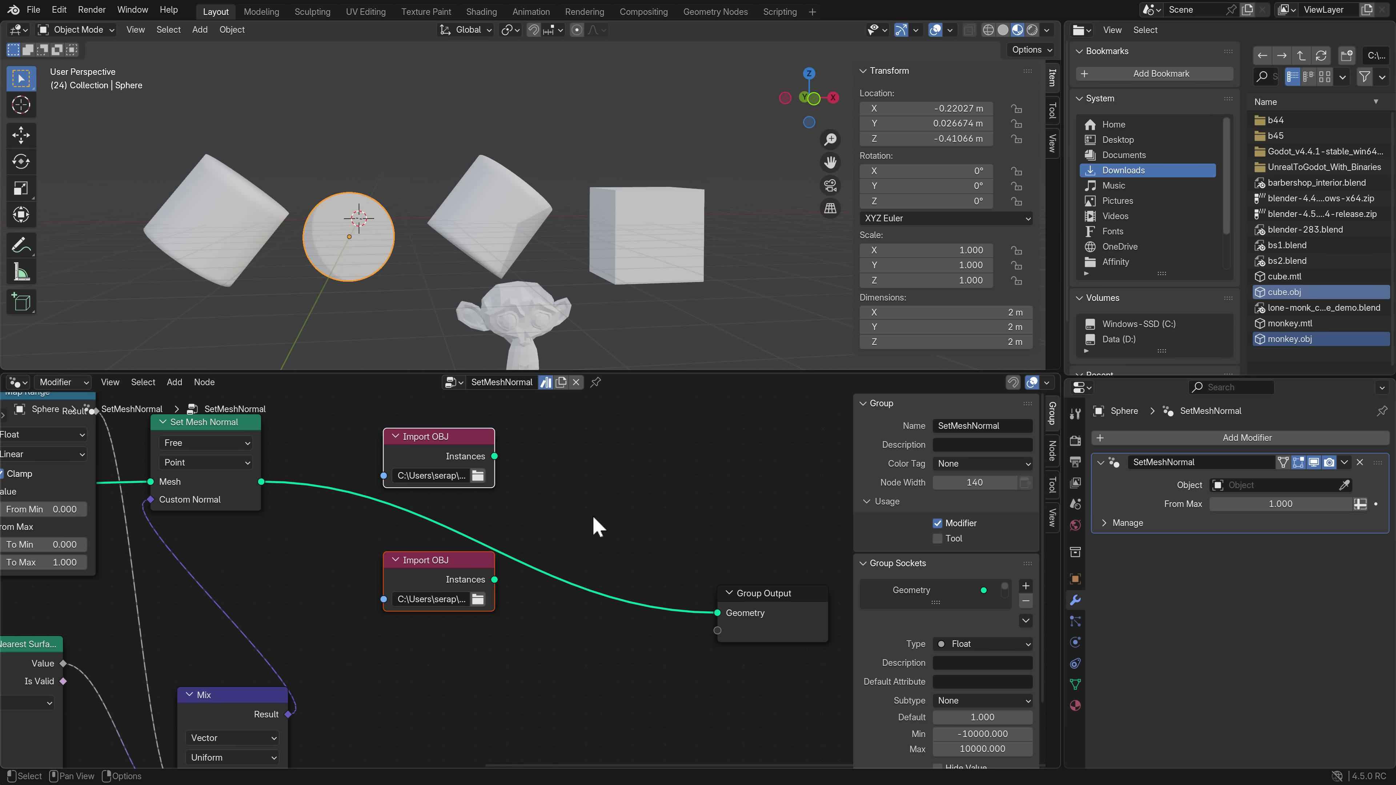
- Search the Add Node menu for 'import', then close and reopen it
key(shift+a)
mouse_move(610, 459)
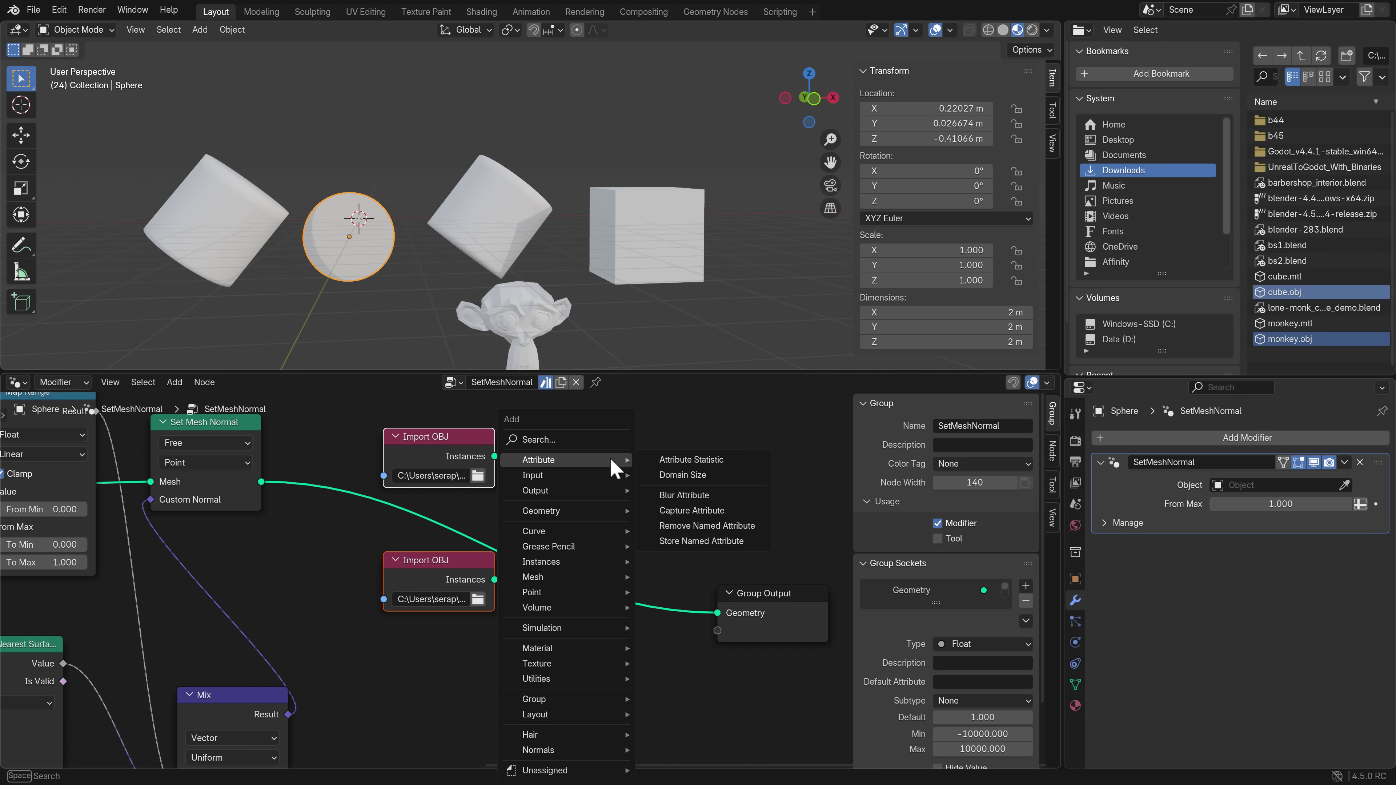
text(import)
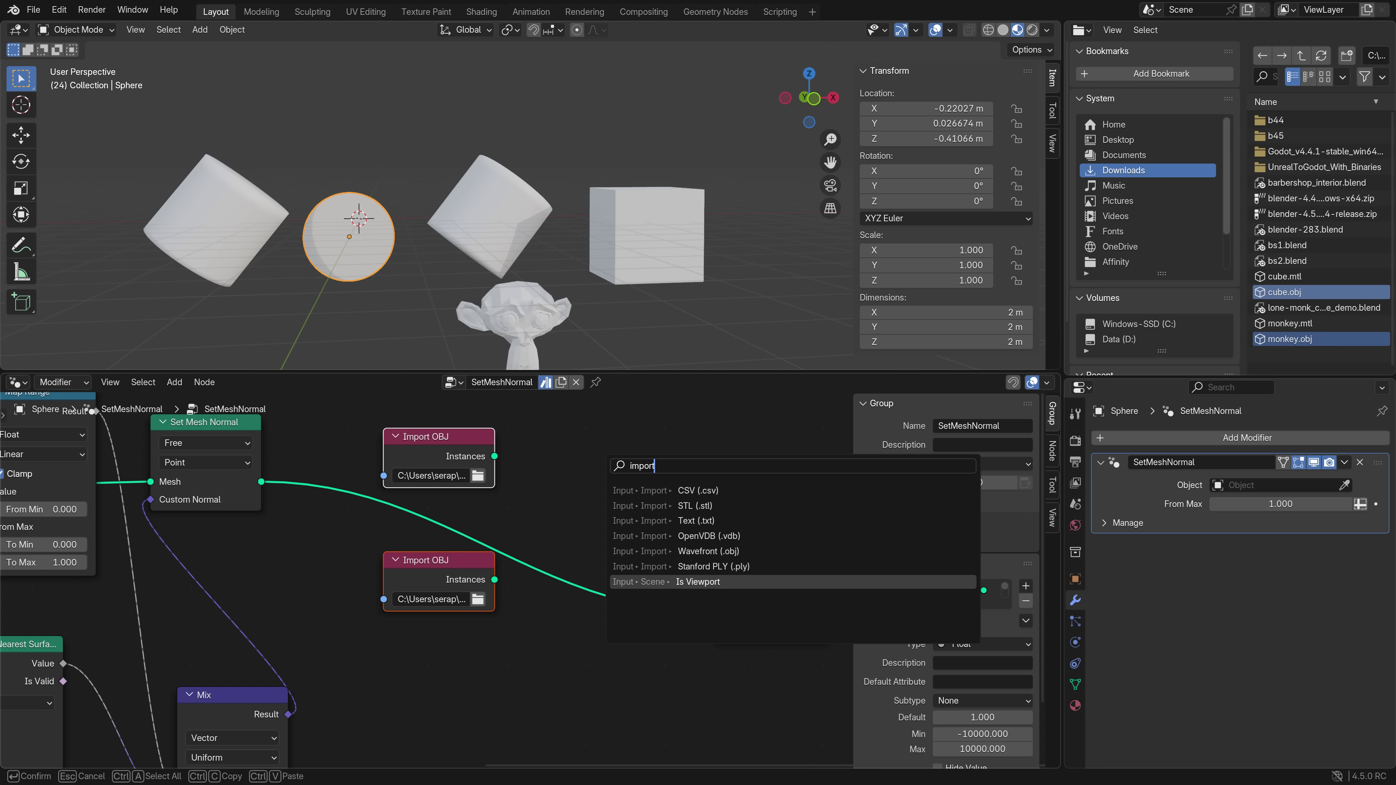
key(Escape)
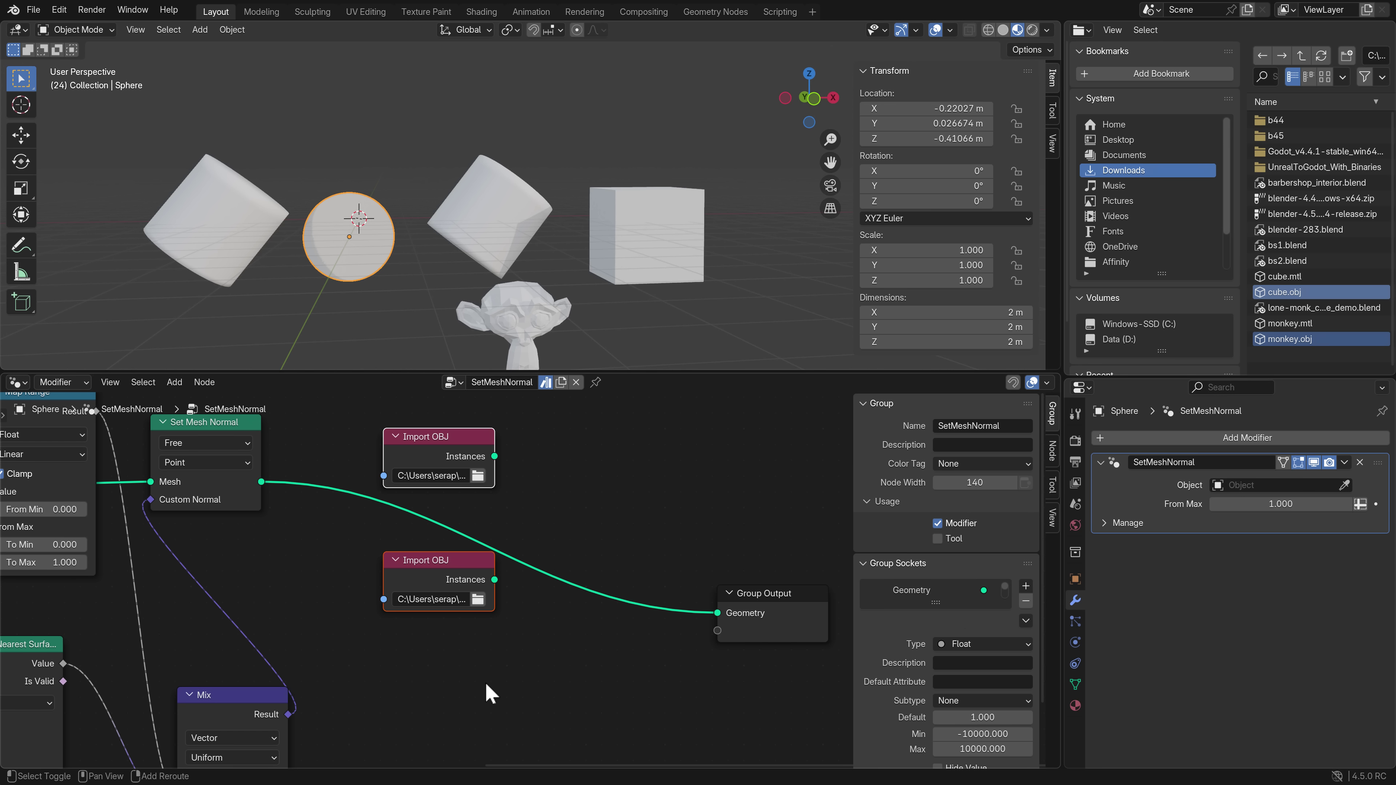
key(shift+a)
- Search for 'camera' and place a Camera Info node above the Import OBJ nodes
text(camera)
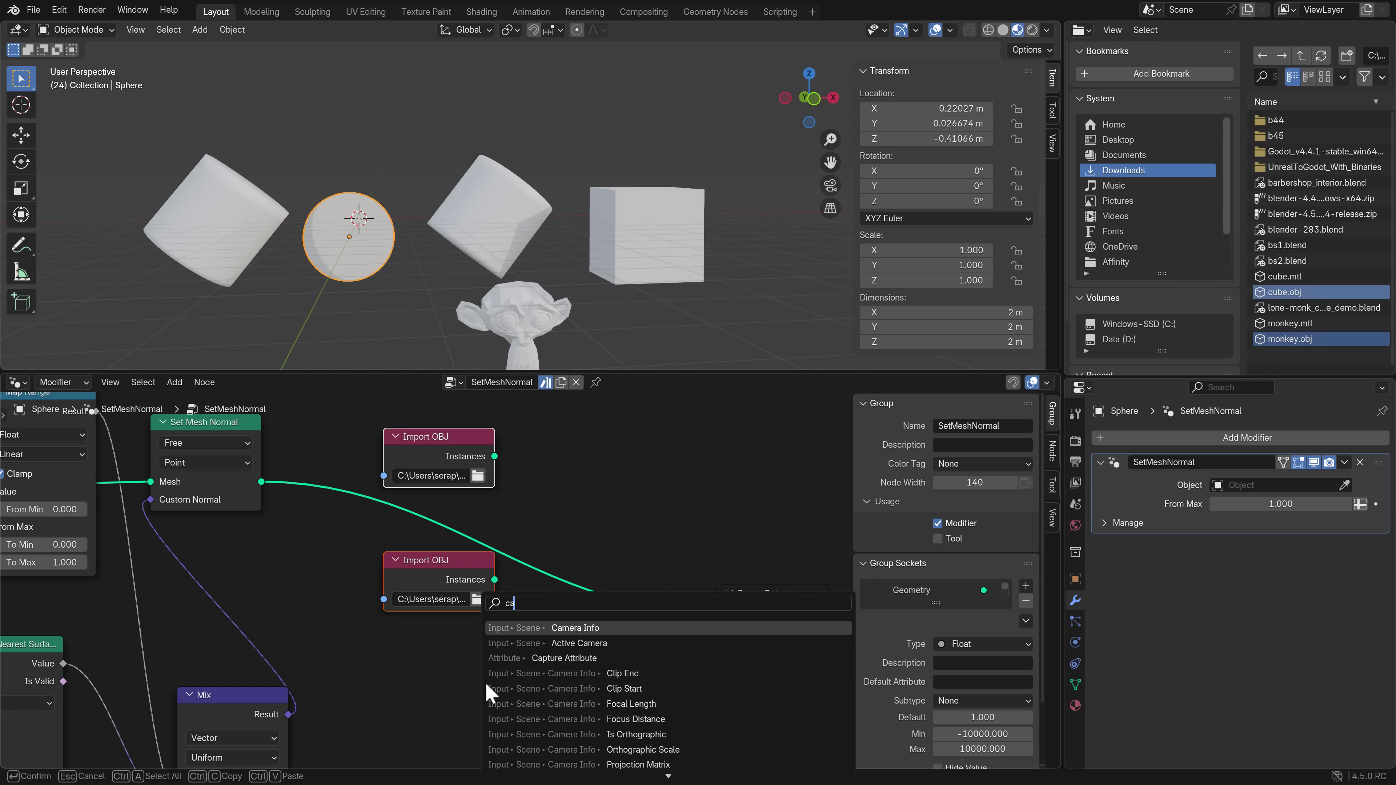
key(Return)
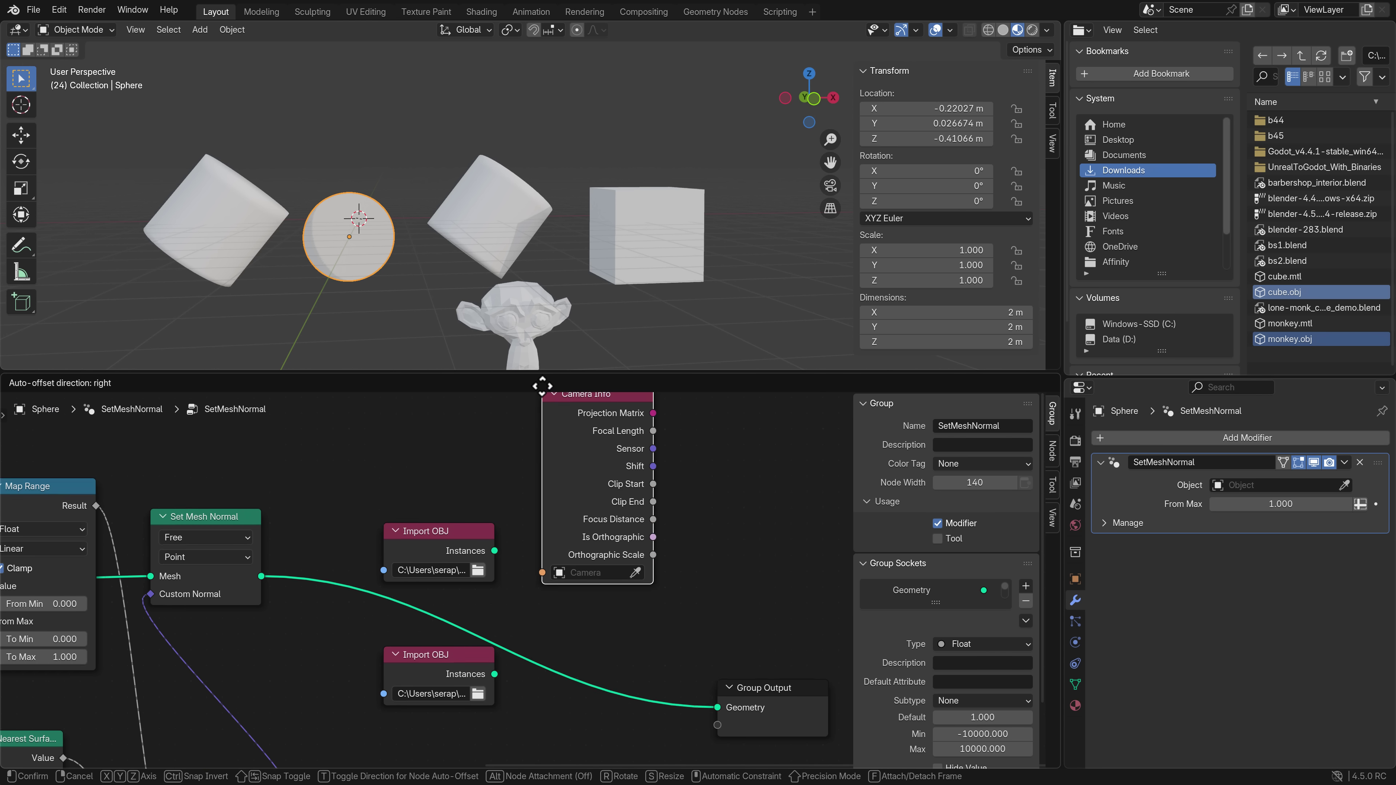
click(397, 462)
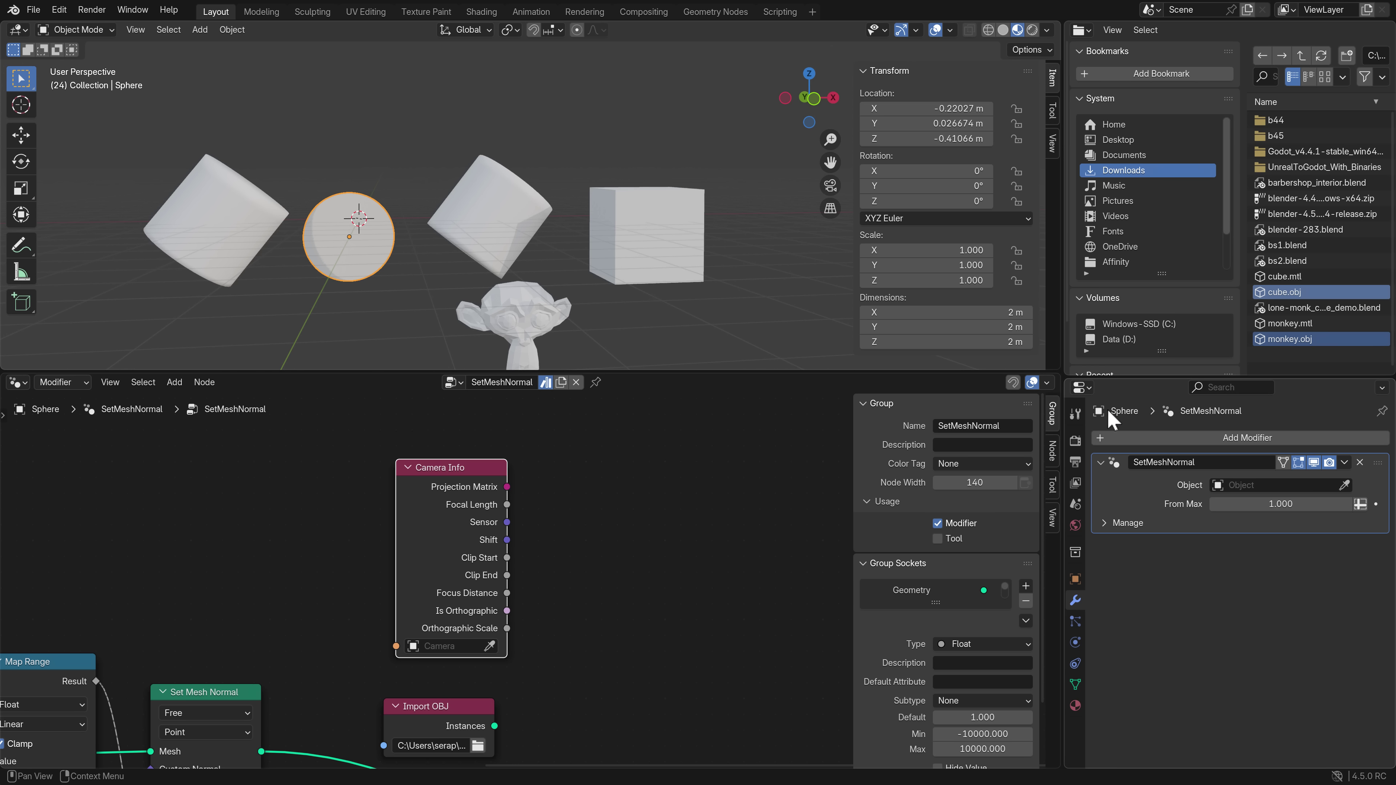
- Switch the Properties editor through the Object, View Layer and Output tabs
click(1076, 580)
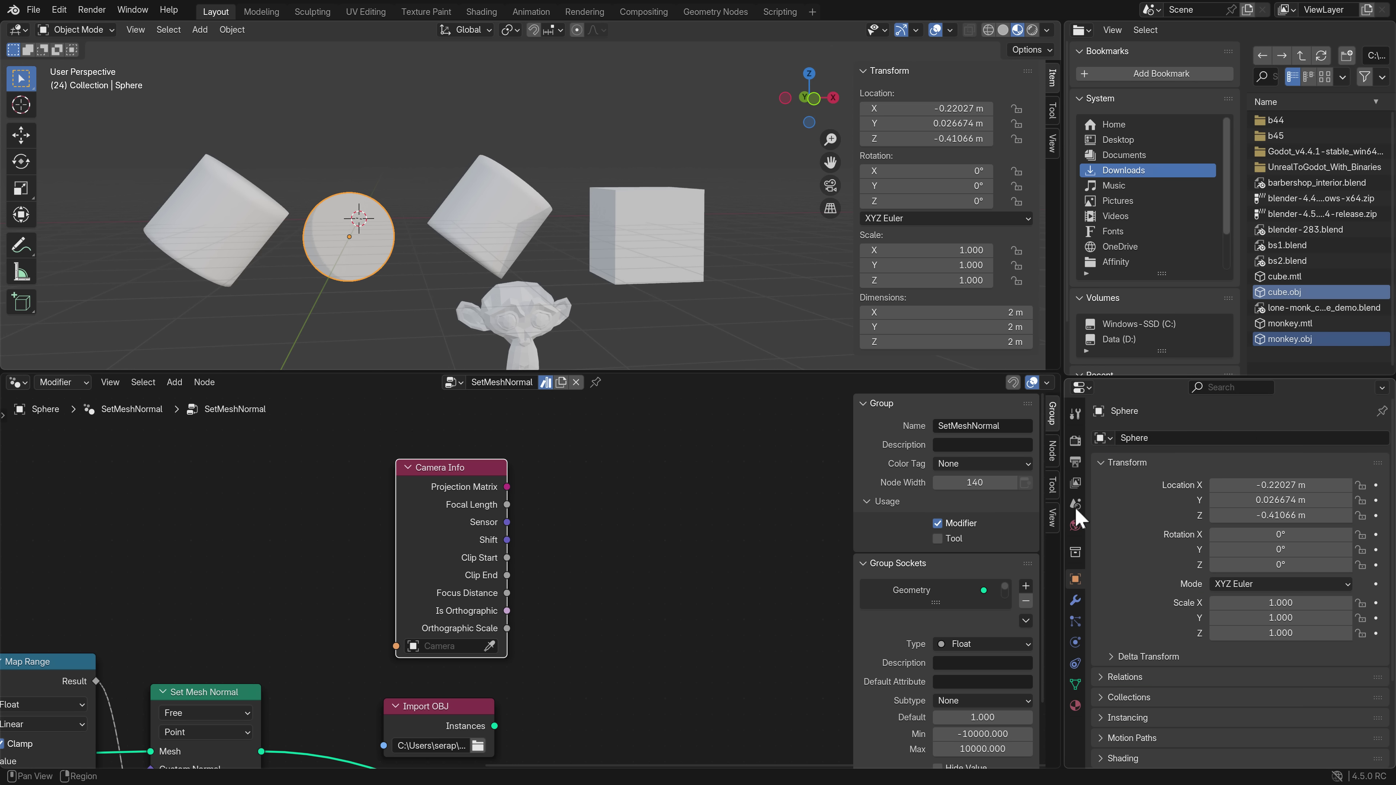
click(1076, 462)
click(1076, 462)
click(1080, 387)
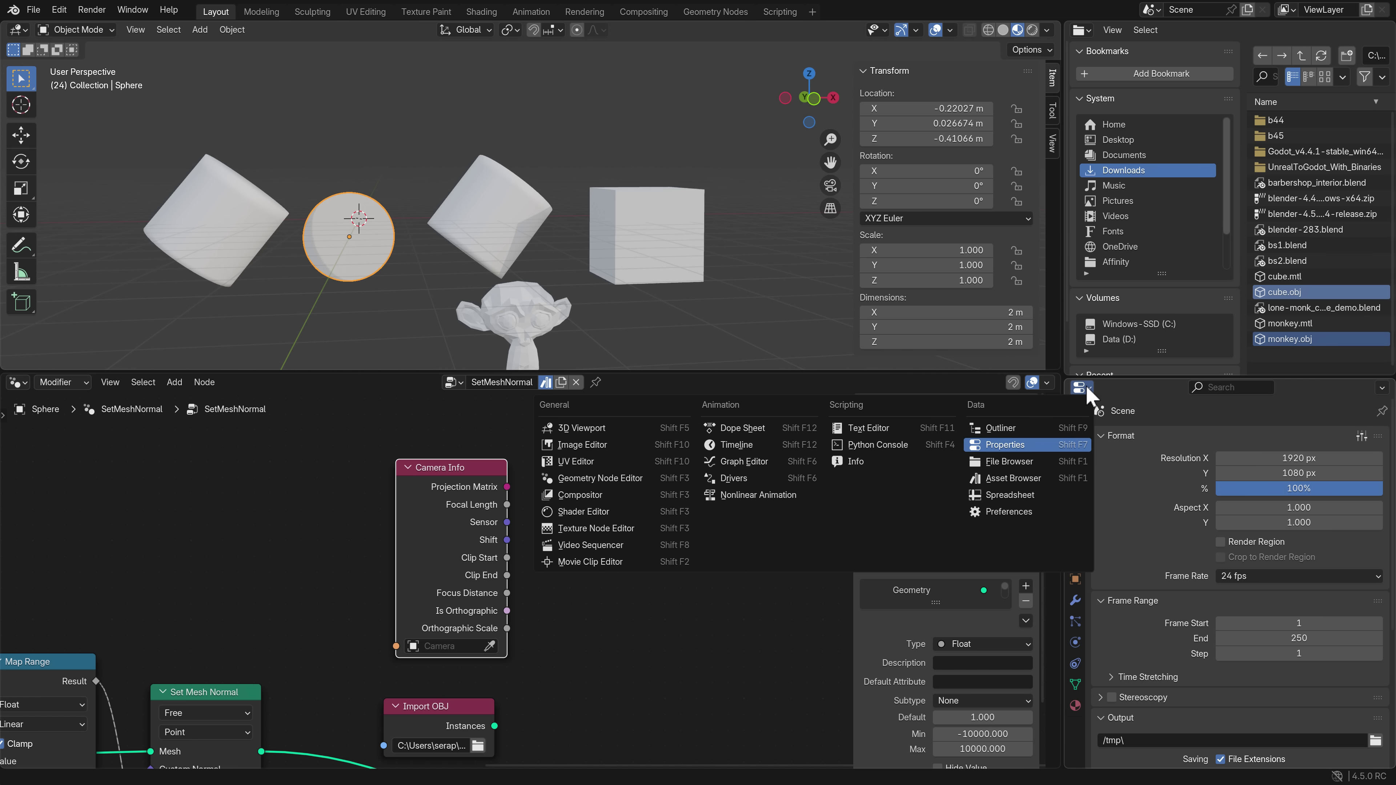
key(Escape)
- In the Visible Tabs options, hide the Data, Bone and Material tabs, keeping Bone Constraints shown
click(1382, 387)
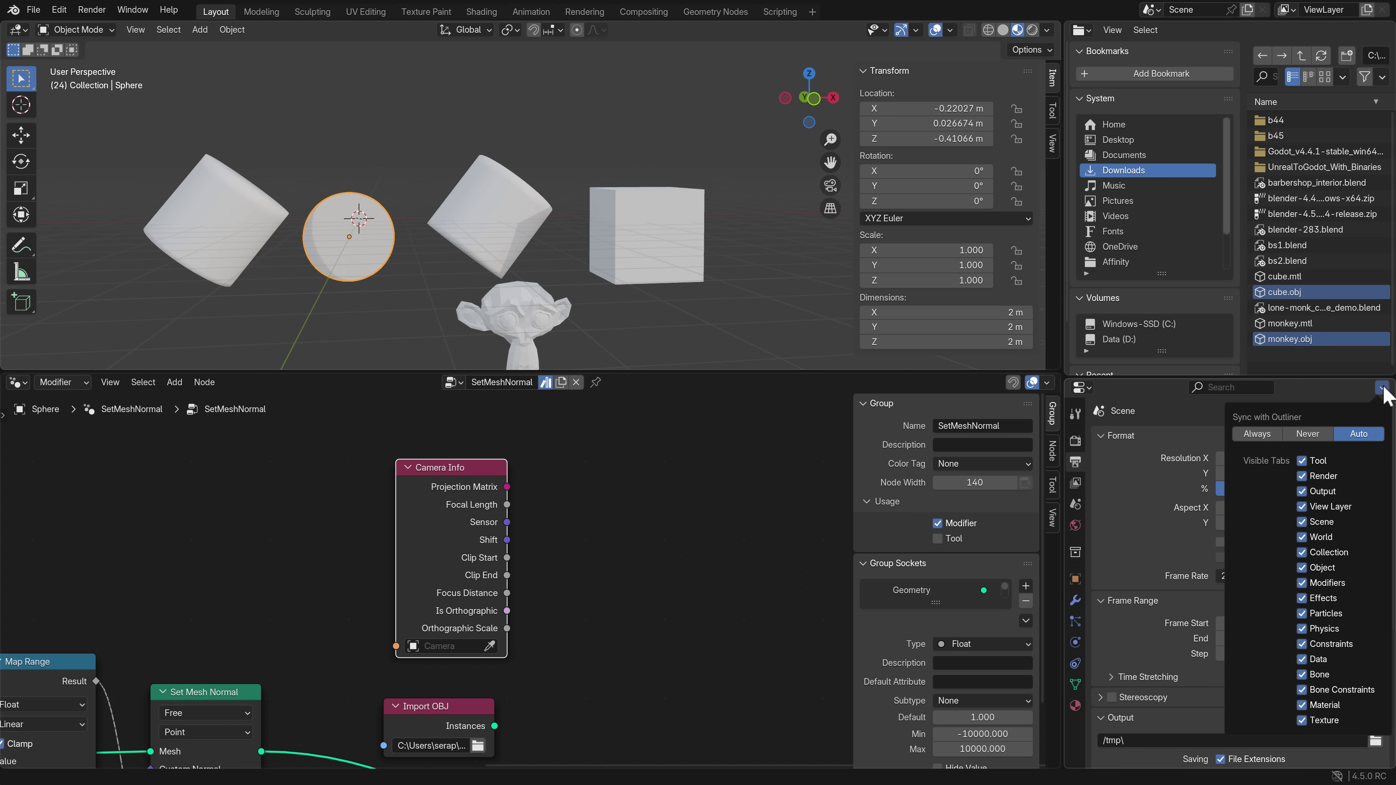
drag(1309, 663, 1302, 678)
click(1303, 691)
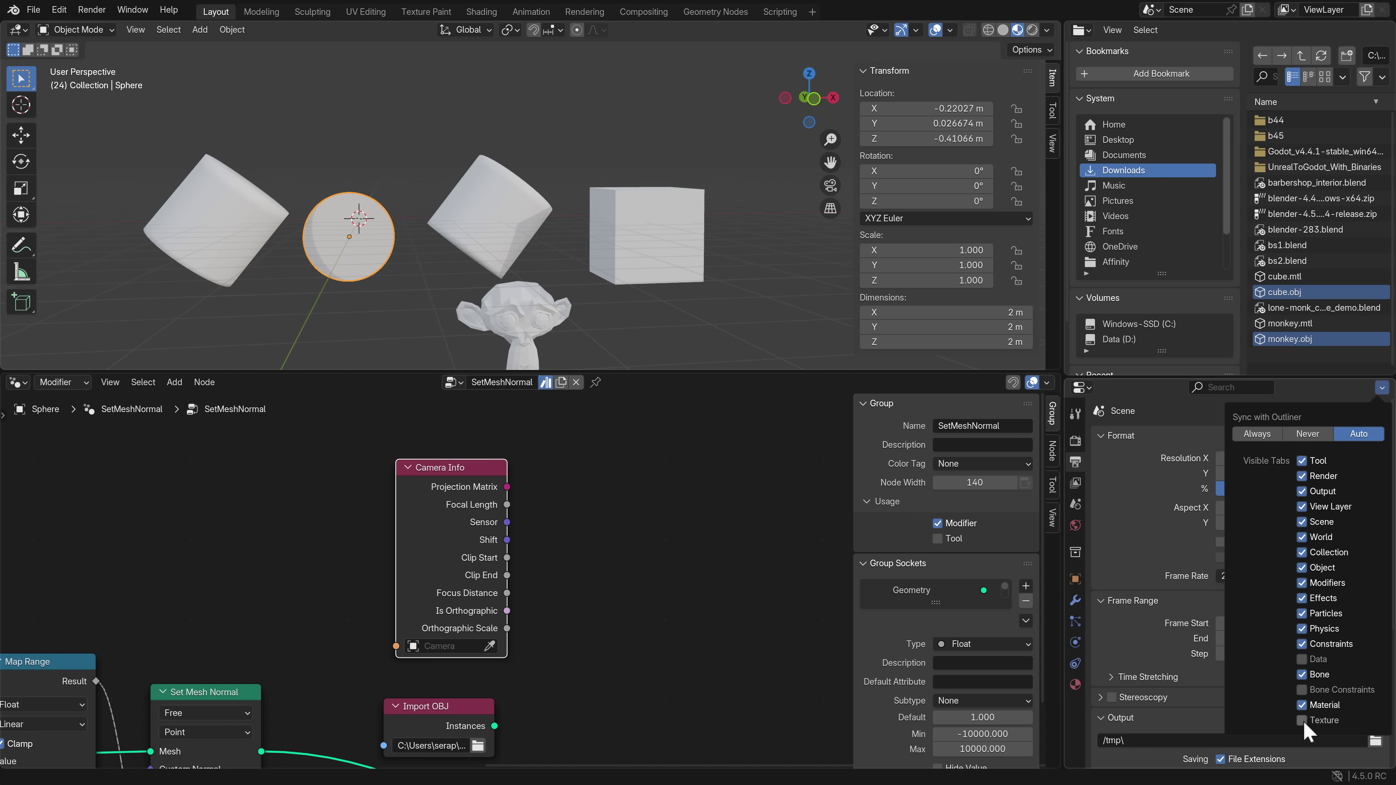
click(1303, 721)
click(1302, 721)
click(1302, 705)
click(1302, 690)
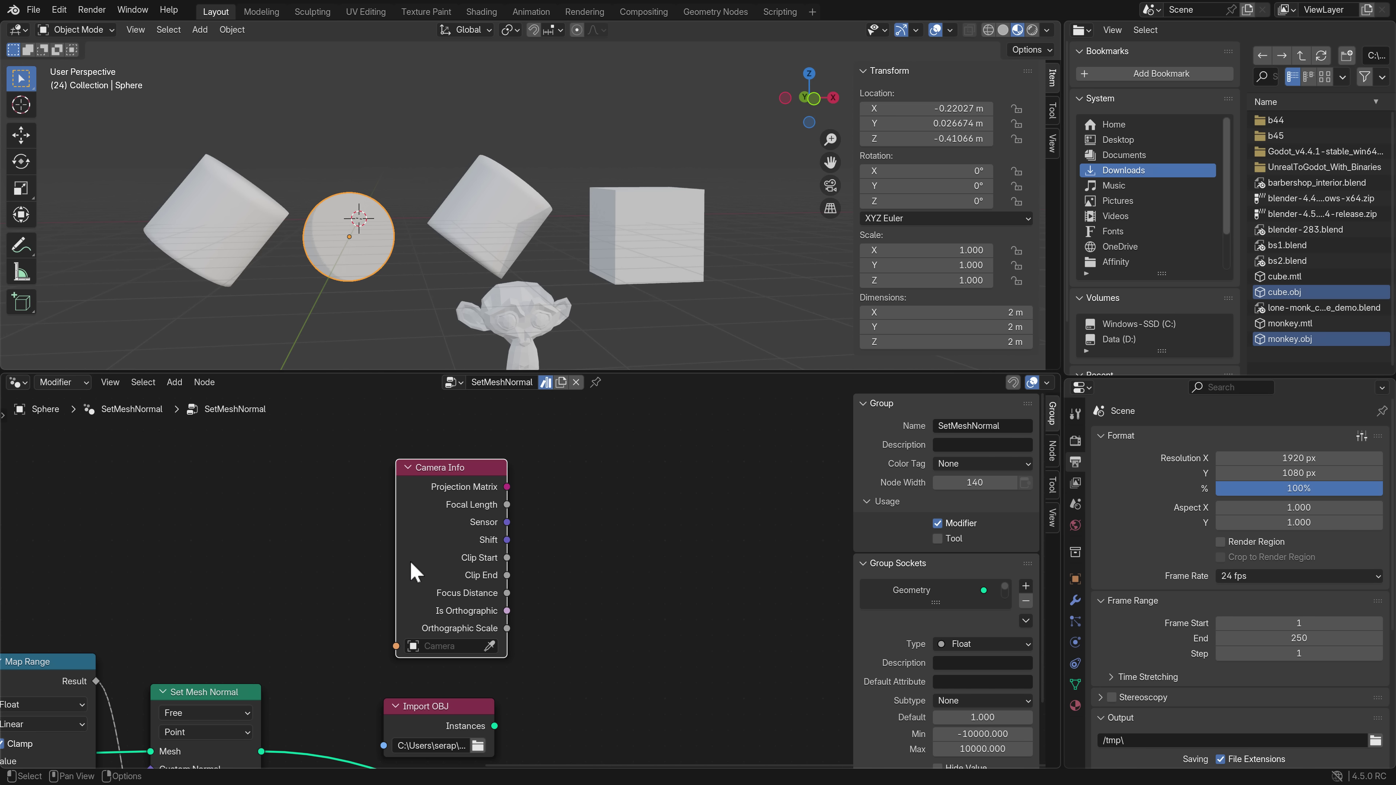
- Pan the node tree horizontally to show Geometry Proximity and Map Range, then select the blender-4.4 zip
middle_drag(331, 531, 520, 509)
ctrl+scroll(521, 522, left, 10)
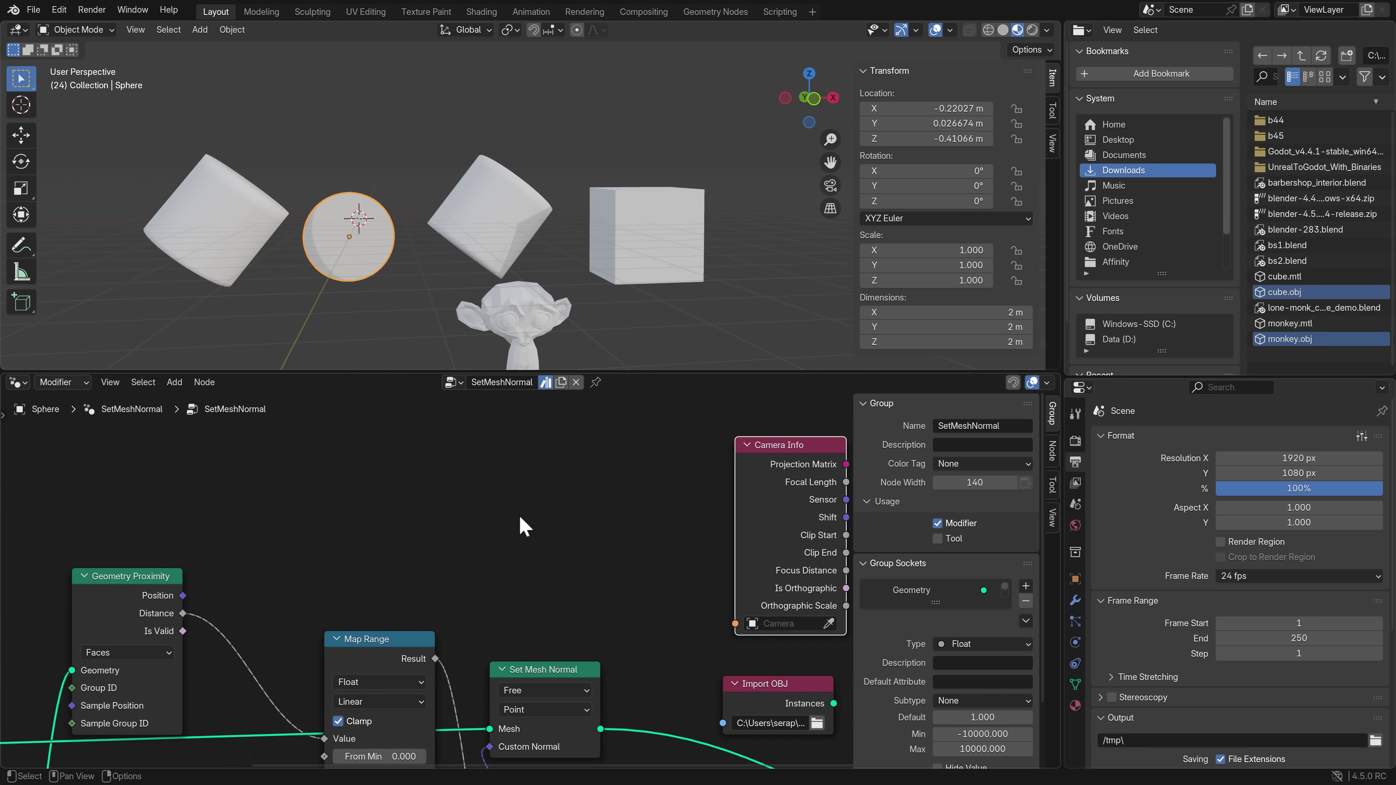
ctrl+scroll(516, 522, left, 1)
ctrl+scroll(509, 521, right, 14)
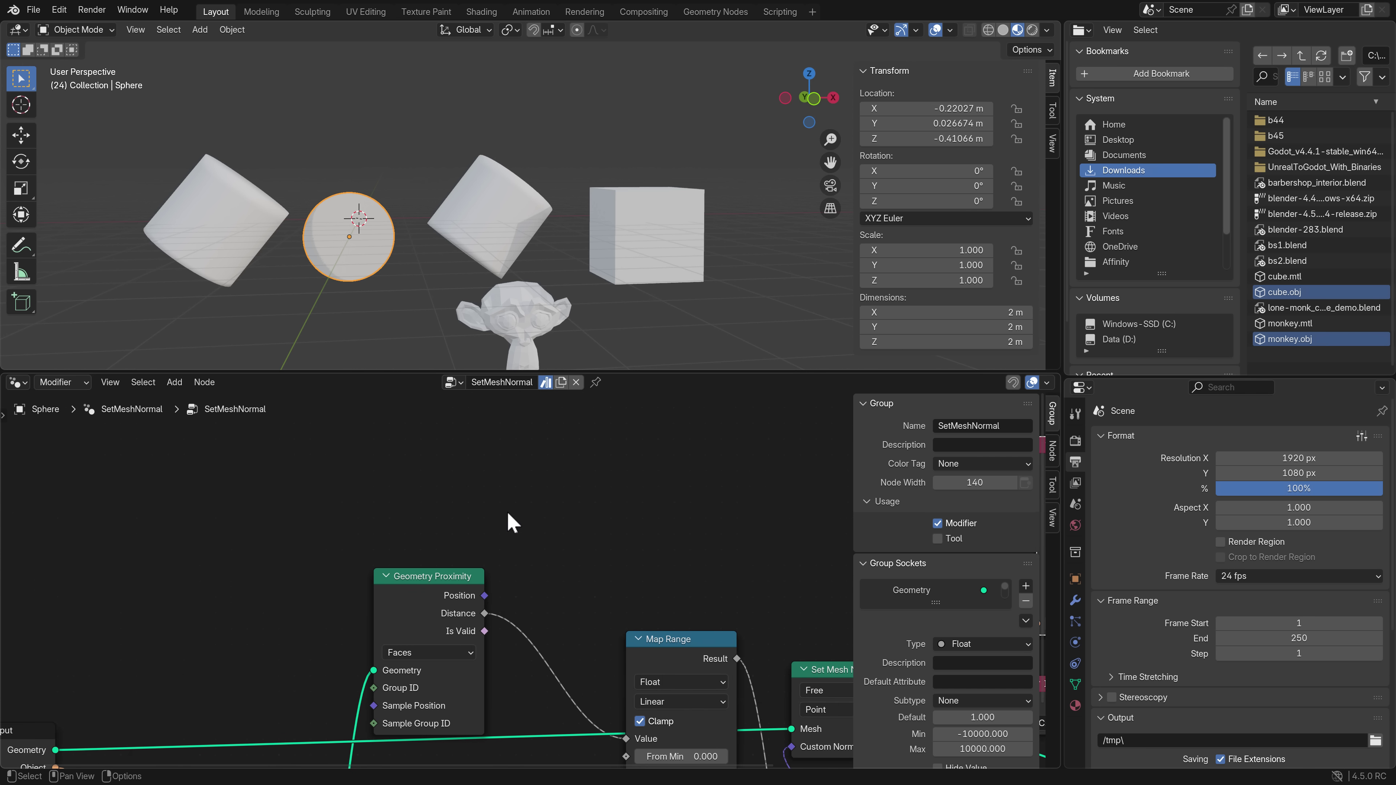
ctrl+scroll(487, 504, left, 10)
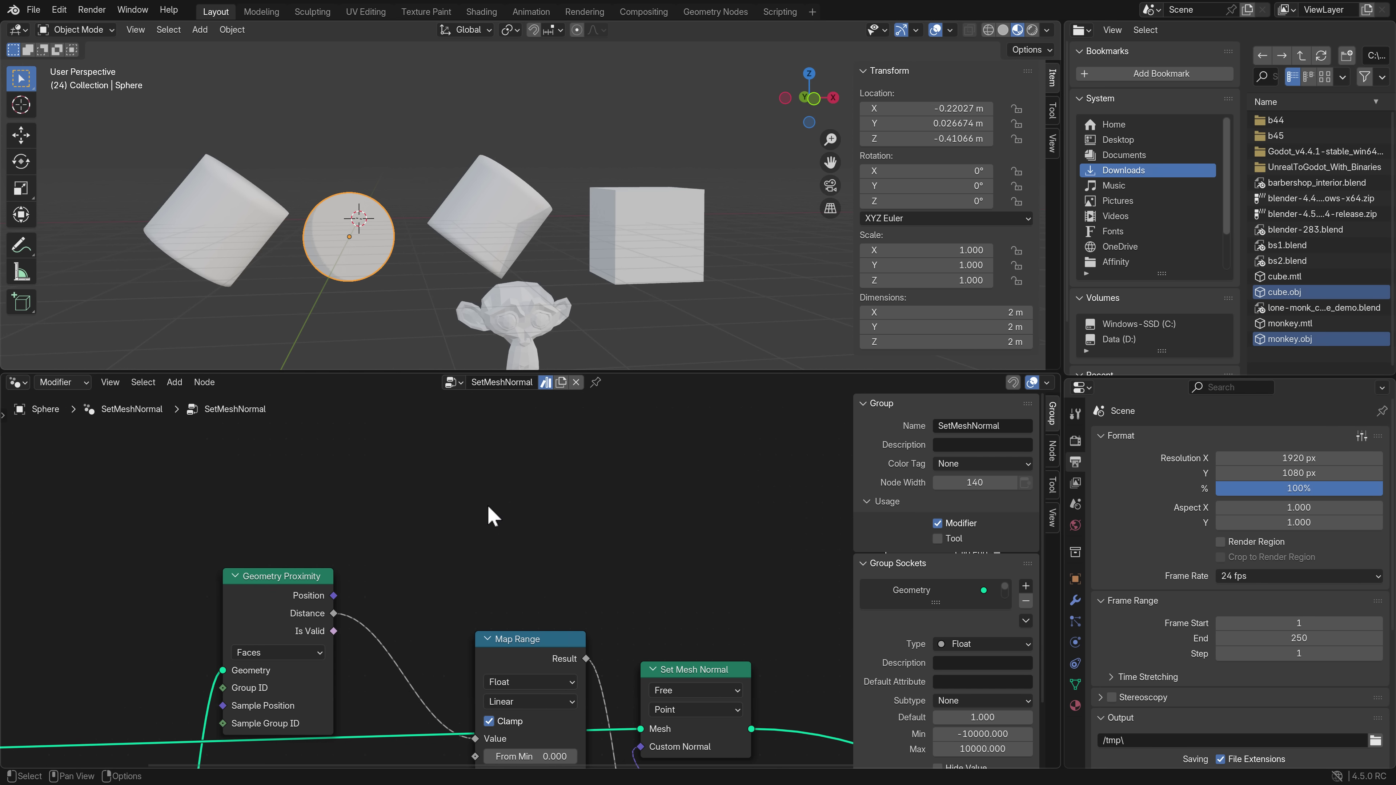
click(1290, 200)
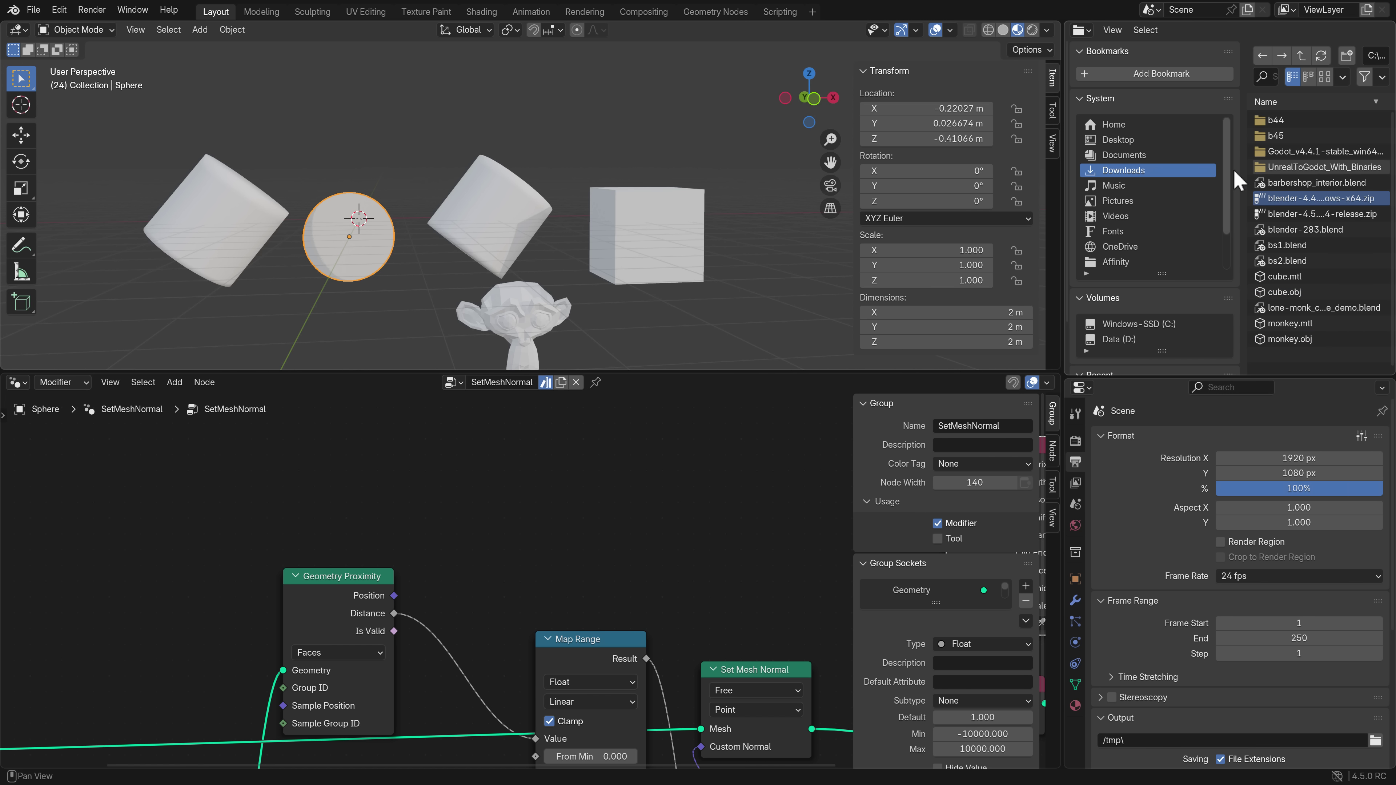
click(1081, 30)
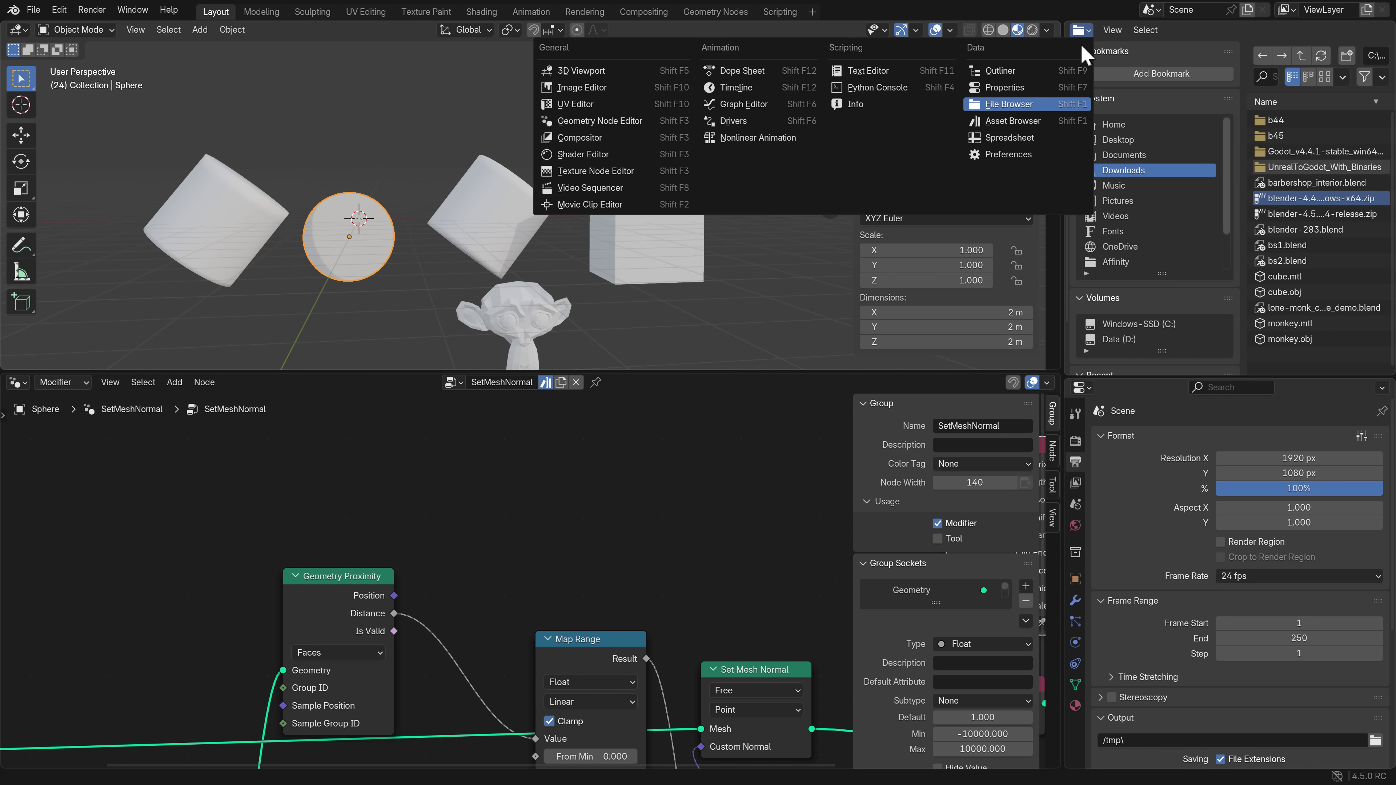
click(1045, 71)
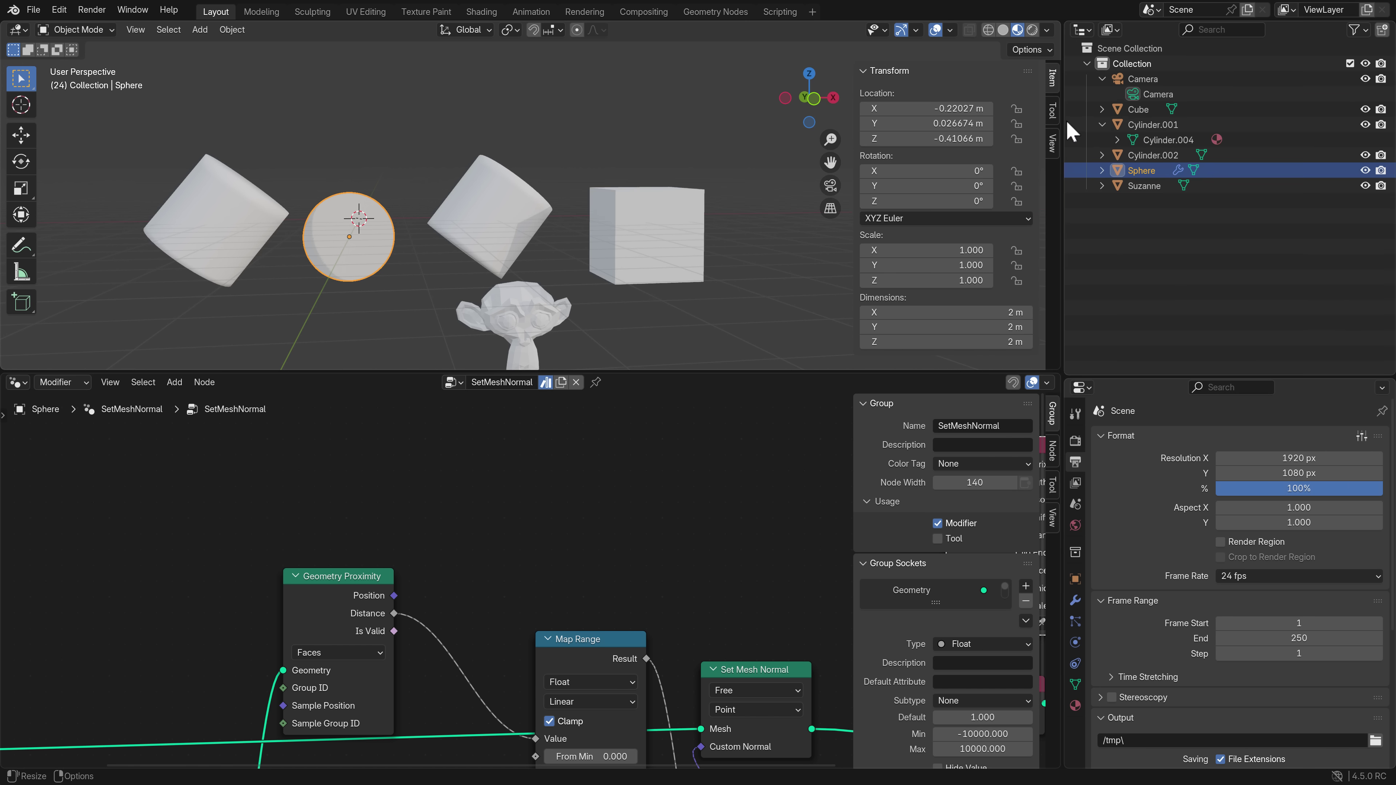
drag(1064, 132, 1227, 138)
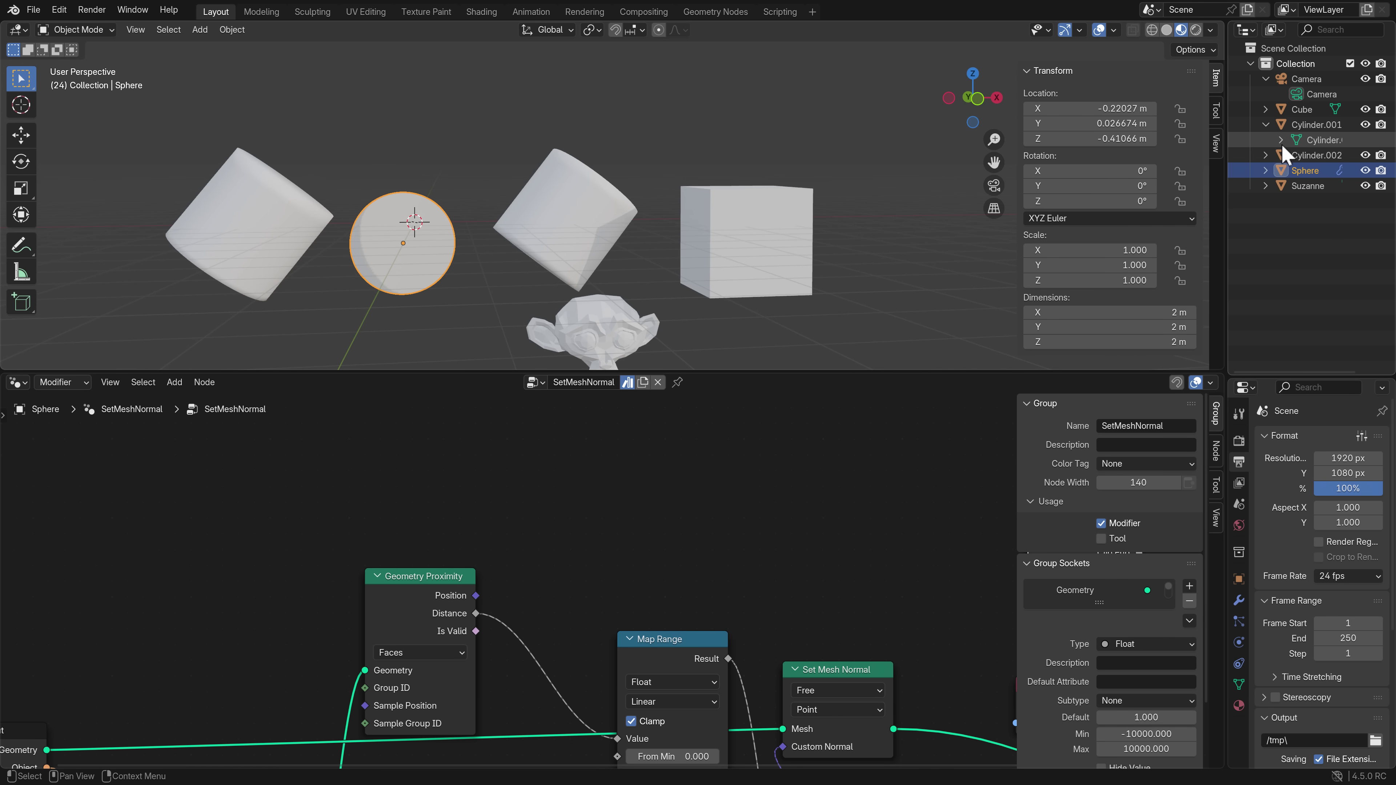
click(1282, 141)
ctrl+scroll(1319, 156, right, 3)
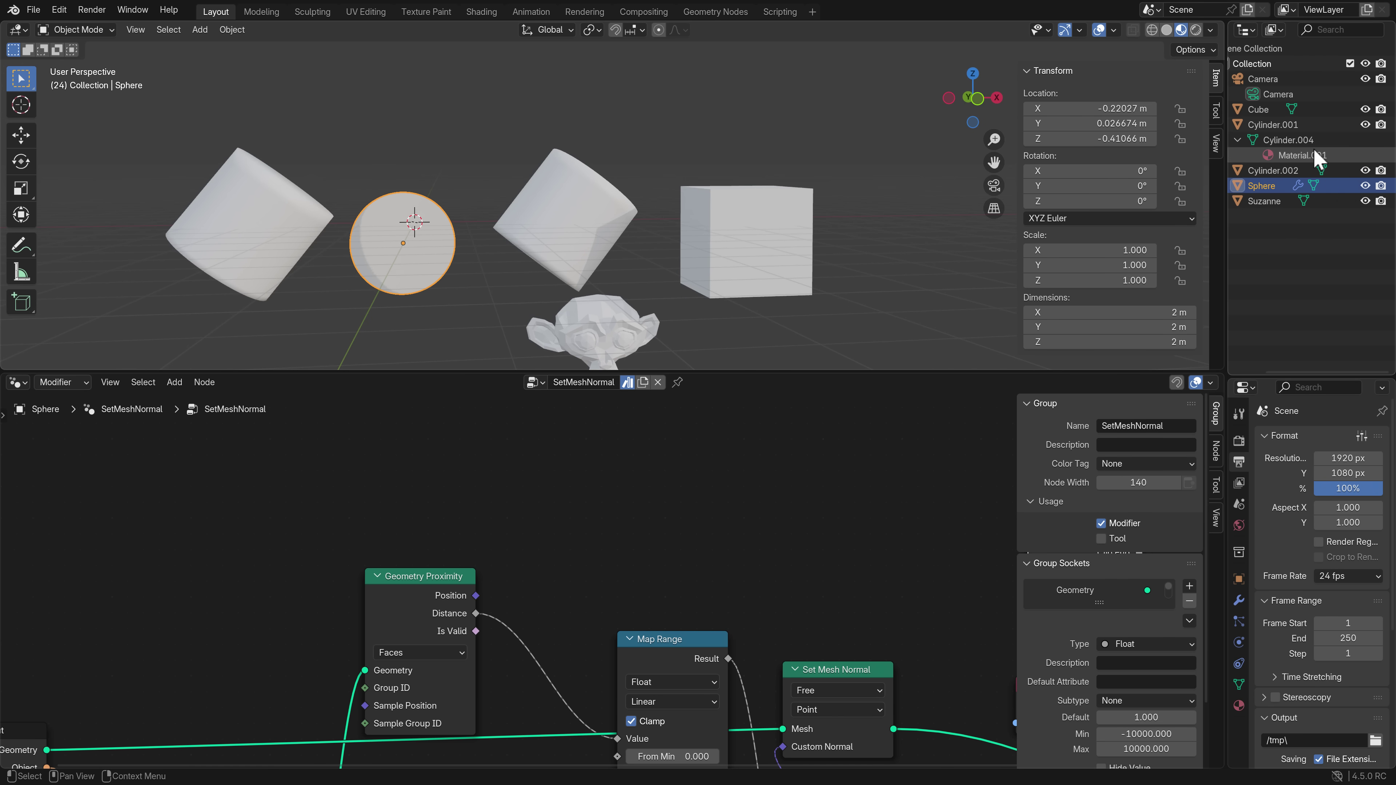
ctrl+scroll(1316, 157, left, 3)
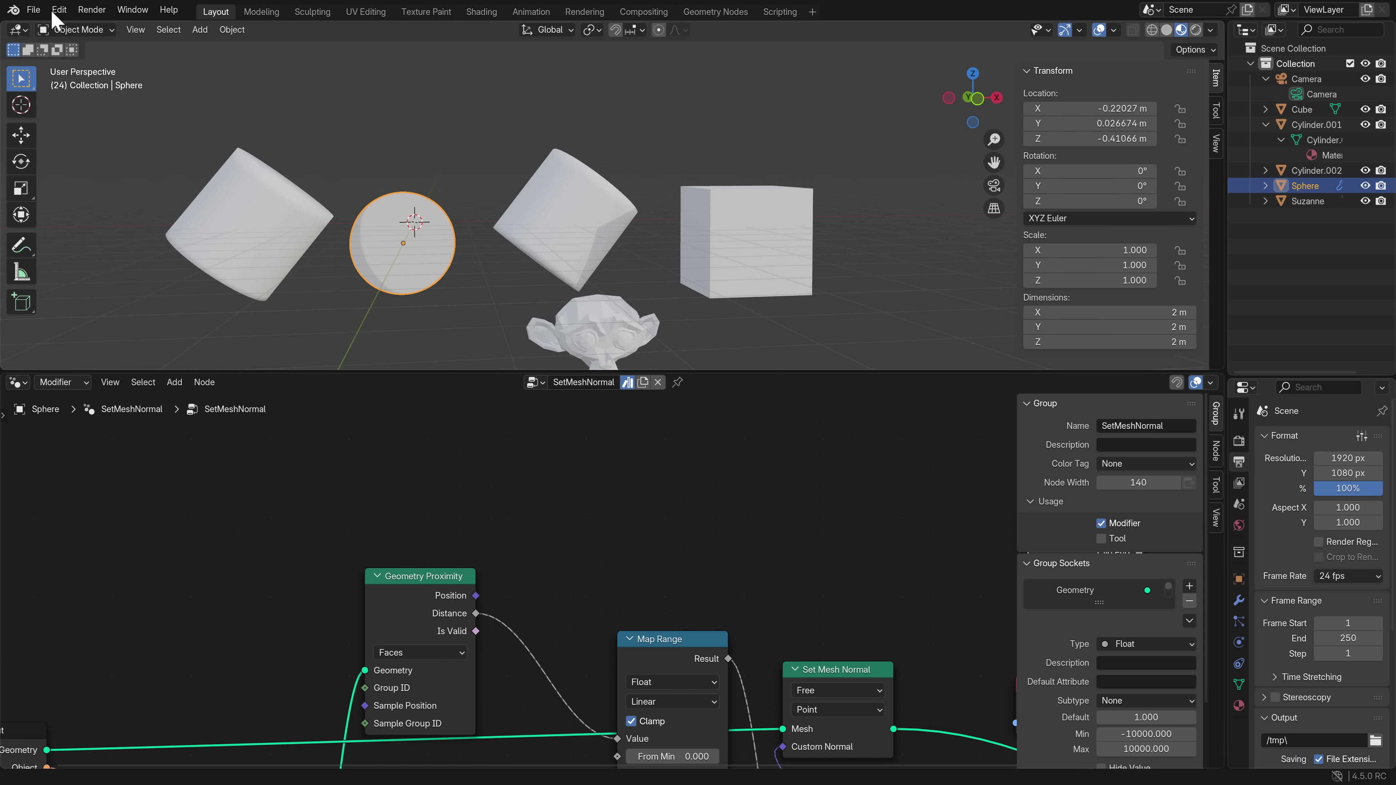
- Start a new General scene, discarding the unsaved changes
click(40, 14)
mouse_move(41, 27)
click(231, 37)
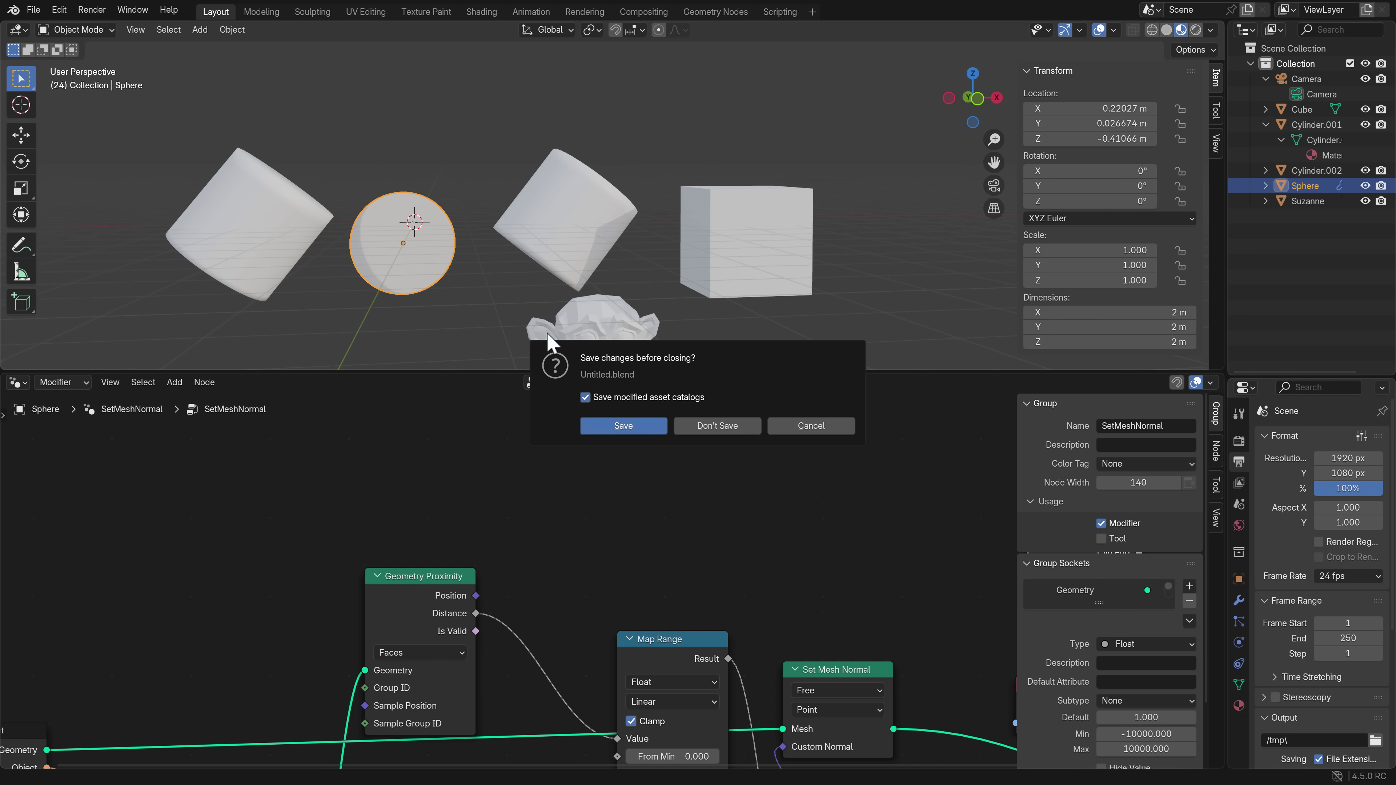
click(716, 426)
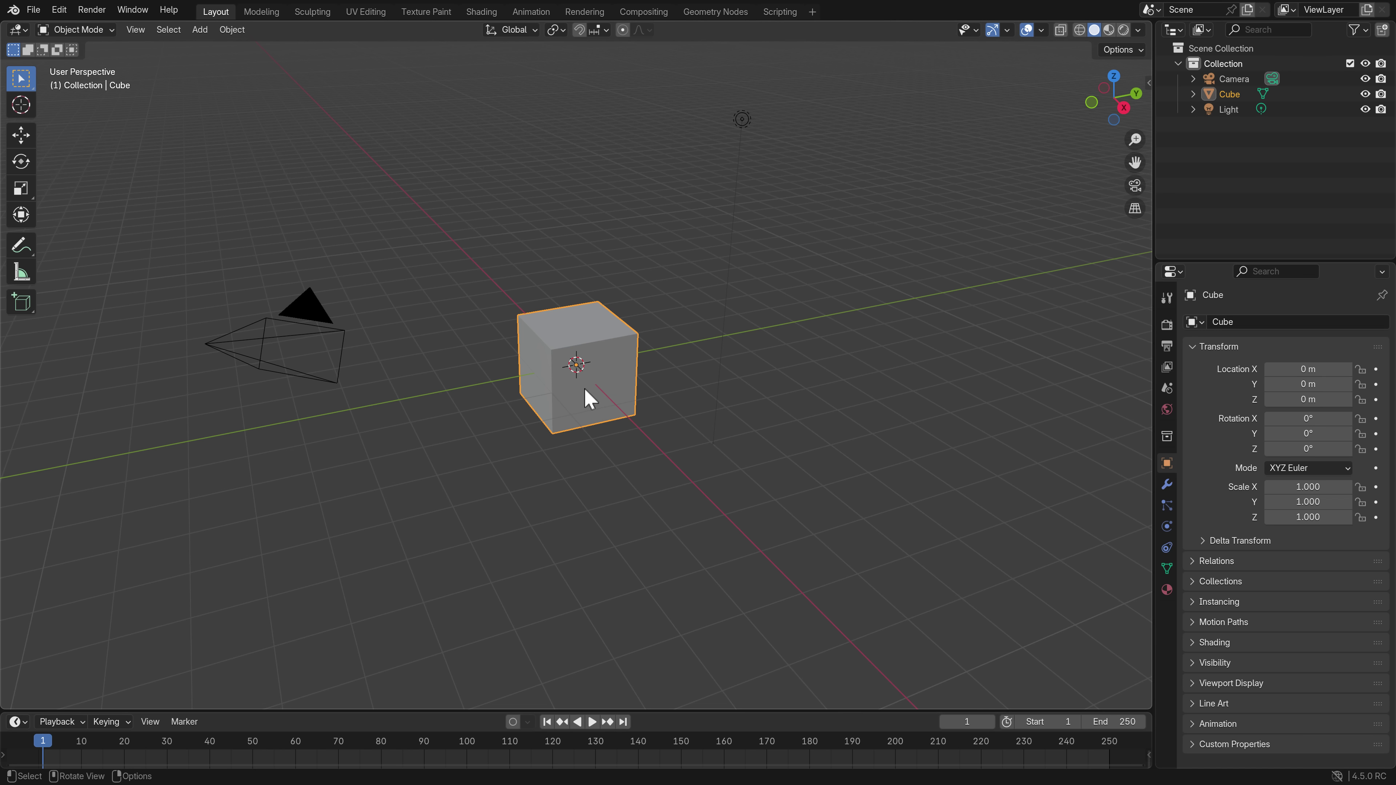
- Move the cube left, add a UV sphere to its right, and select both objects
drag(574, 367, 434, 405)
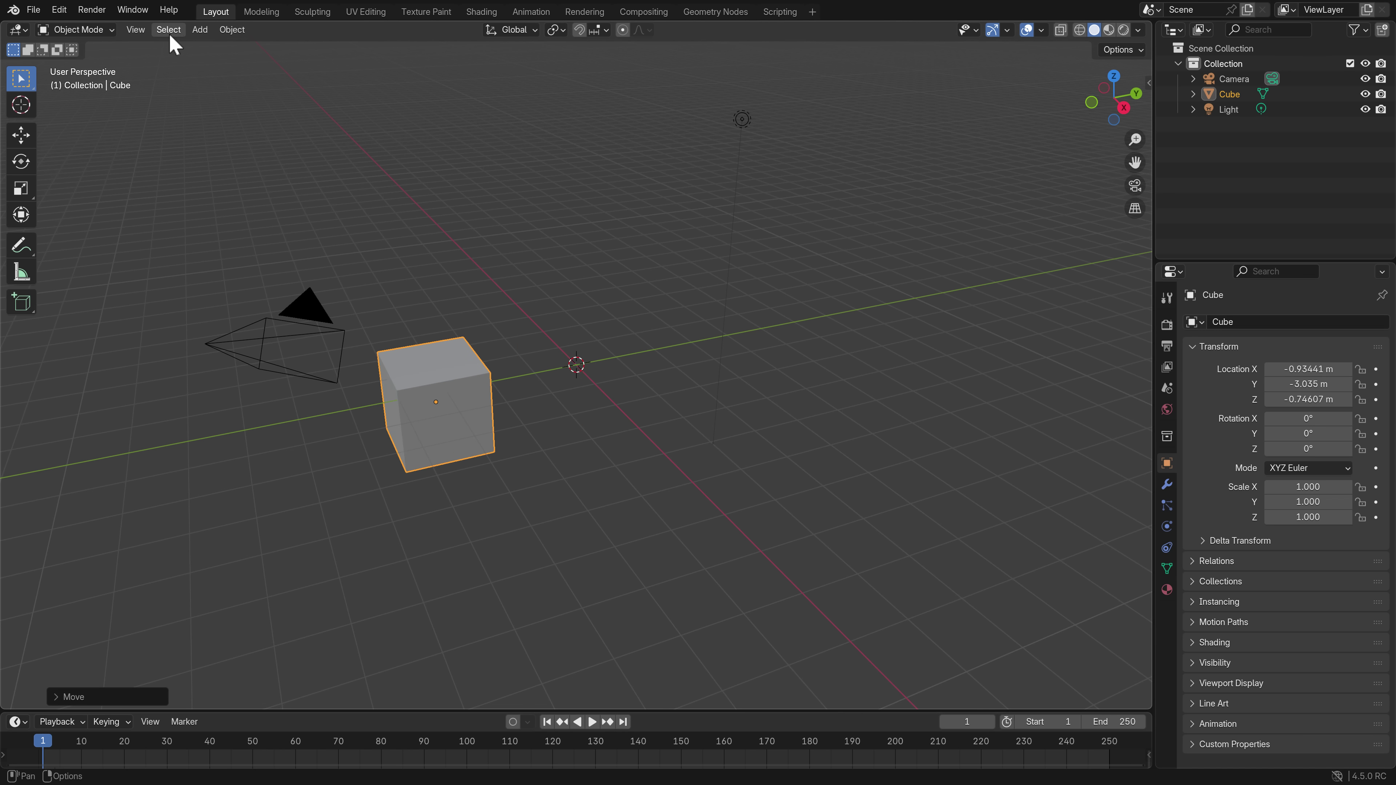
click(199, 30)
mouse_move(212, 46)
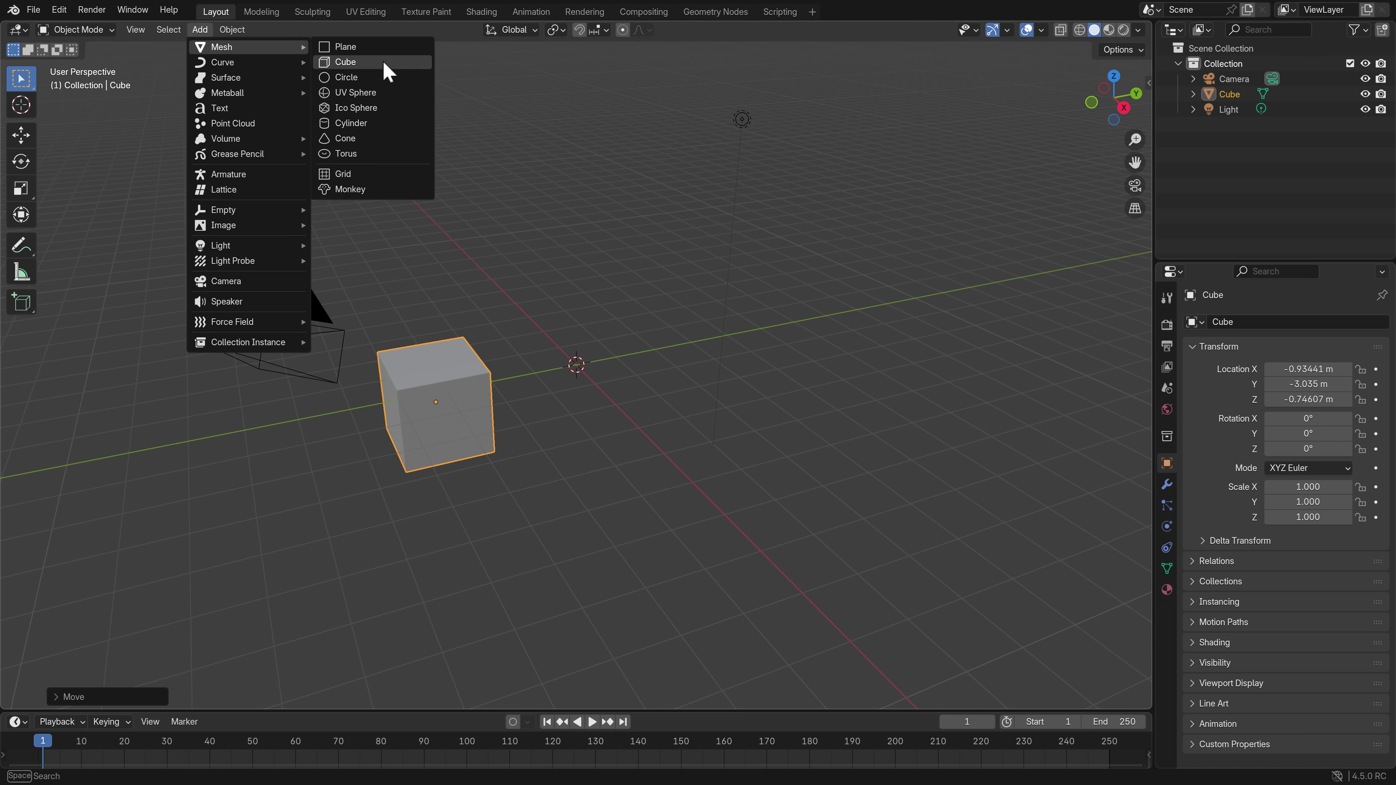
click(372, 93)
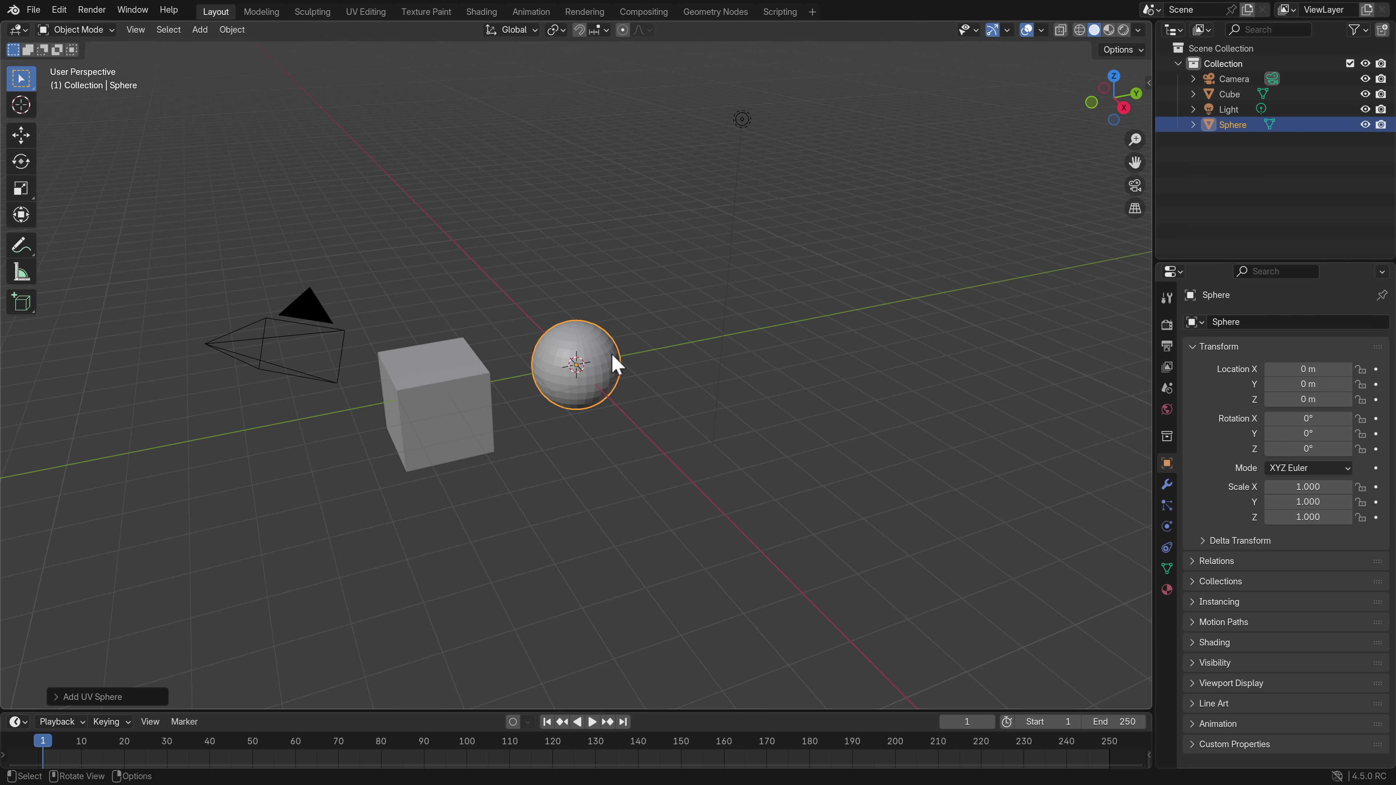
key(g)
click(692, 368)
shift+click(483, 390)
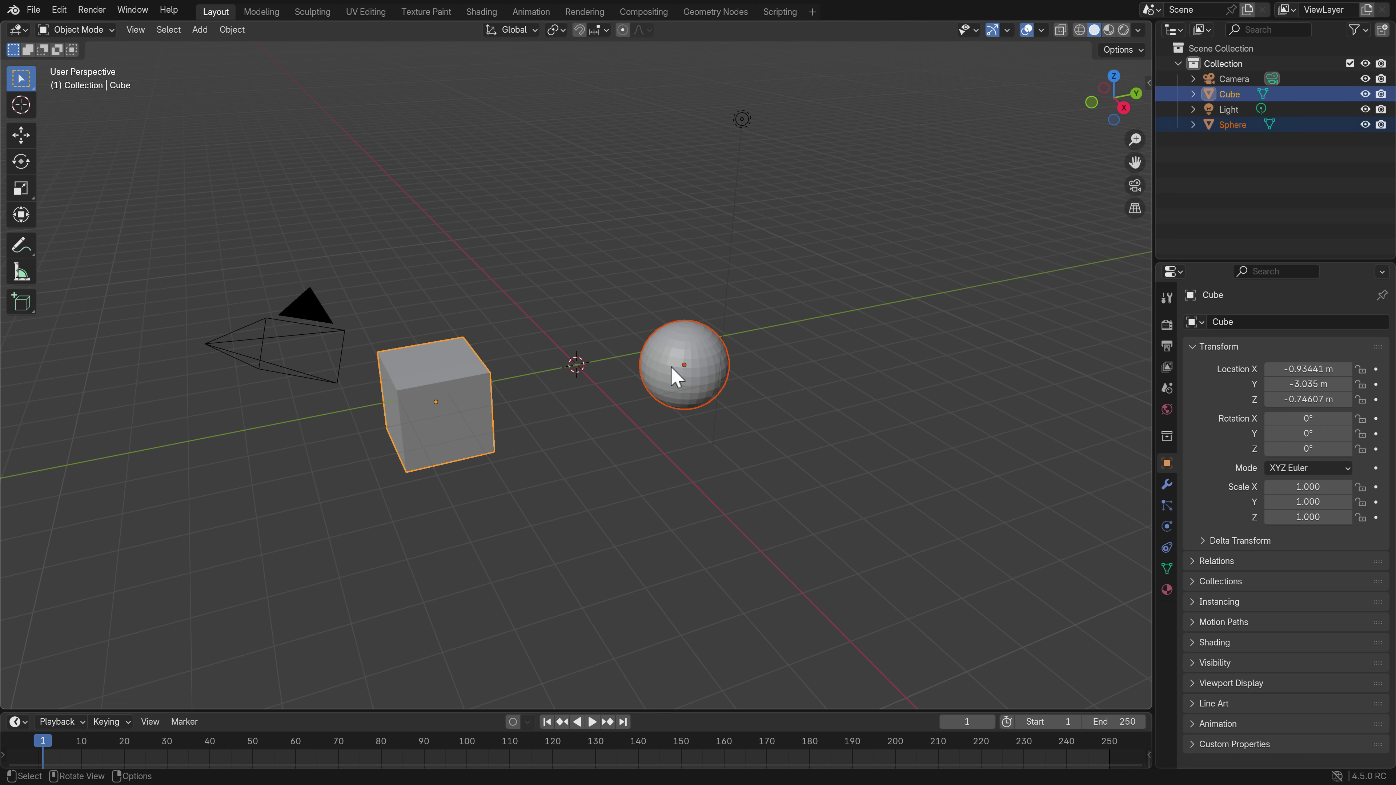
- Split the viewport, make the right side an Image Editor, and show the cube's and sphere's UVs together
drag(1148, 24, 550, 43)
click(572, 32)
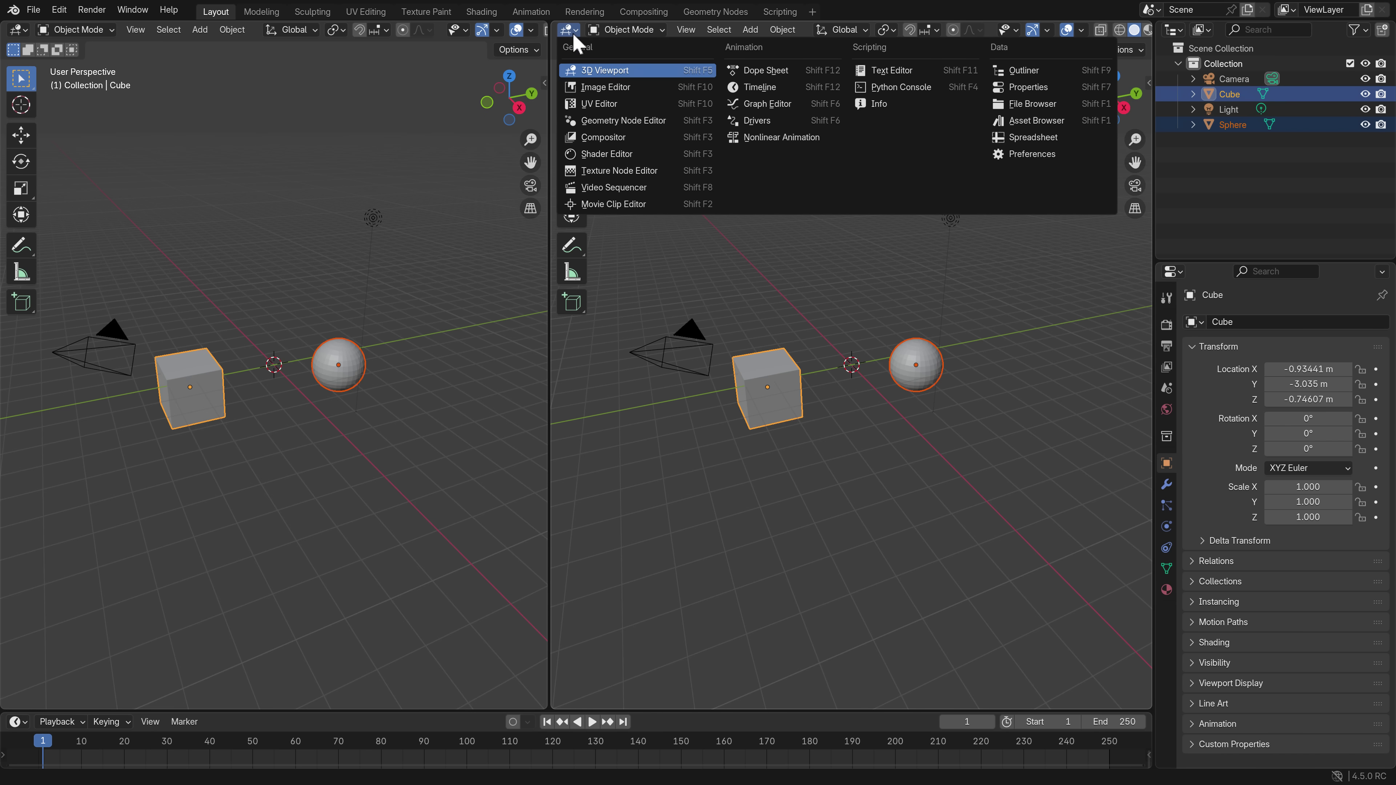
click(605, 107)
scroll(863, 396, up, 7)
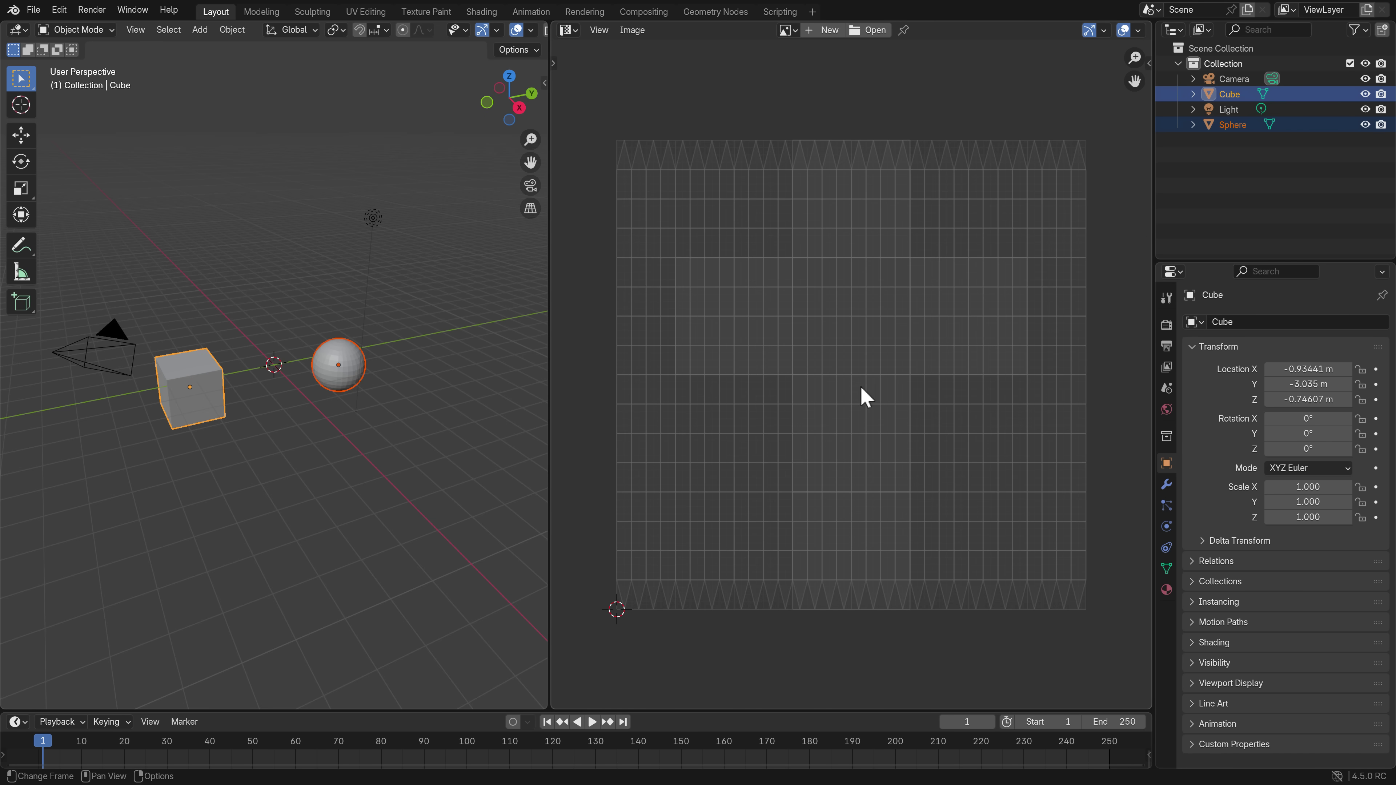
click(212, 366)
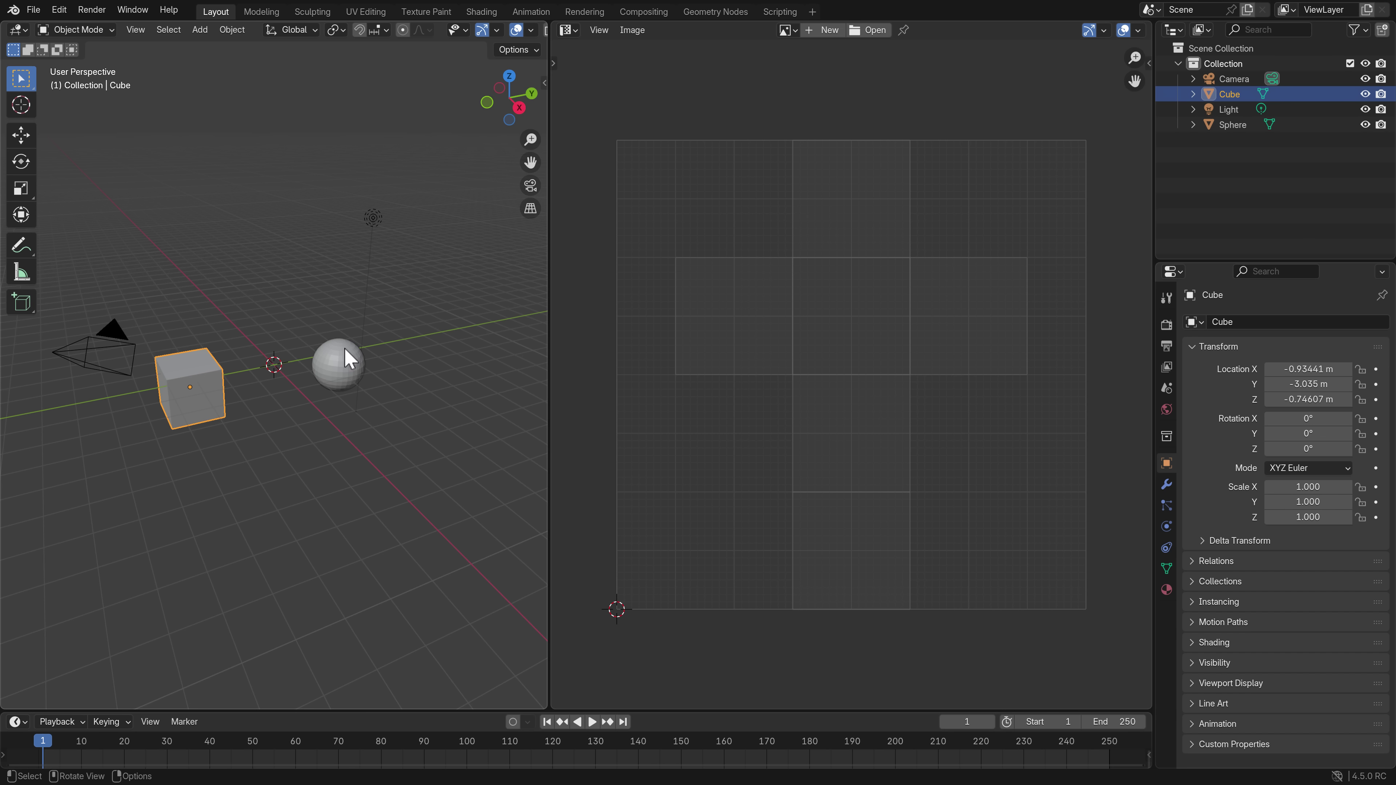
shift+click(348, 360)
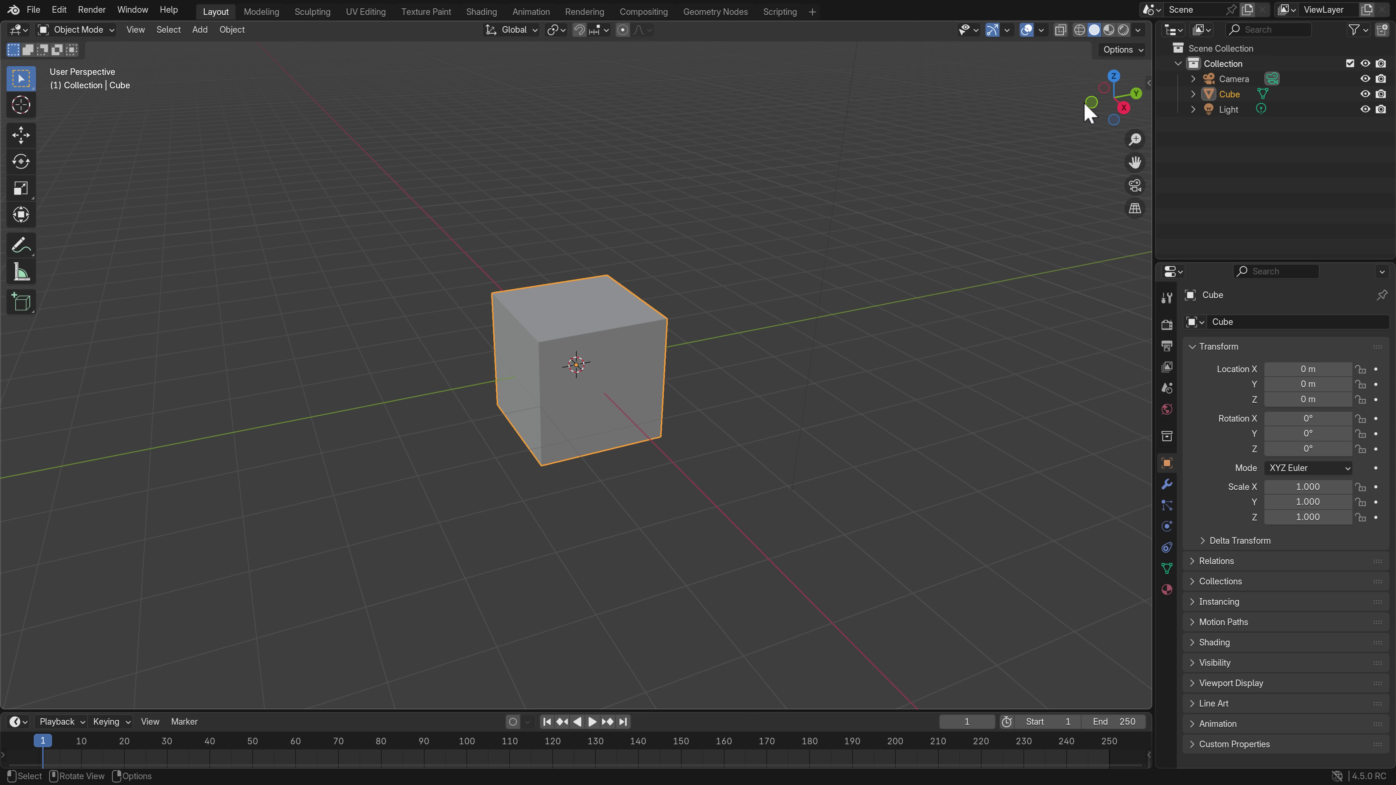
- Switch to Rendered shading, move the light just above the cube, and show its Light properties
click(1124, 30)
scroll(850, 339, down, 2)
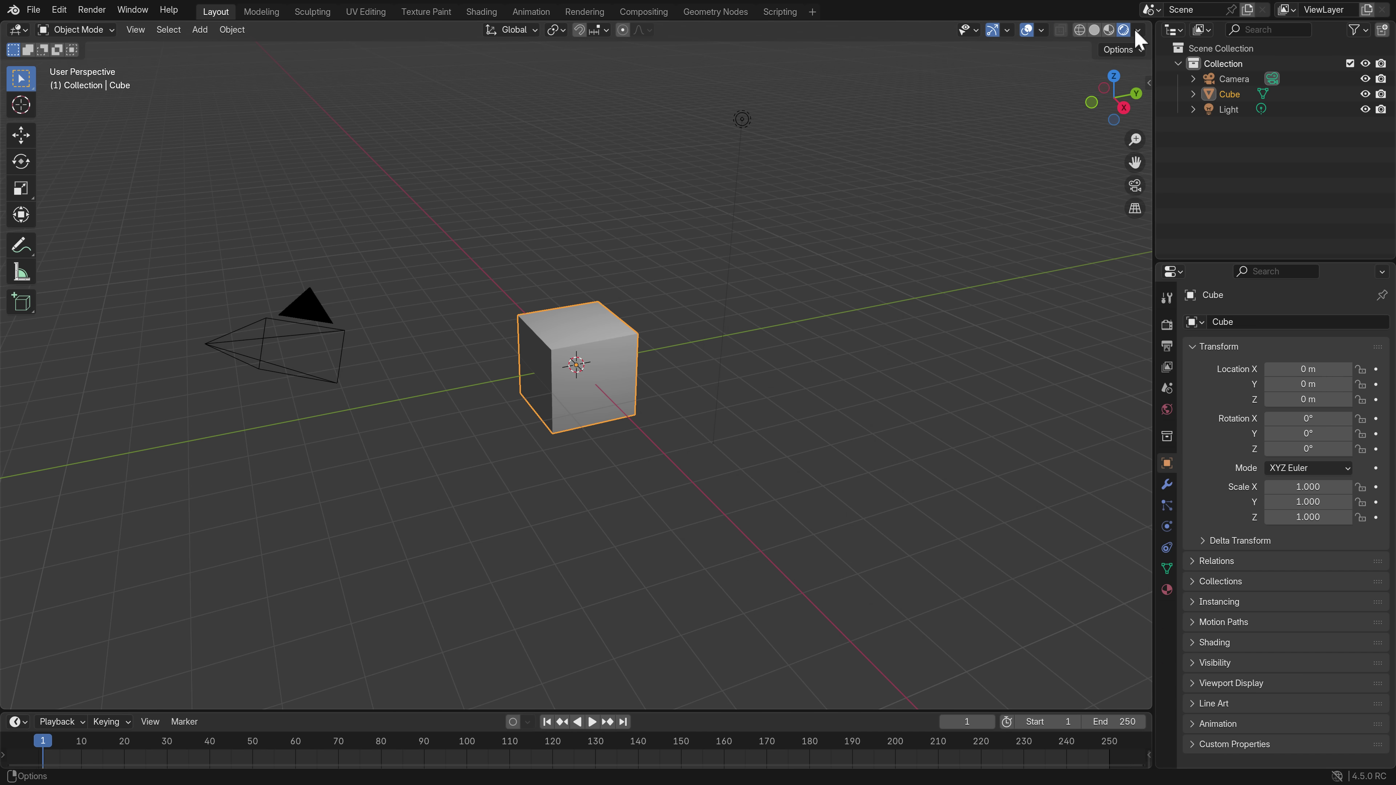
click(745, 120)
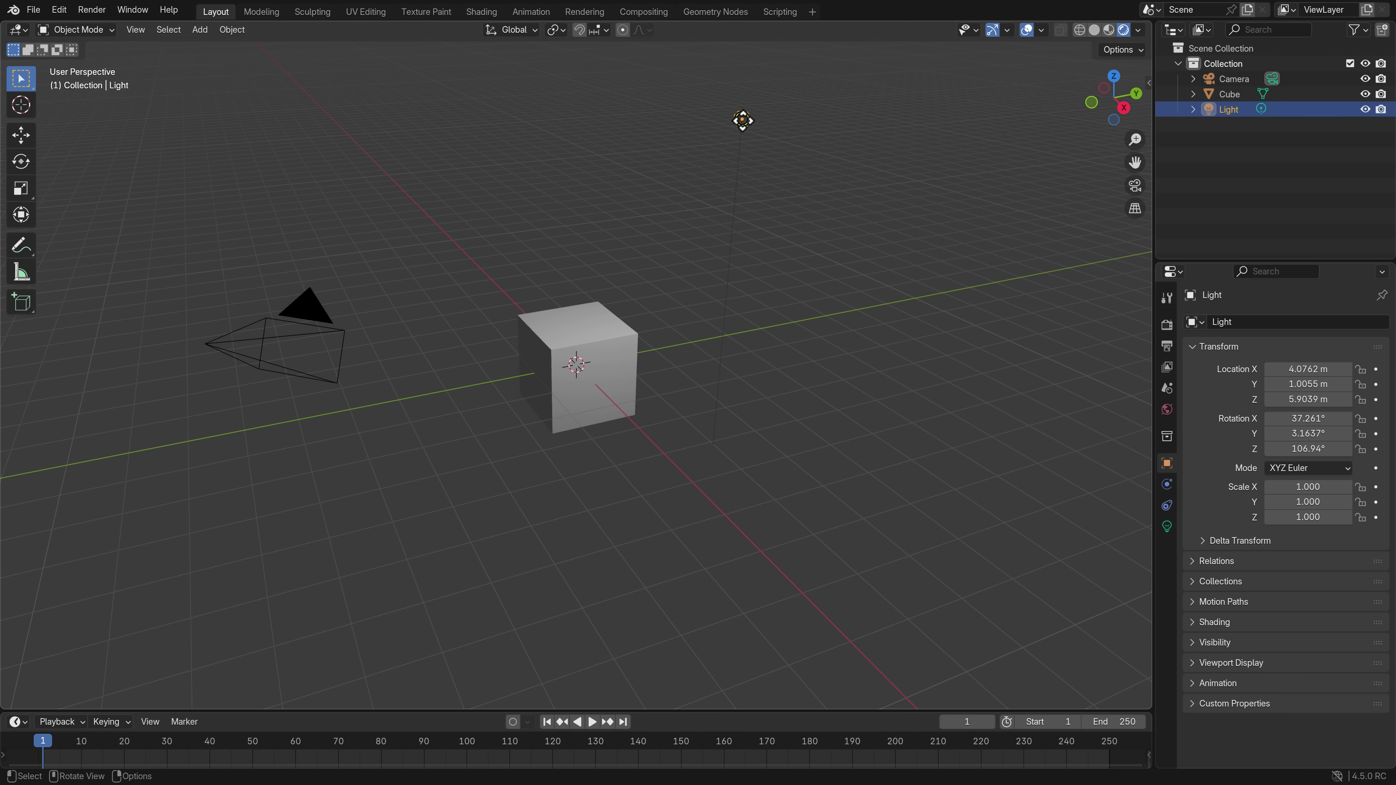
key(g)
click(608, 301)
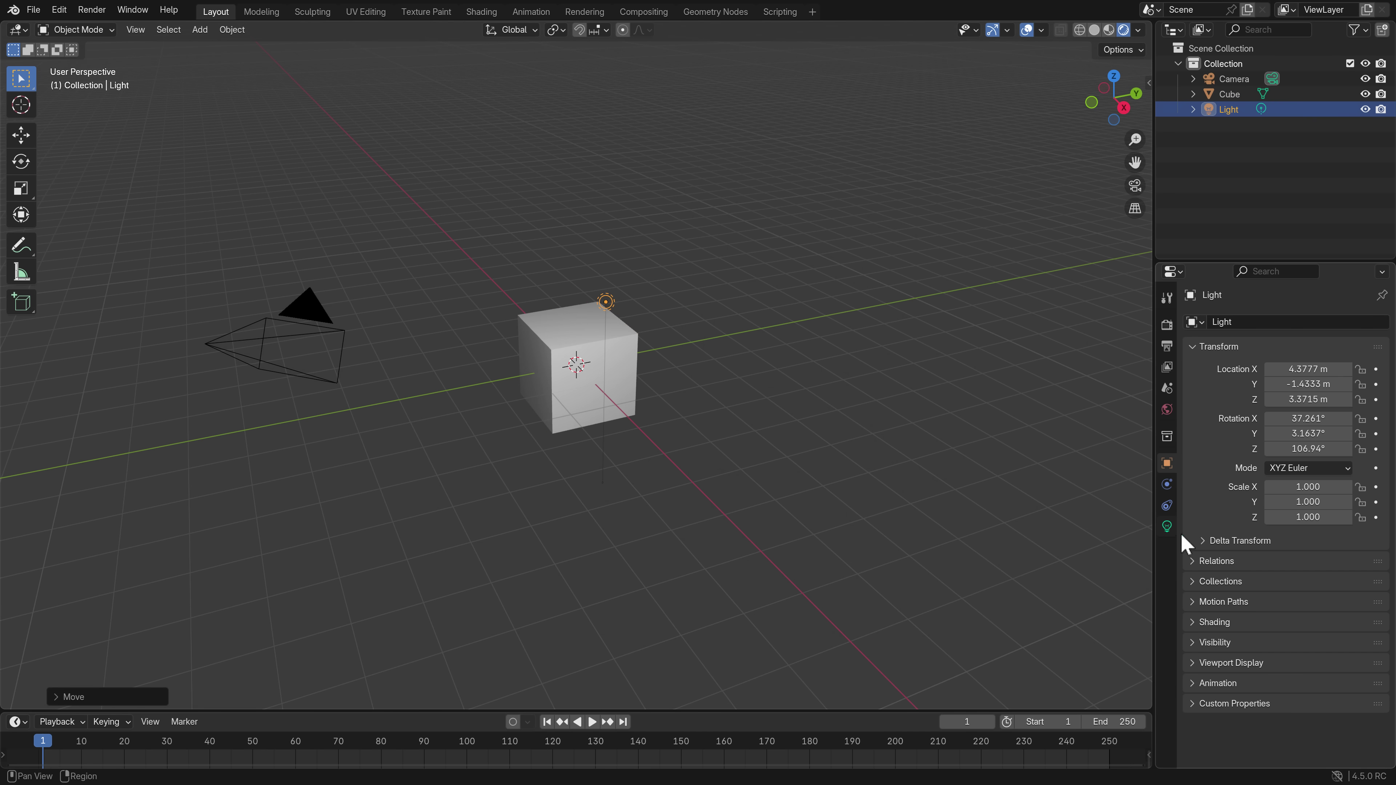
click(1167, 527)
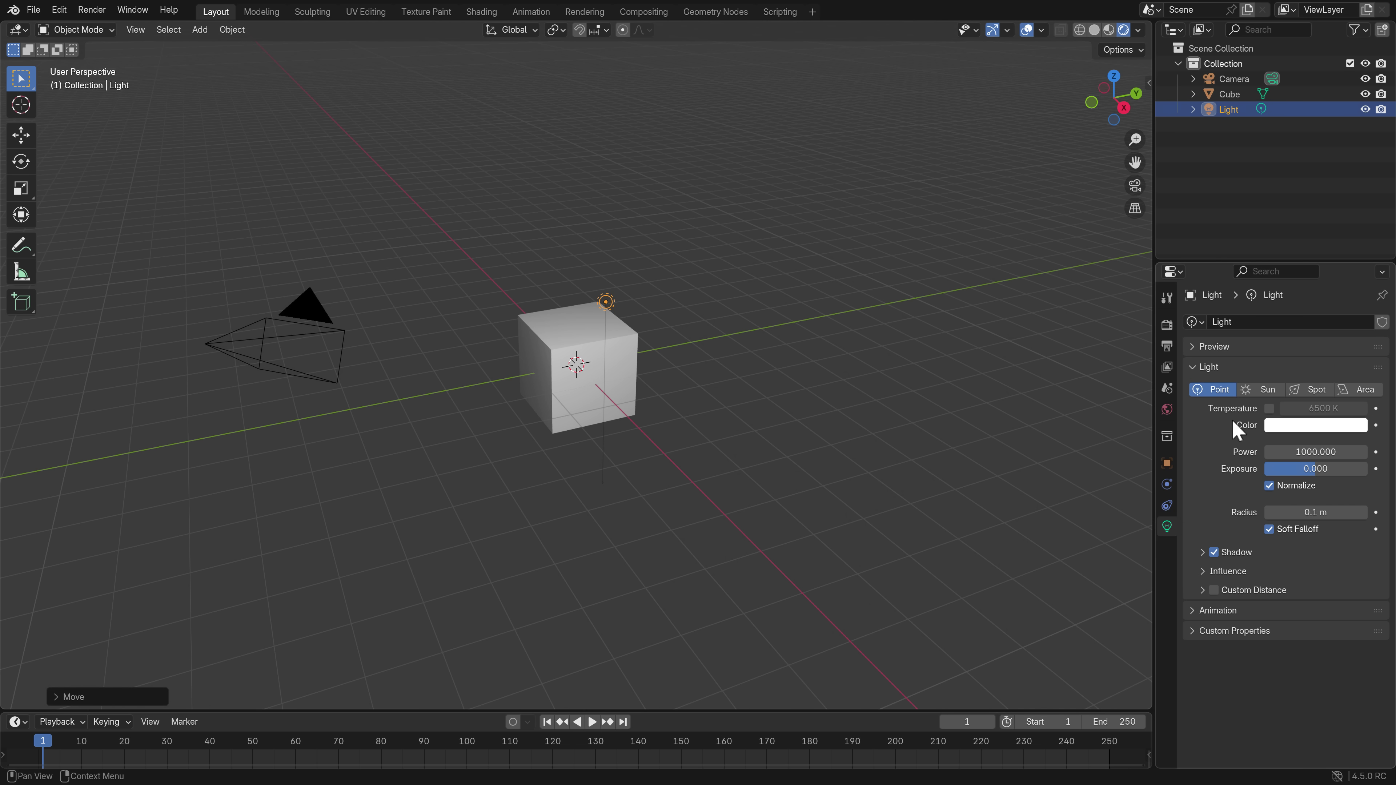
- Enable Temperature at 7500 K, tint the light purple-blue (#8373FF), and set Exposure to 0.203
click(1270, 408)
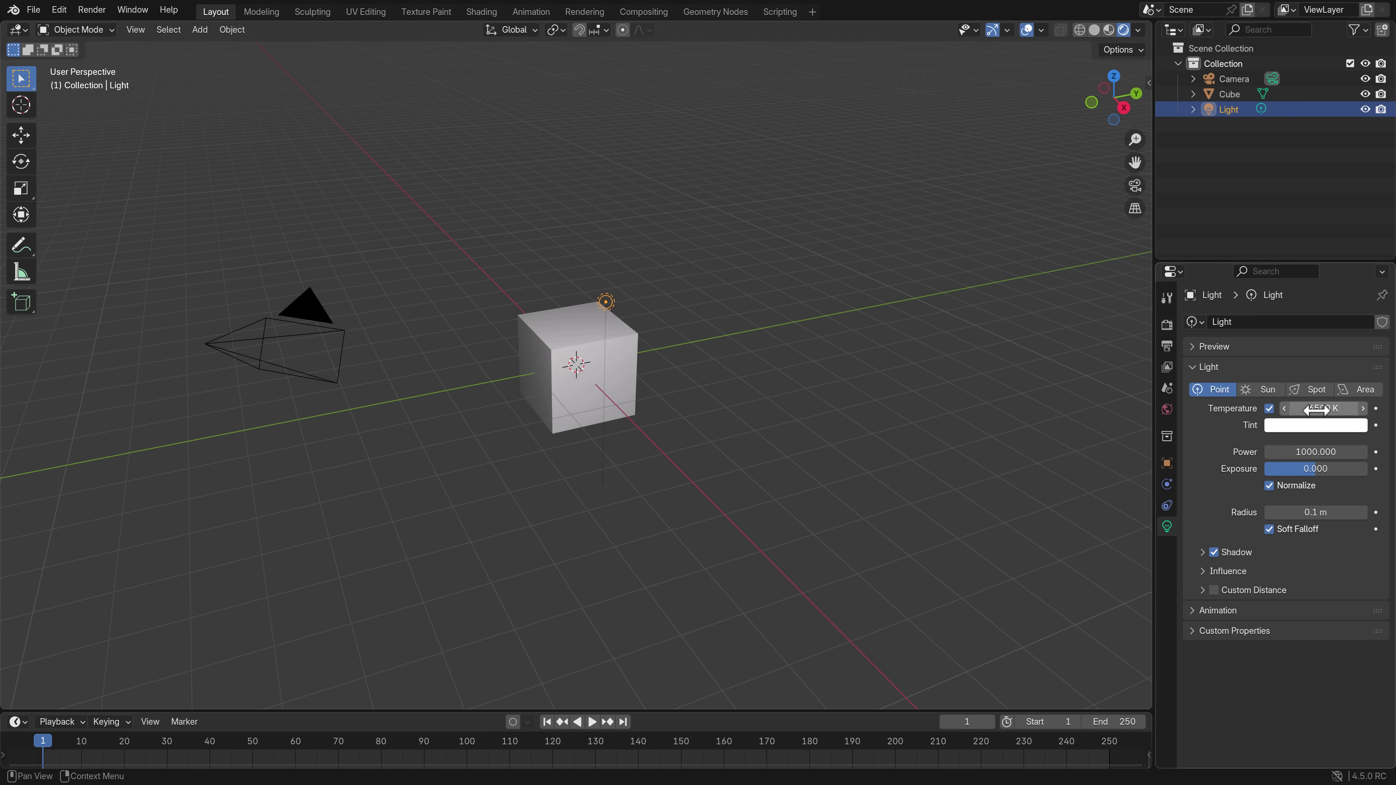
mouse_move(1287, 408)
mouse_down()
mouse_move(1355, 408)
mouse_move(1294, 414)
mouse_up()
scroll(788, 406, up, 5)
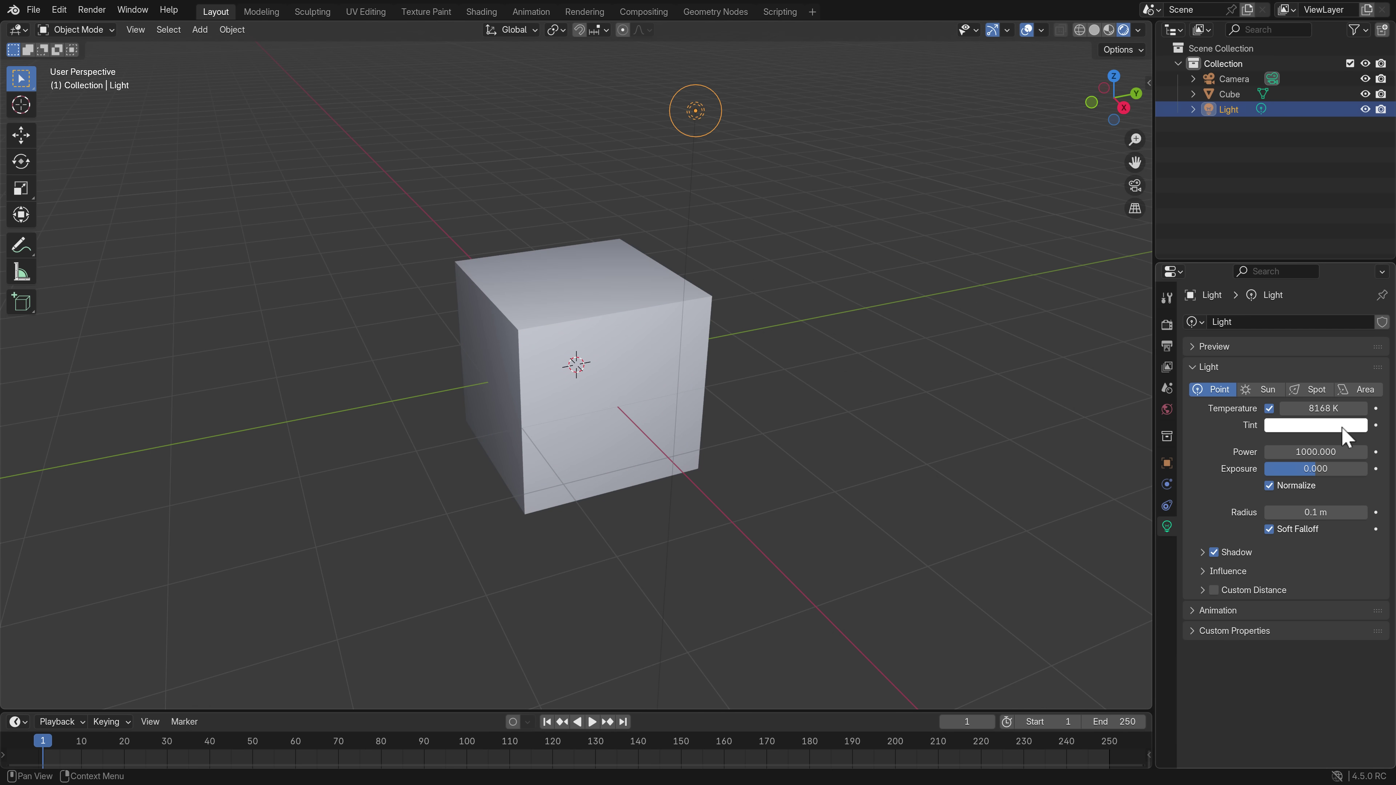
click(1341, 426)
mouse_move(1310, 239)
mouse_down()
mouse_move(1332, 230)
mouse_move(1312, 239)
mouse_up()
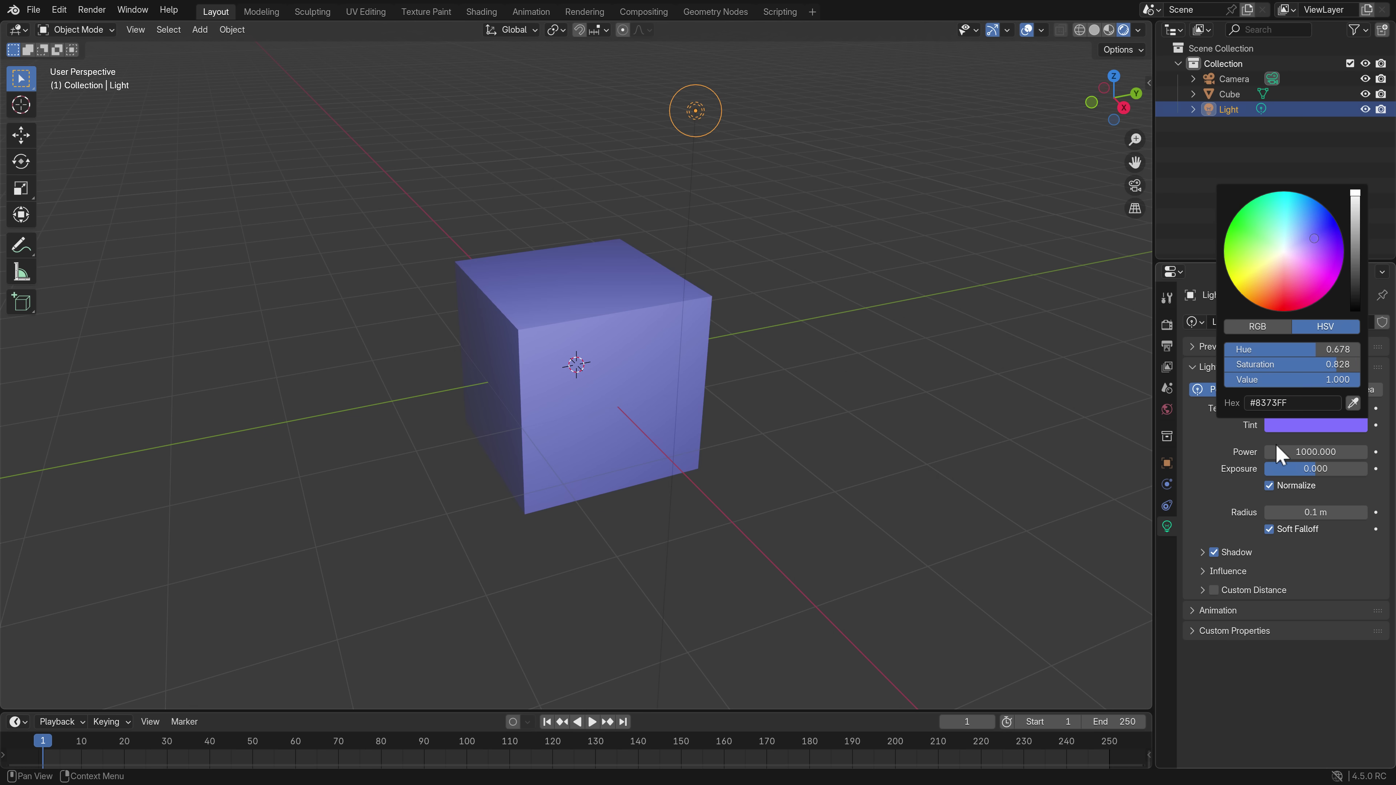
drag(1331, 409, 1303, 410)
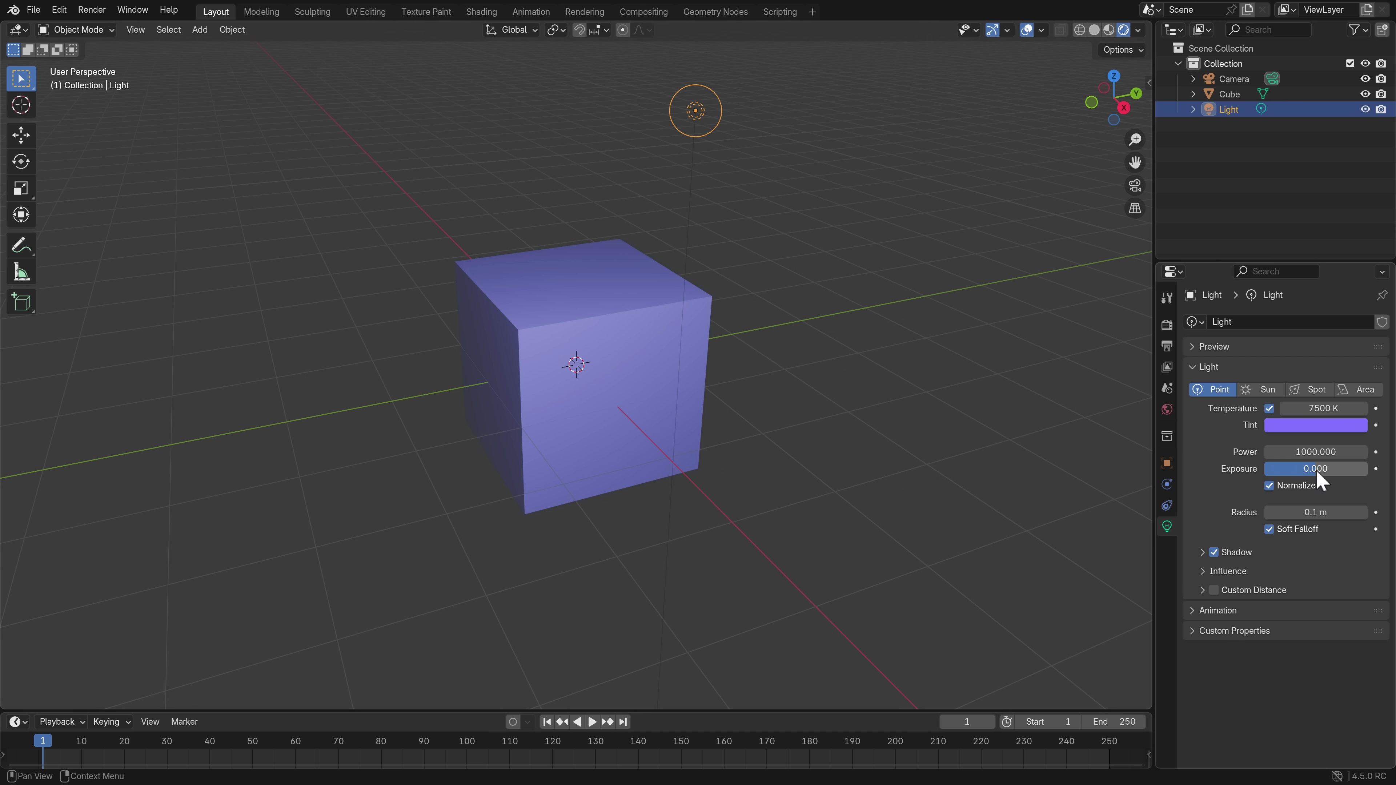
mouse_move(1319, 469)
mouse_down()
mouse_move(1352, 469)
mouse_move(1311, 468)
mouse_up()
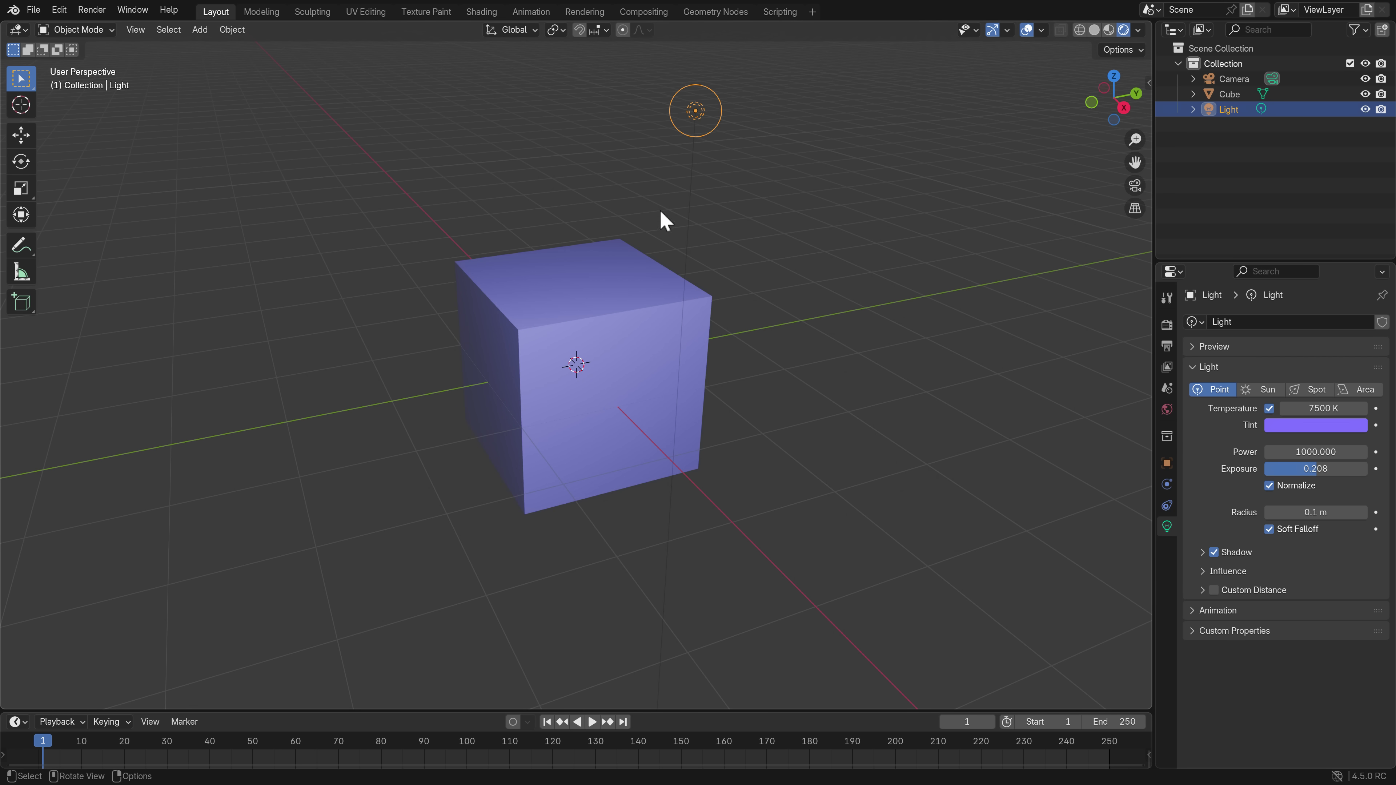
- Move the light higher above the cube, then delete the cube
key(g)
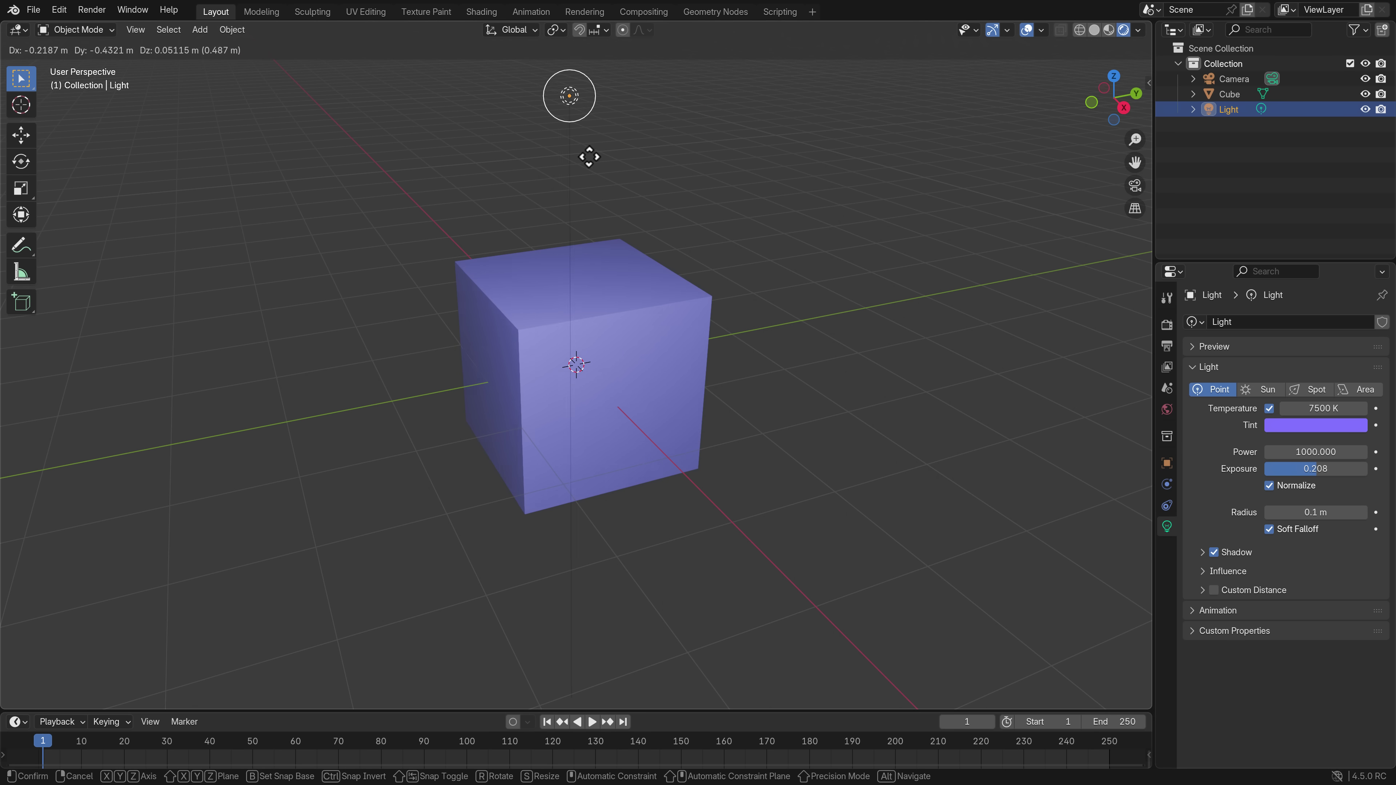
click(638, 204)
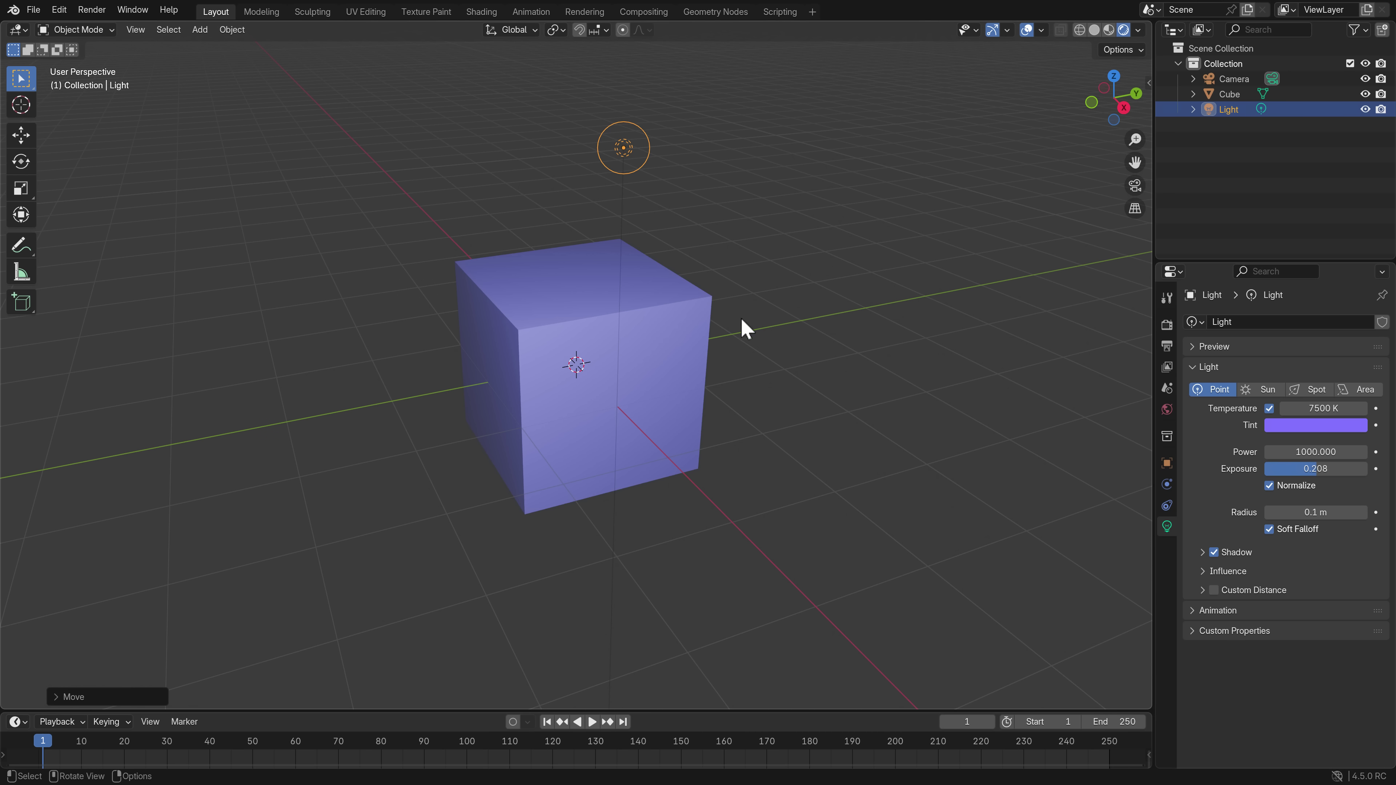
click(559, 301)
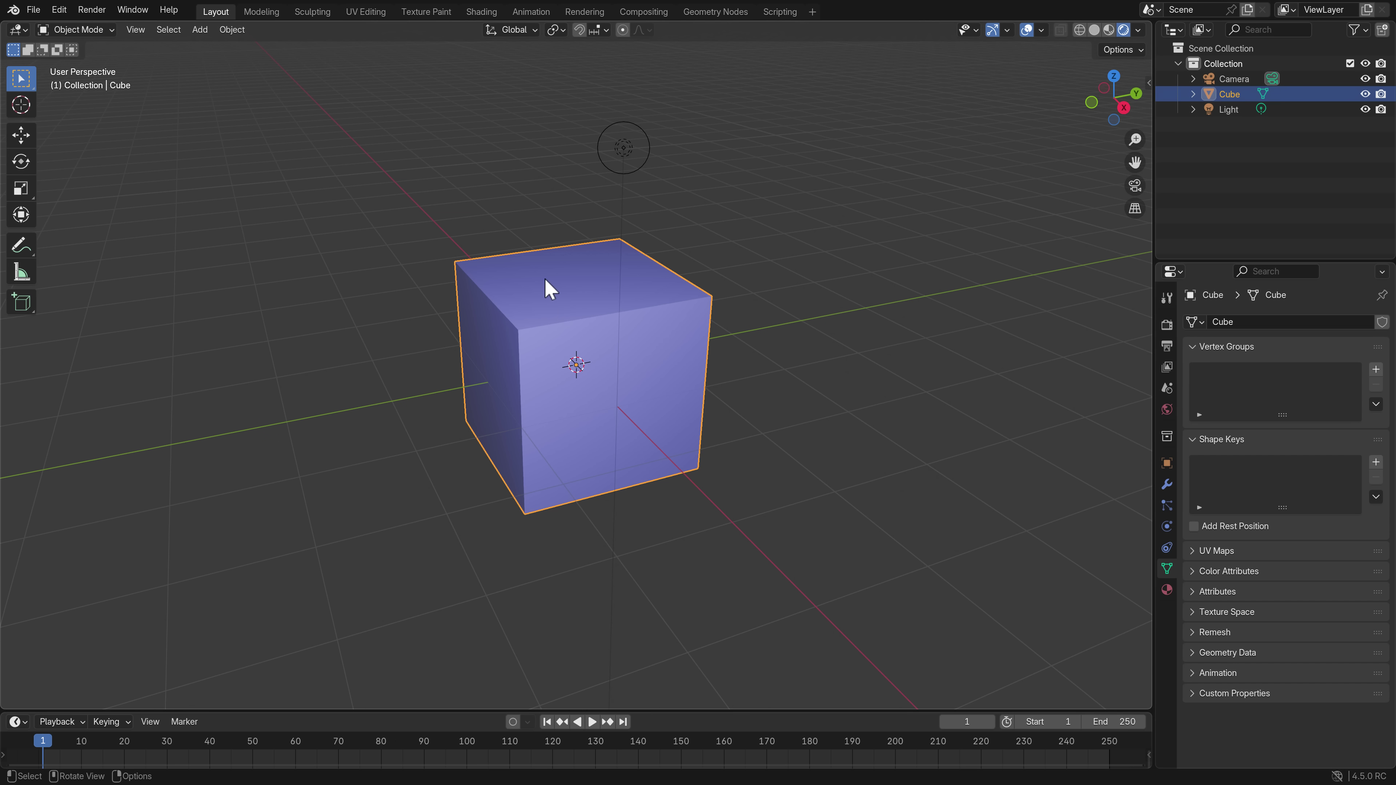
key(x)
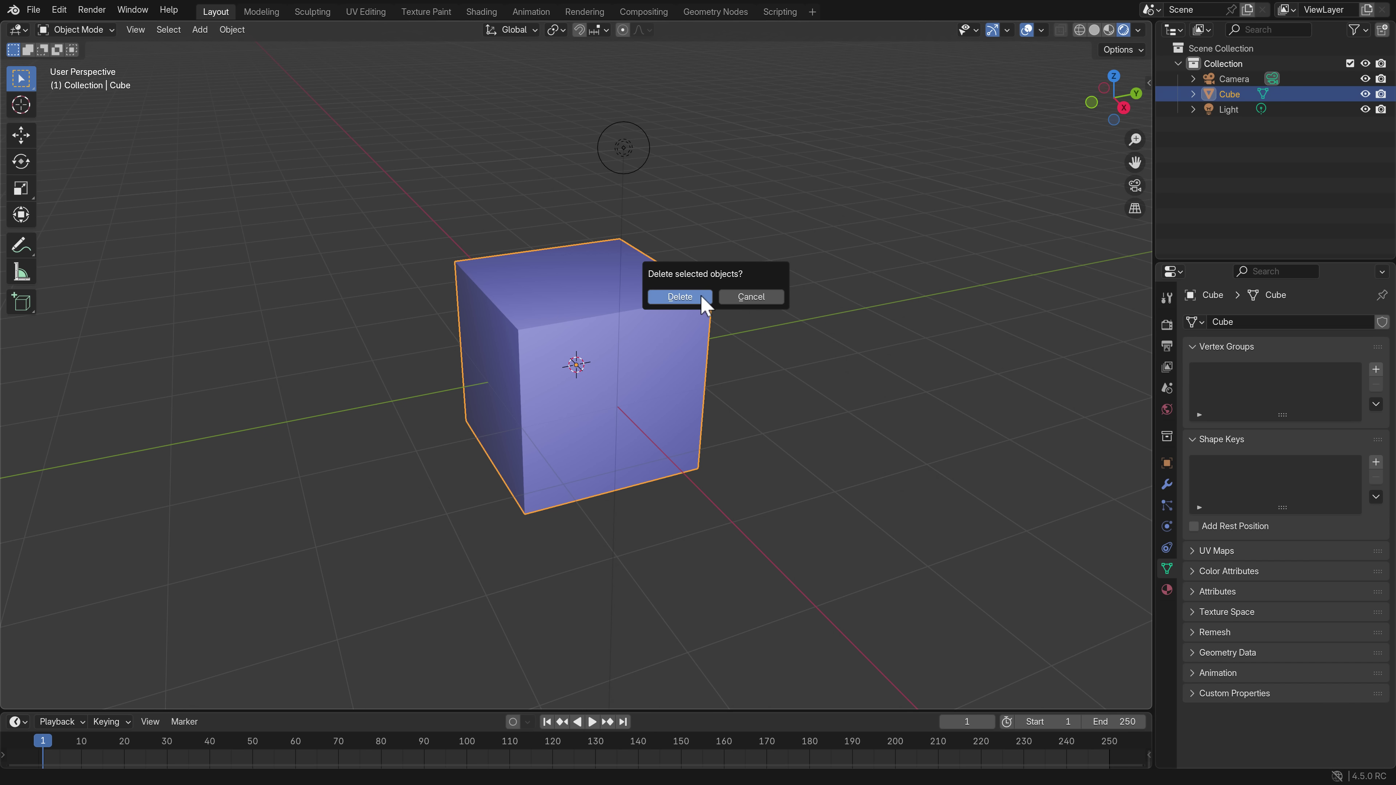
click(705, 300)
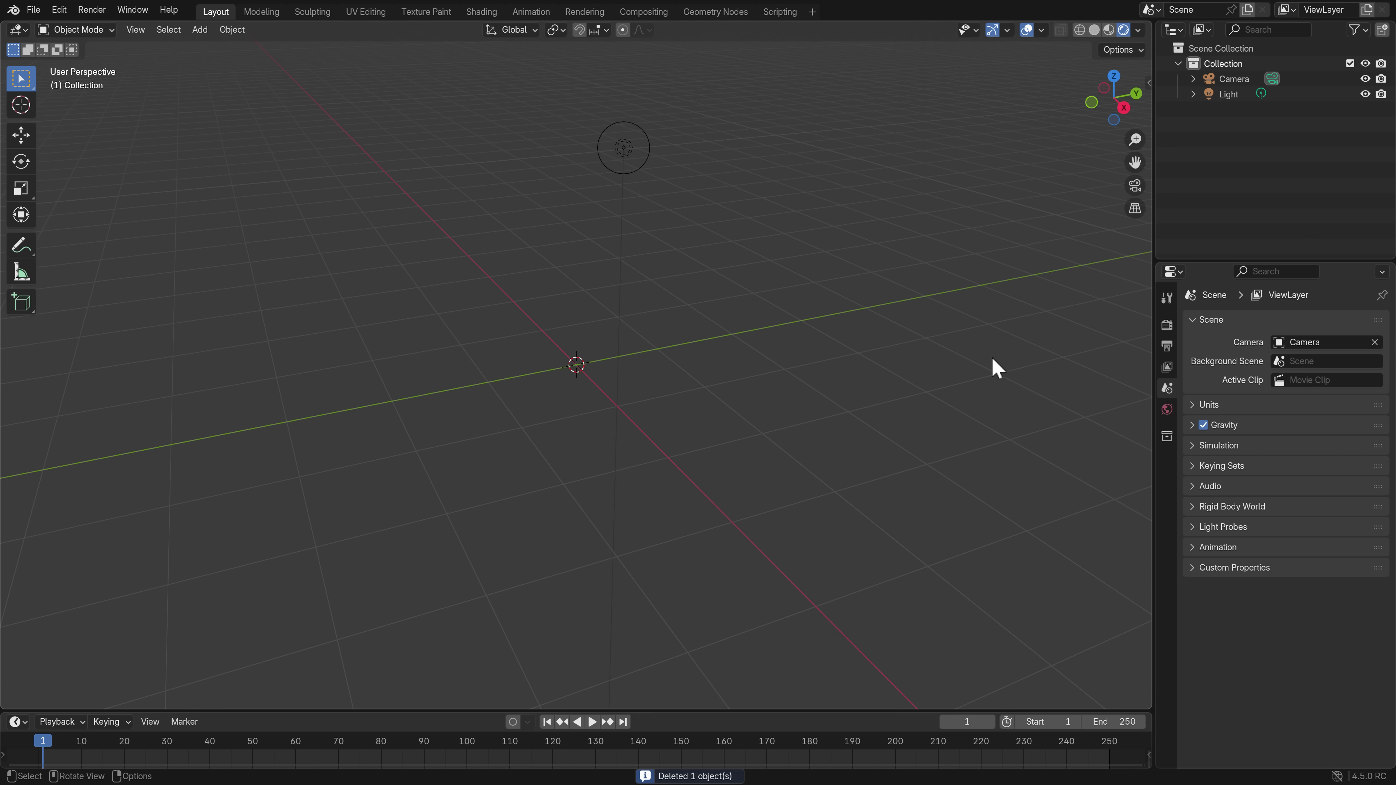